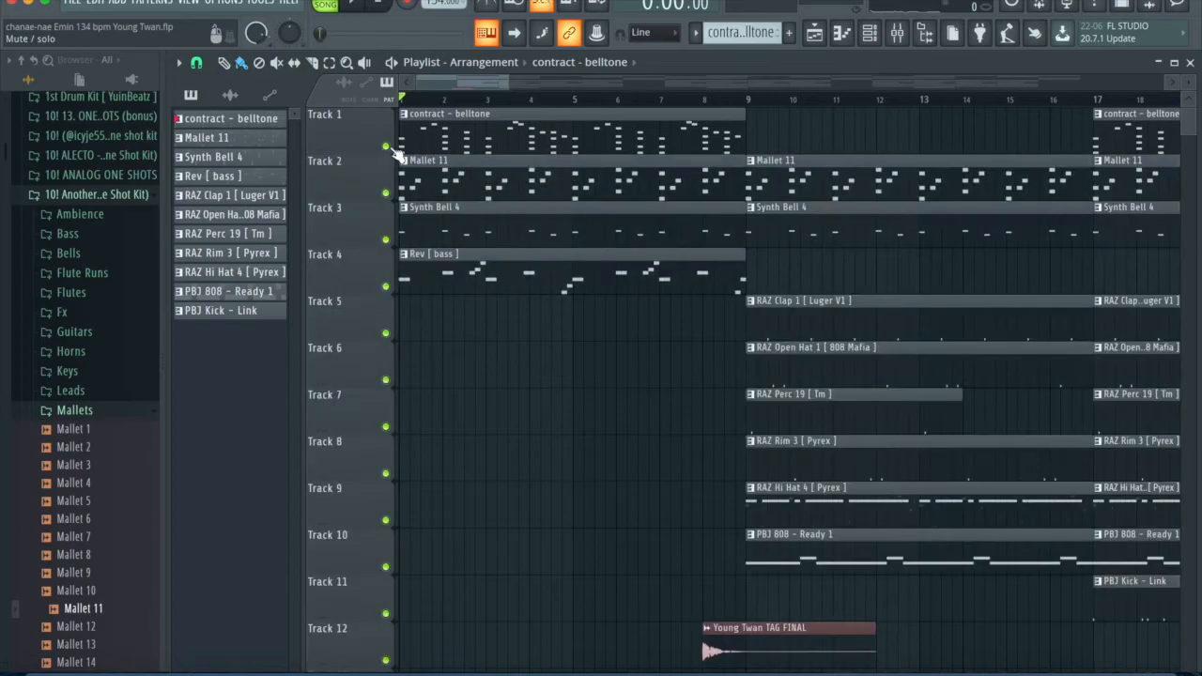
- Start playing the full arrangement from the beginning and mute Track 12 with the producer tag
scroll(379, 152, up, 3)
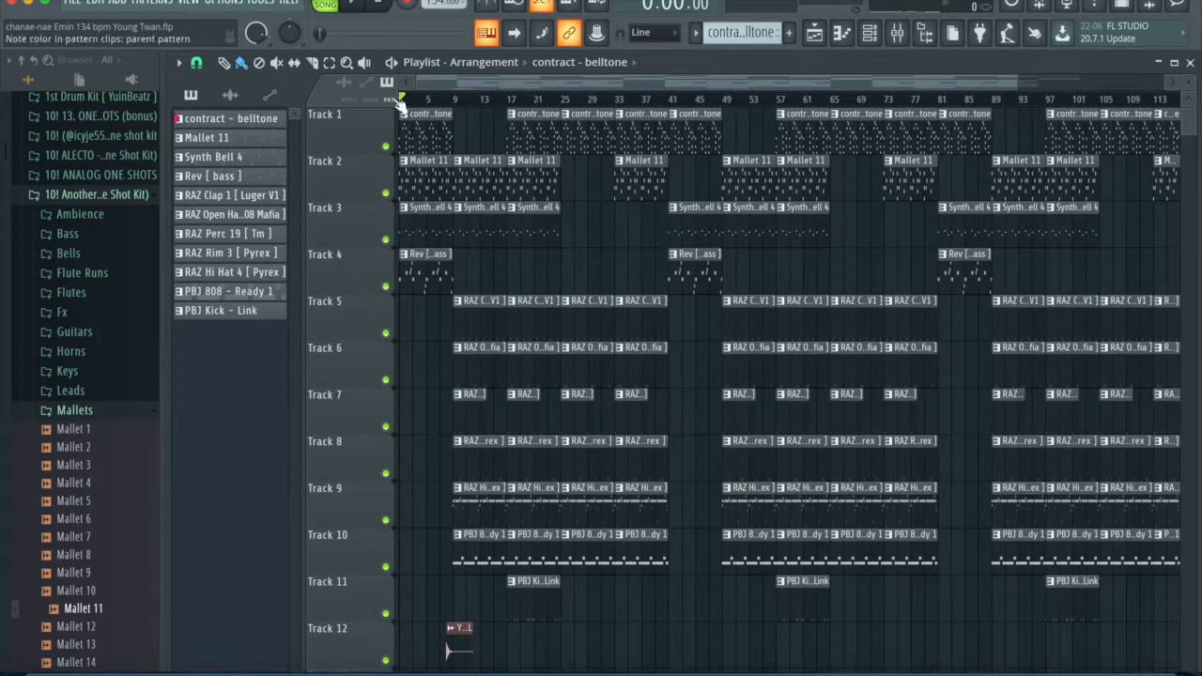
scroll(401, 101, down, 3)
key(space)
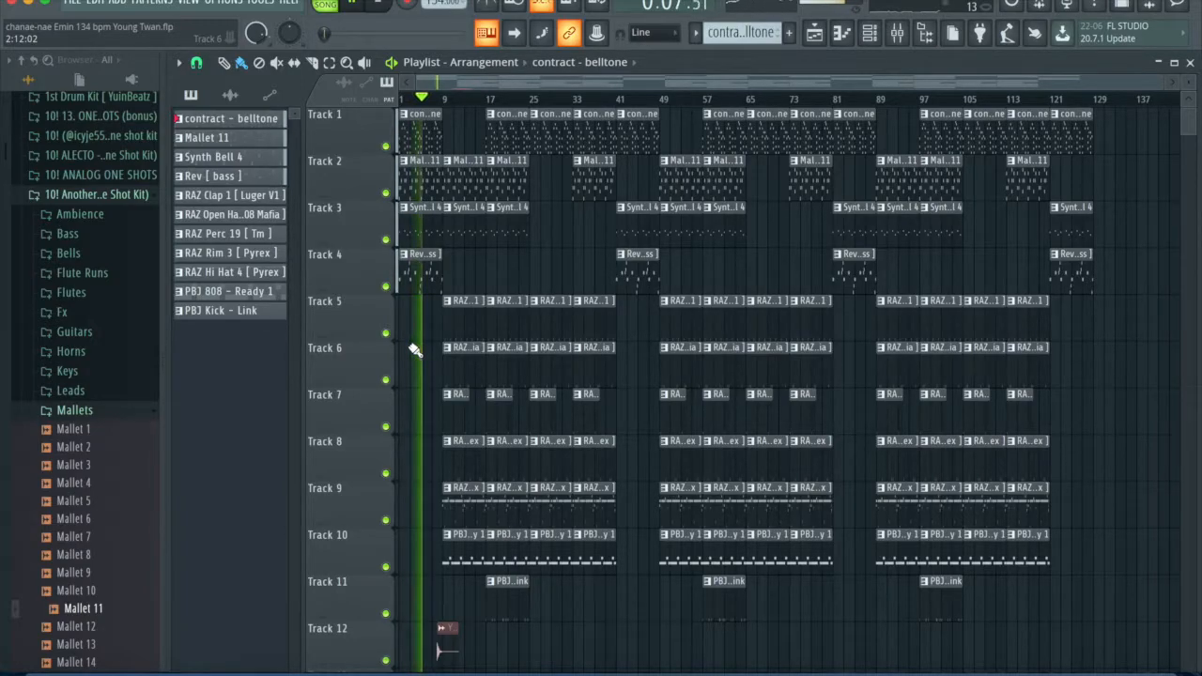
click(385, 660)
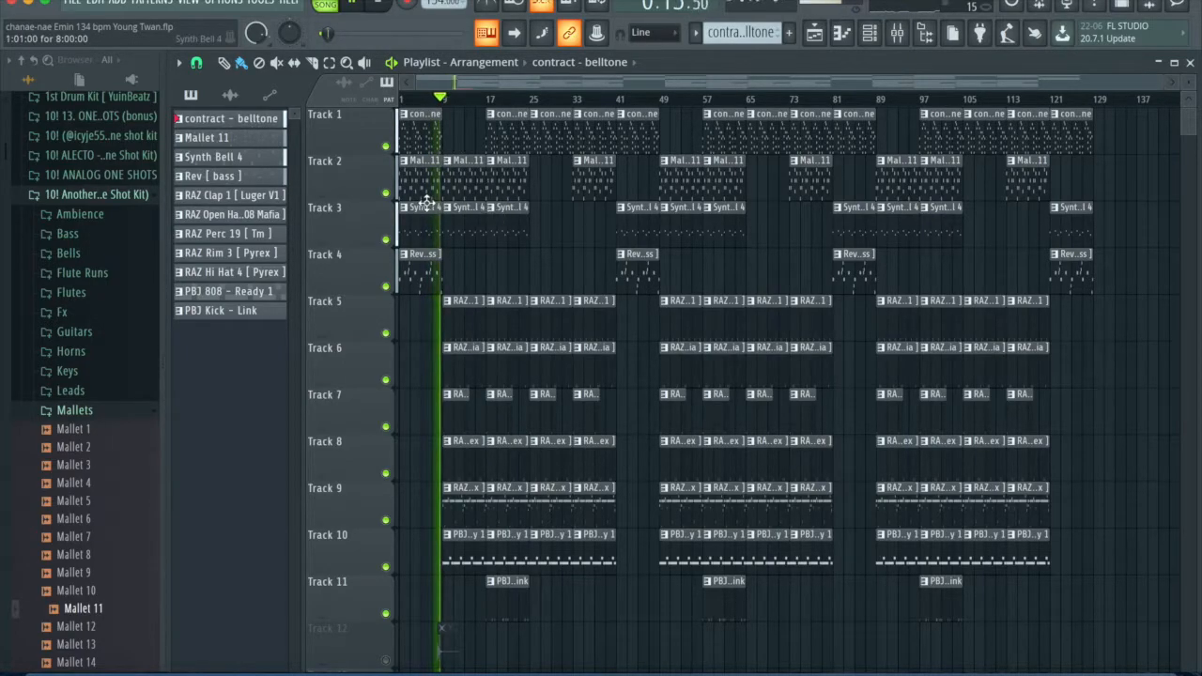
- Listen to the arrangement from shortly before bar 17 into the section where the kick enters, and stop playback
scroll(428, 204, up, 4)
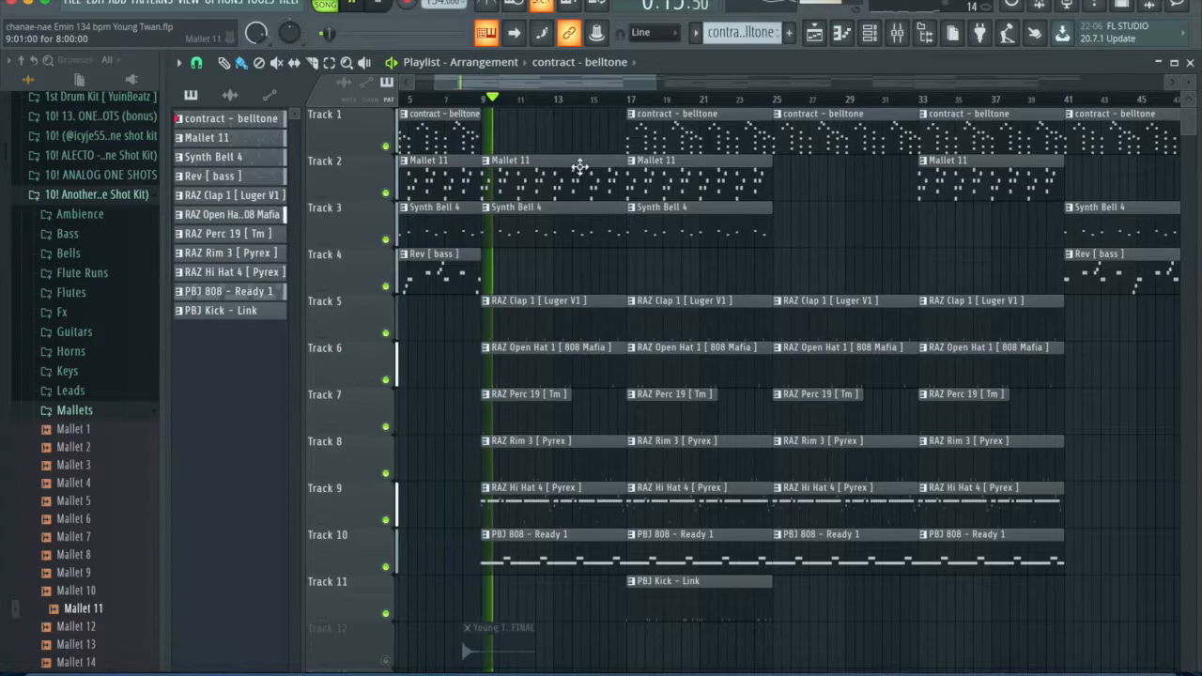
click(632, 101)
click(595, 104)
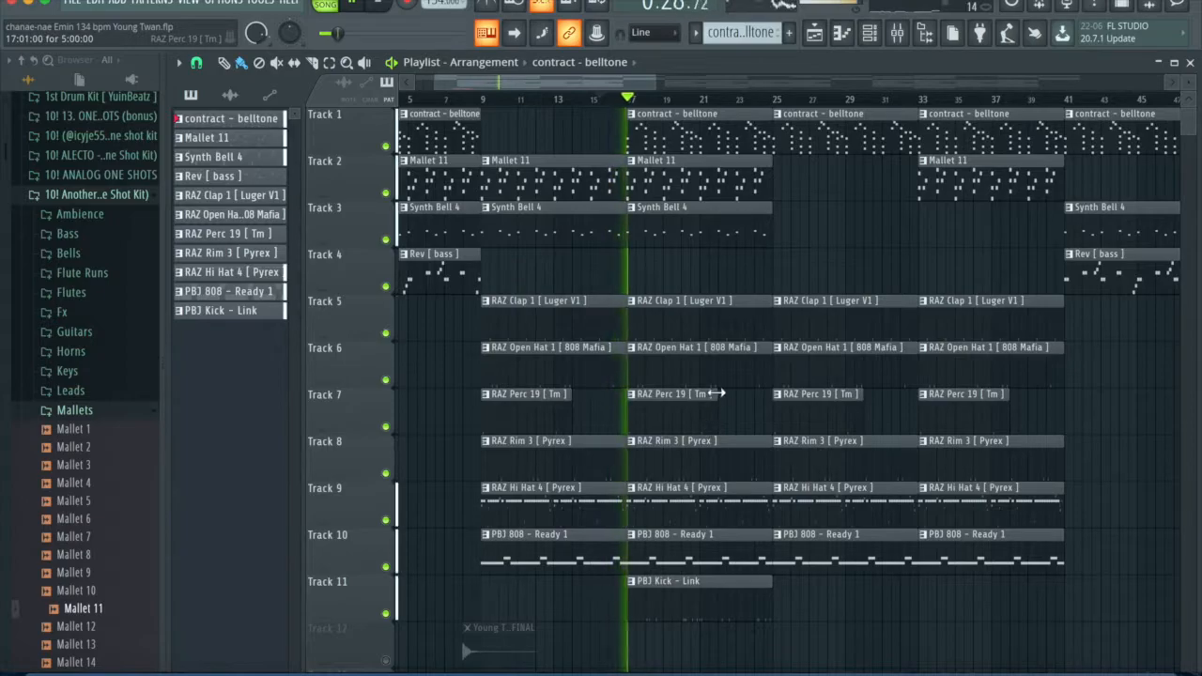
scroll(719, 356, down, 4)
key(space)
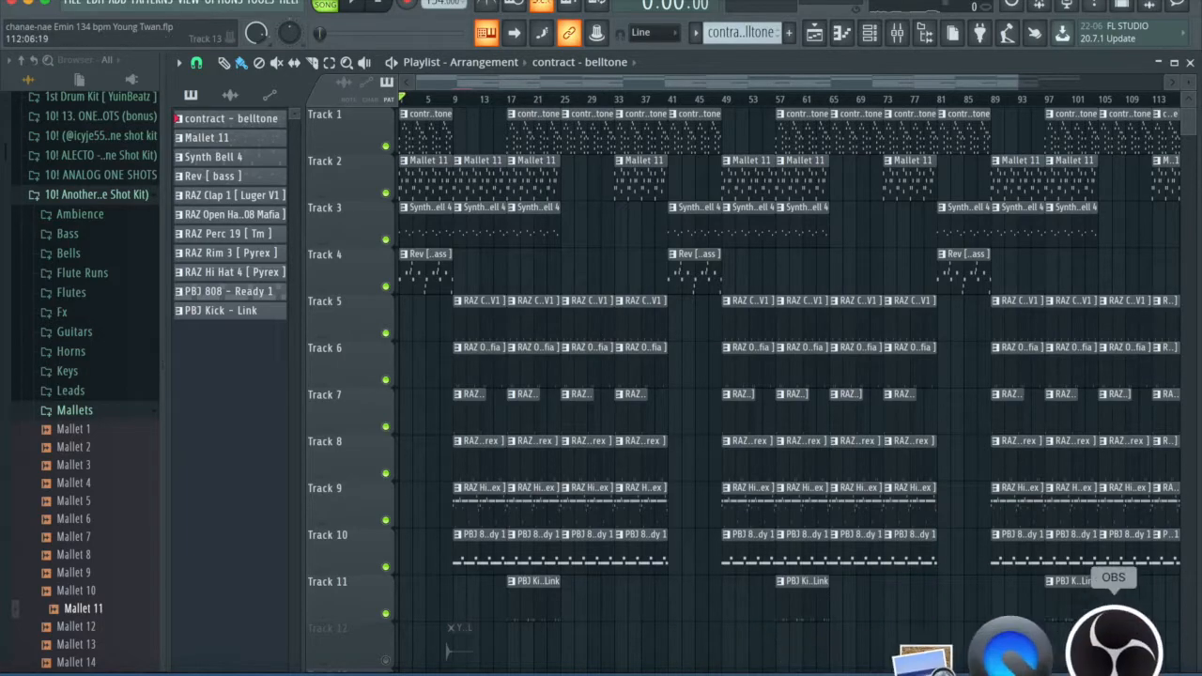
- Solo Track 1 with the contract - belltone pattern in the playlist
scroll(376, 133, up, 5)
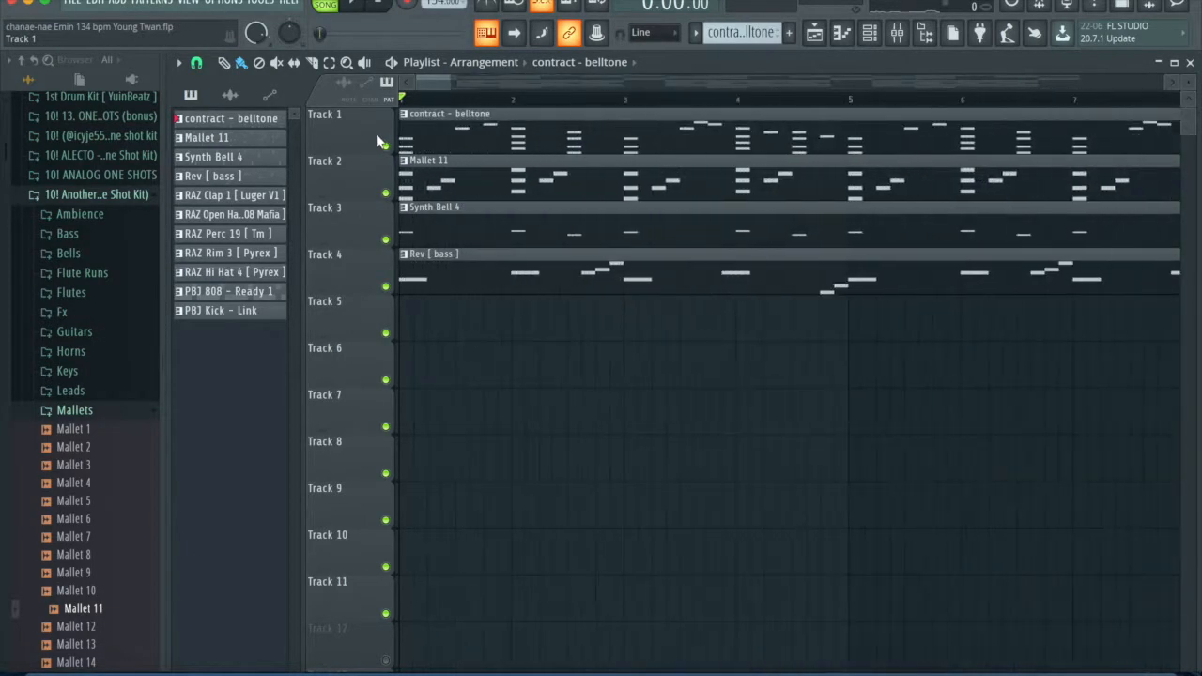
right_click(386, 146)
scroll(401, 176, down, 5)
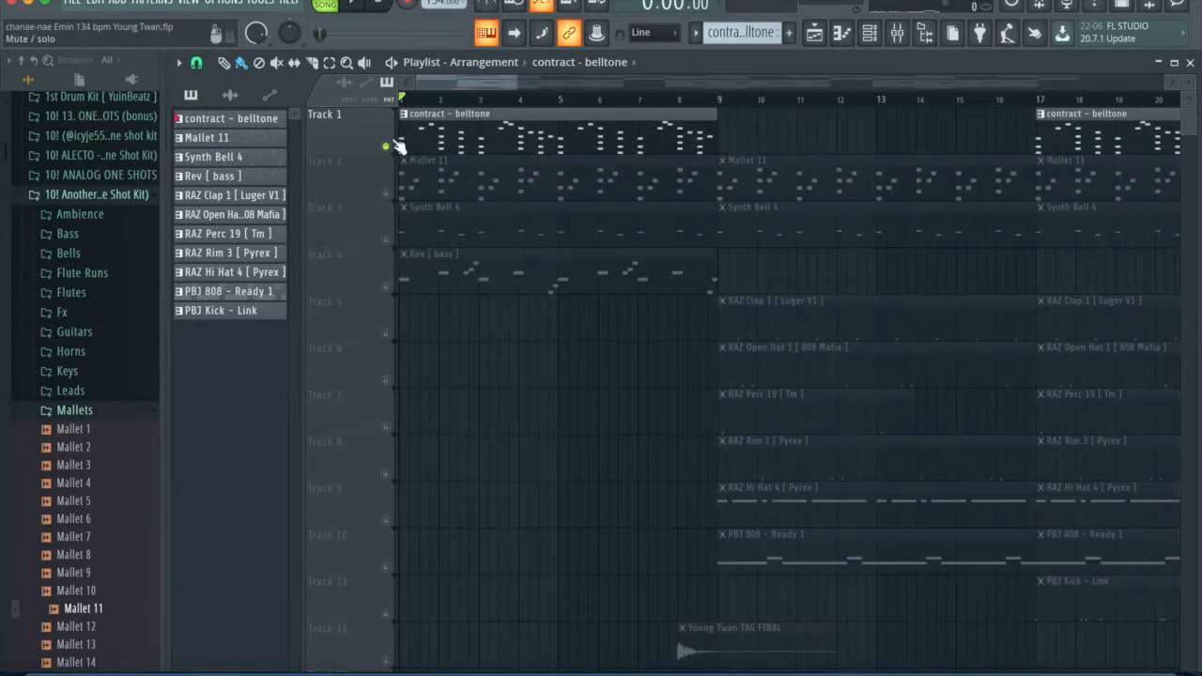
- Bring up the channel rack and preview the contract - belltone sample from the Based1 & Pilgrim - Mirage one shot kit
click(873, 35)
drag(464, 106, 469, 199)
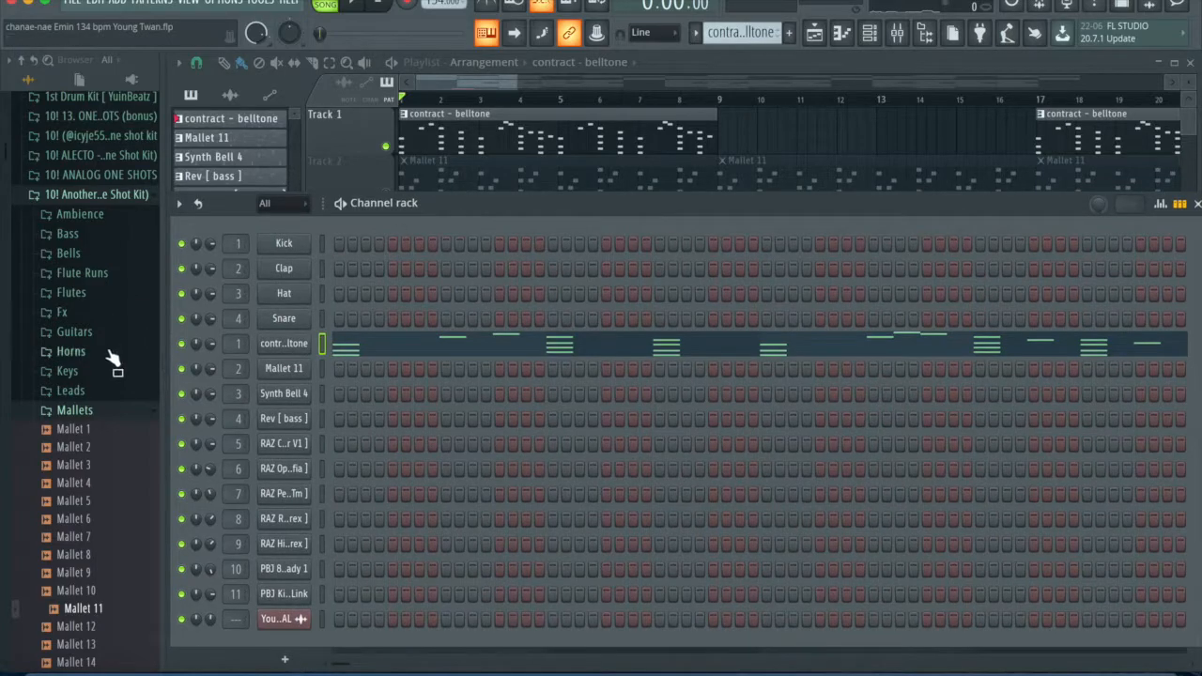
click(110, 413)
click(94, 195)
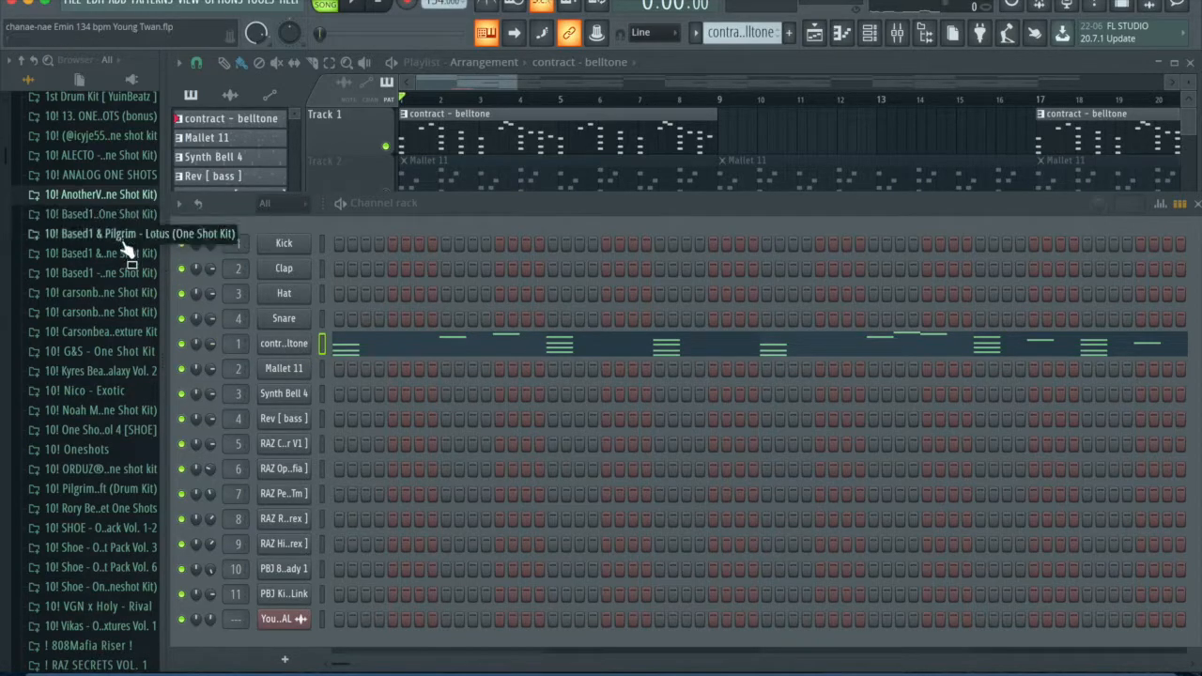
click(150, 272)
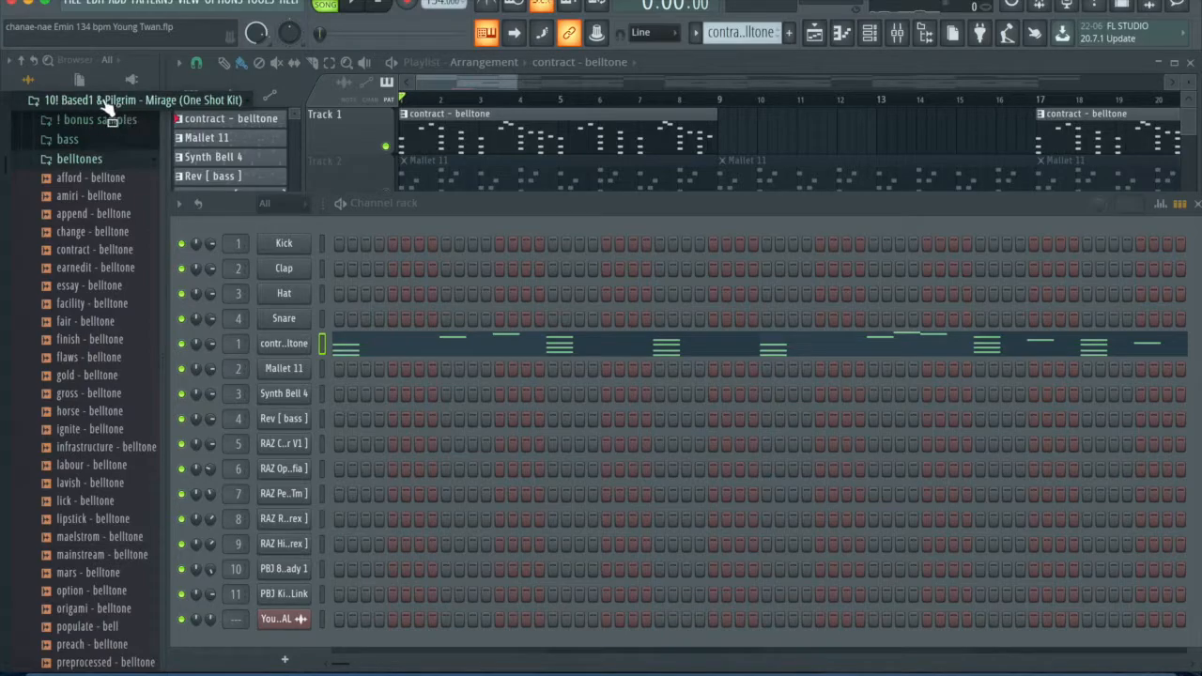
click(110, 253)
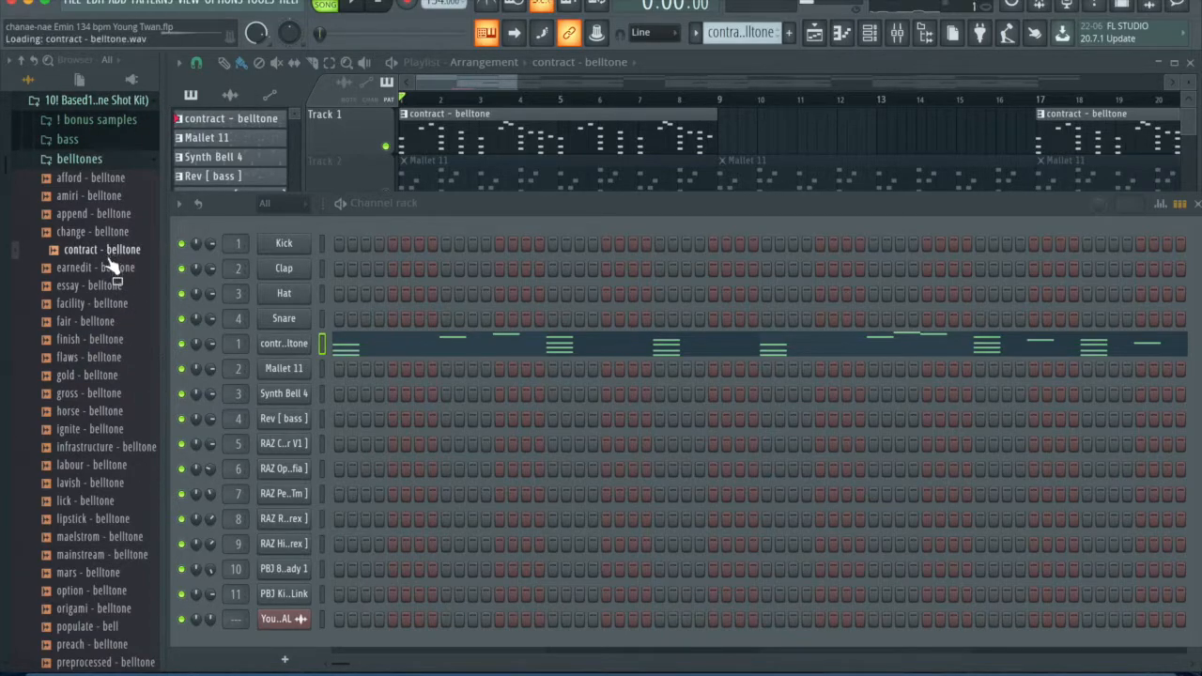
drag(108, 255, 89, 256)
- Show the contract - belltone melody in the piano roll and play it through to examine its notes
drag(461, 219, 479, 180)
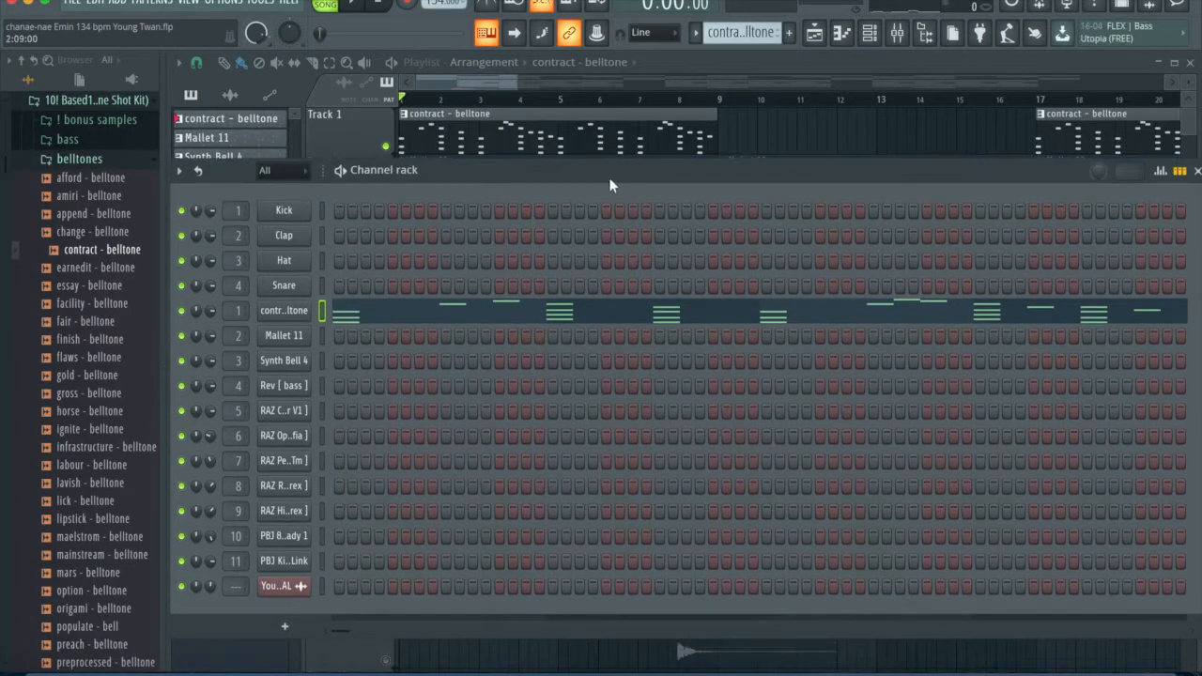
key(F7)
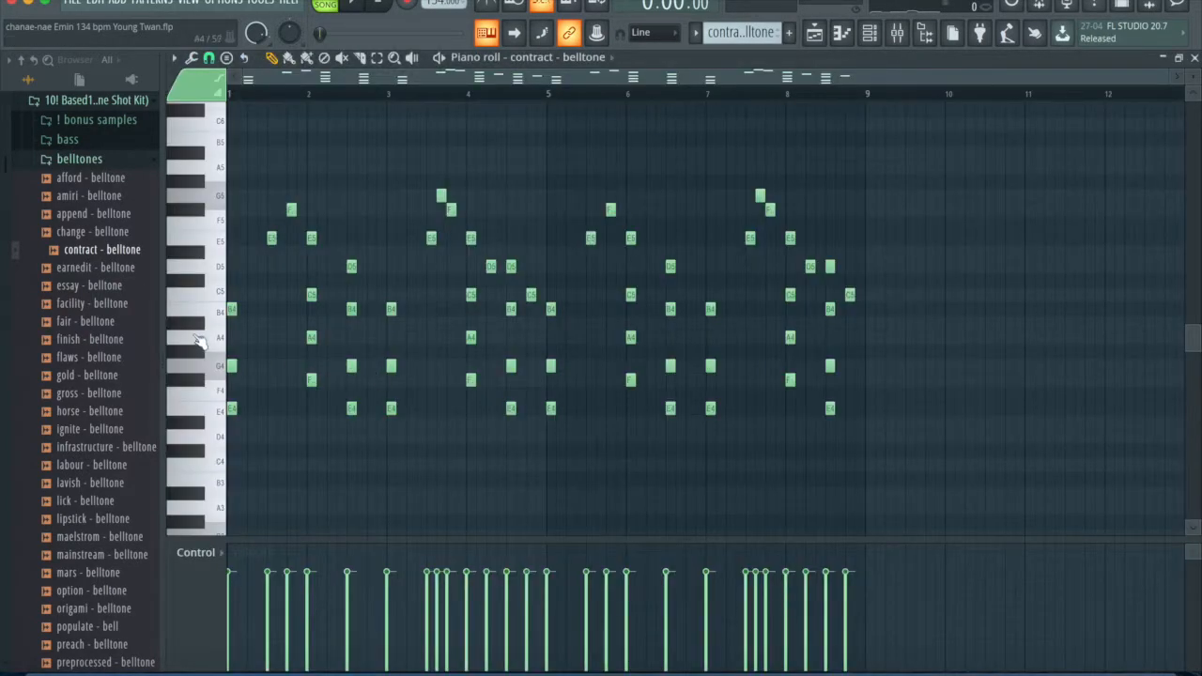
scroll(191, 334, up, 2)
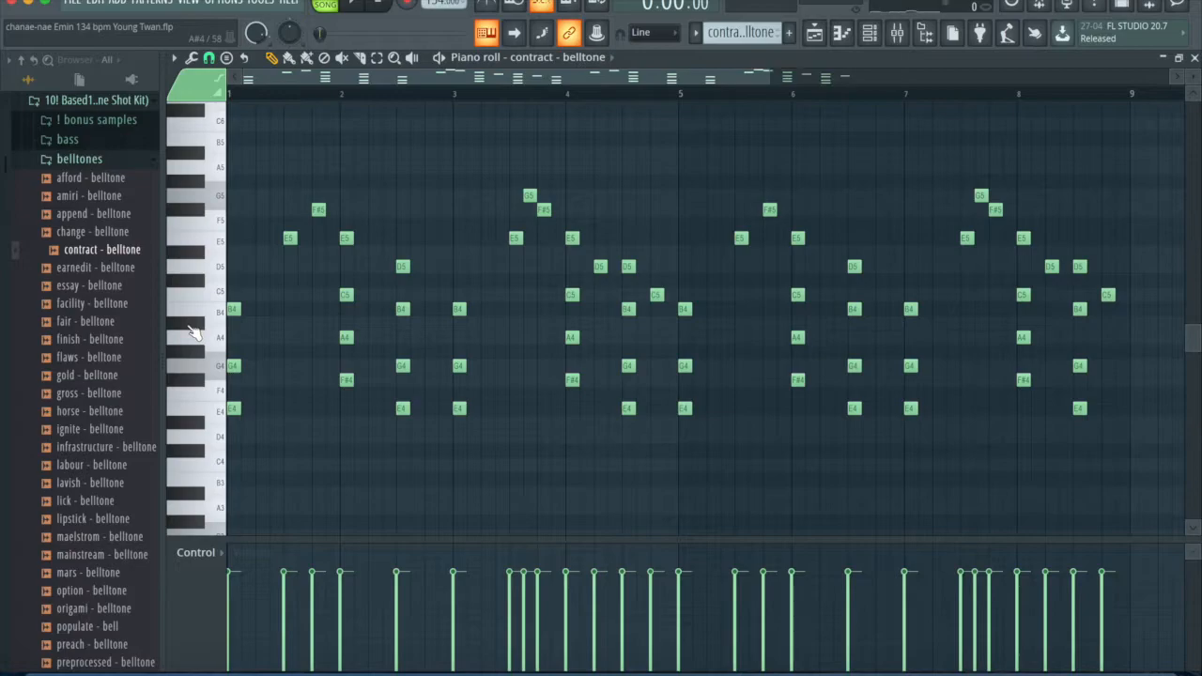
scroll(191, 334, up, 1)
scroll(191, 334, down, 2)
key(space)
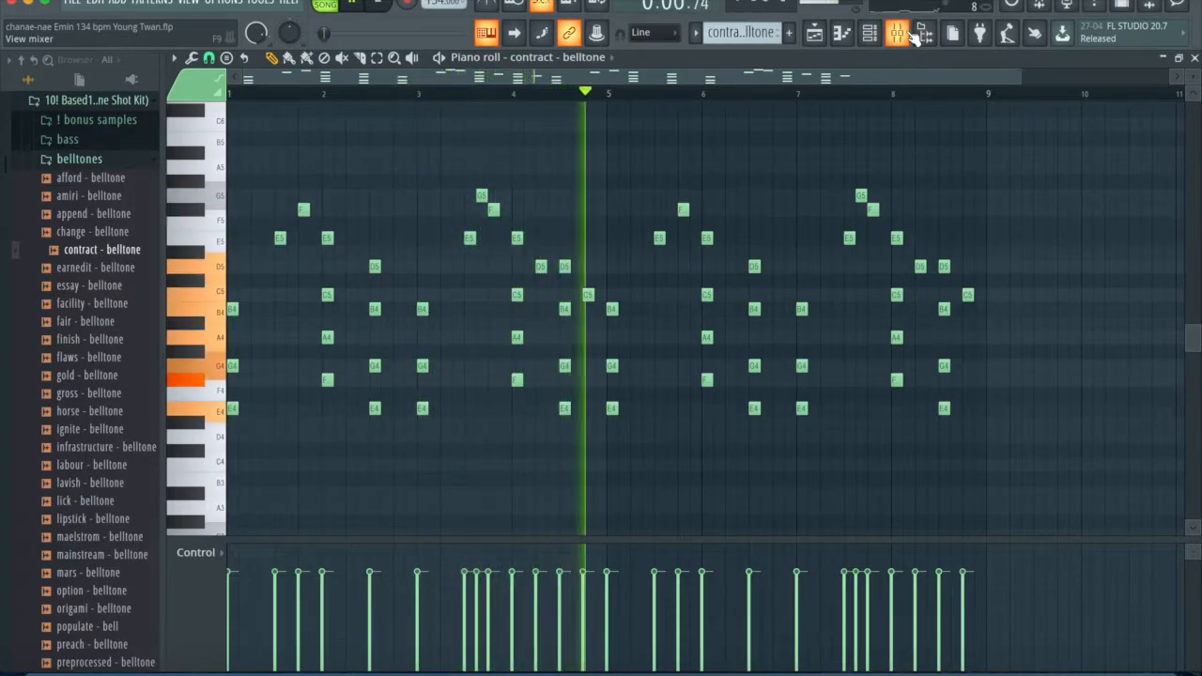
key(space)
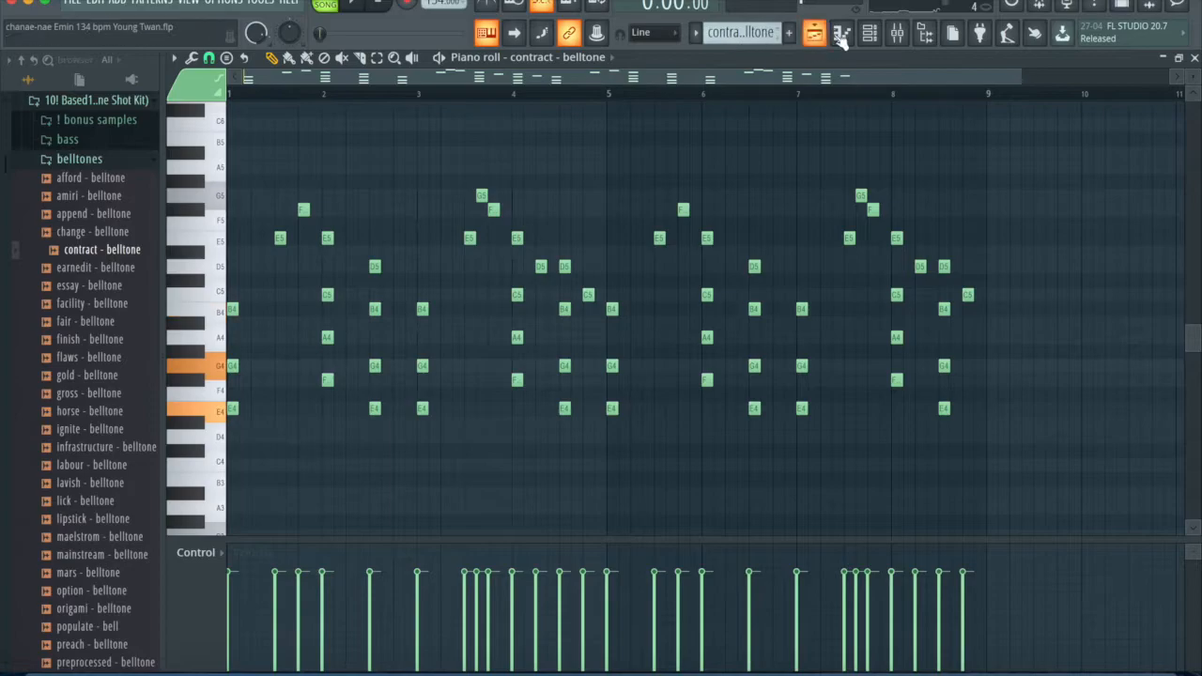
- Examine the Fruity parametric EQ 2 and Fruity Reeverb 2 settings on the belltone's mixer track while the melody plays
click(897, 33)
click(1104, 294)
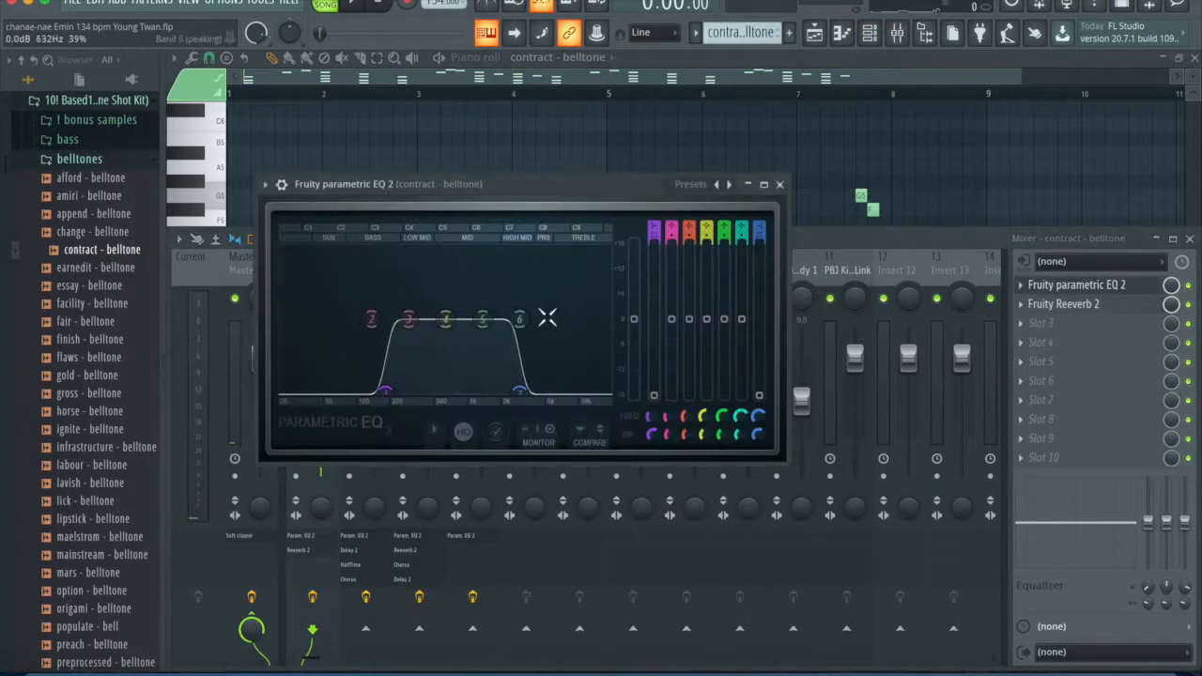
key(space)
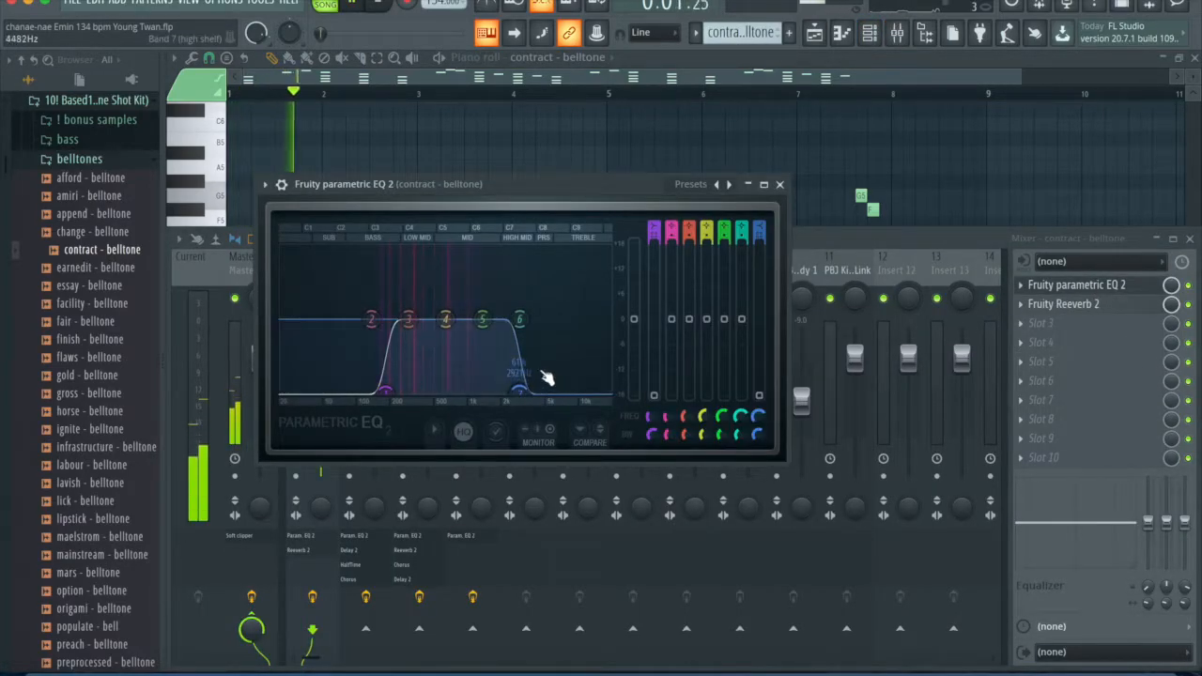
click(780, 184)
click(1090, 305)
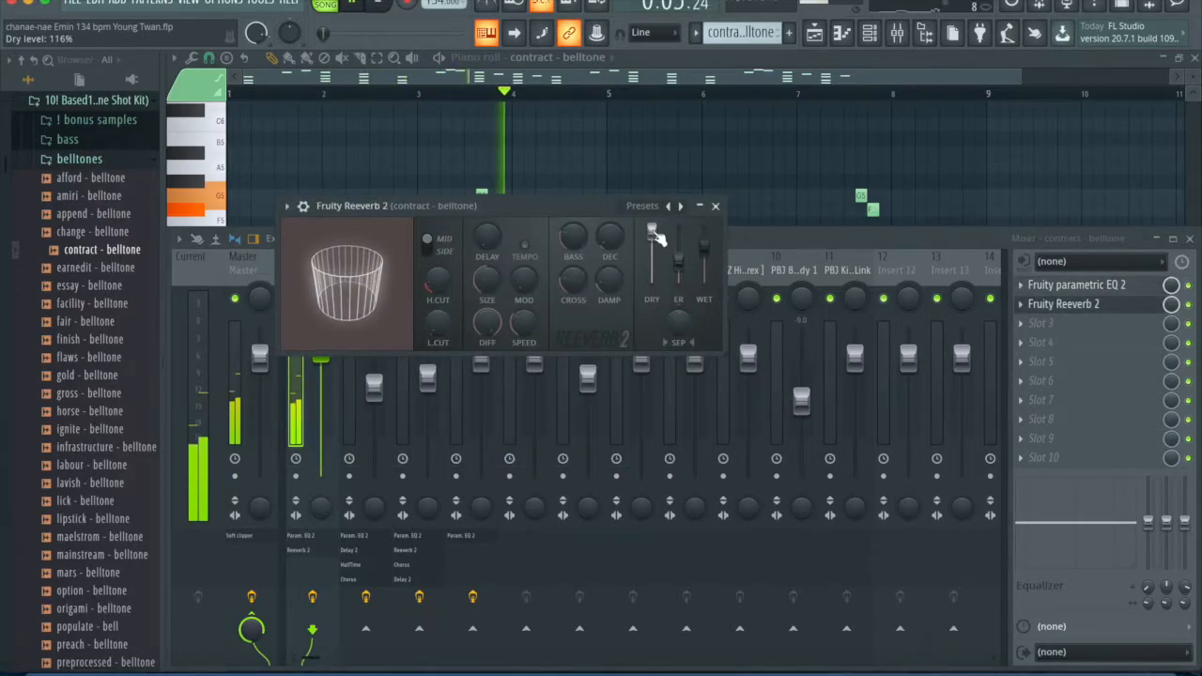
key(space)
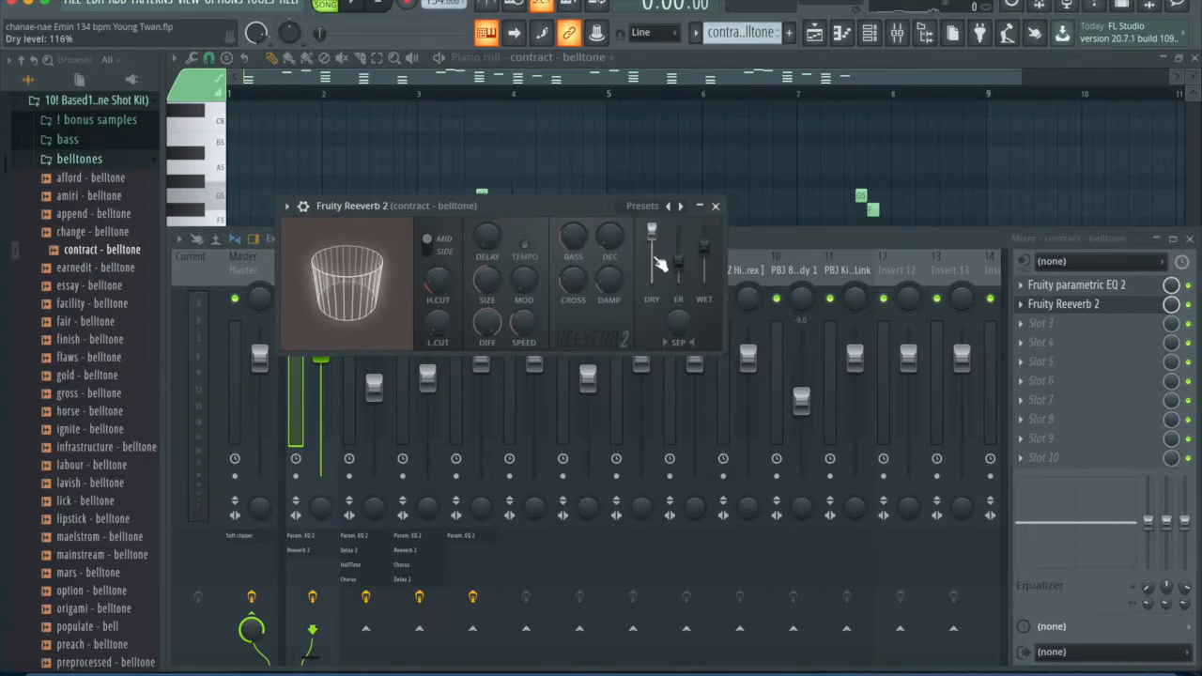
click(716, 205)
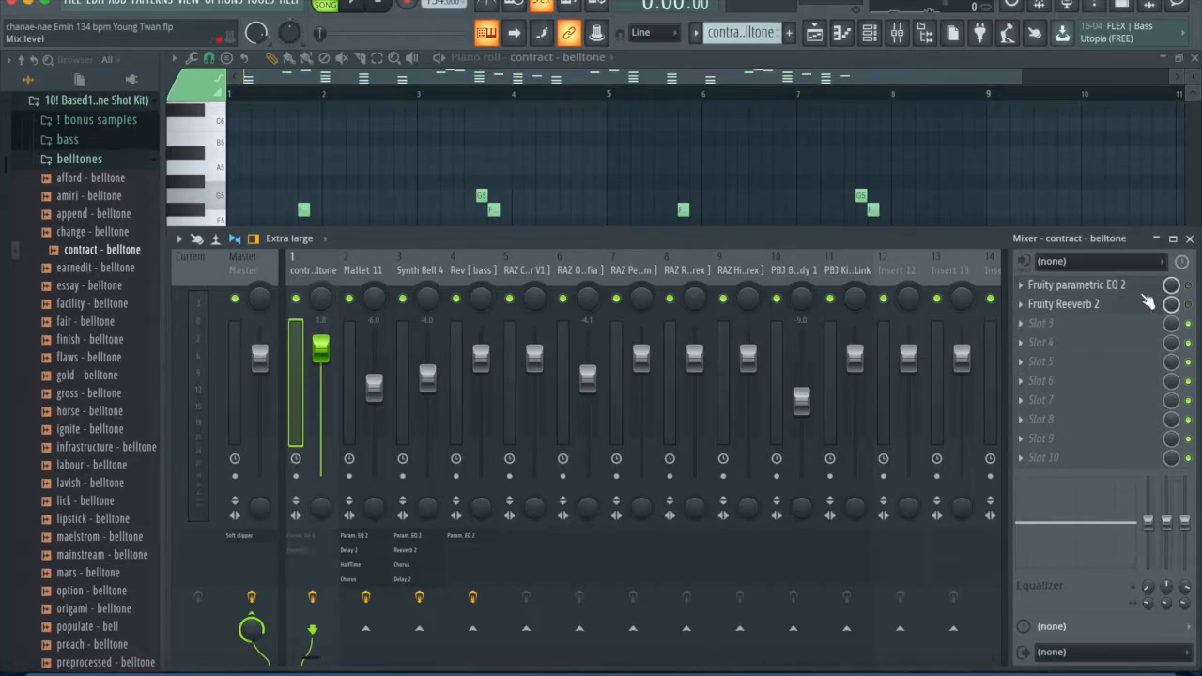
- Compare the belltone's sound with its EQ and reverb bypassed and enabled, and close the mixer
key(space)
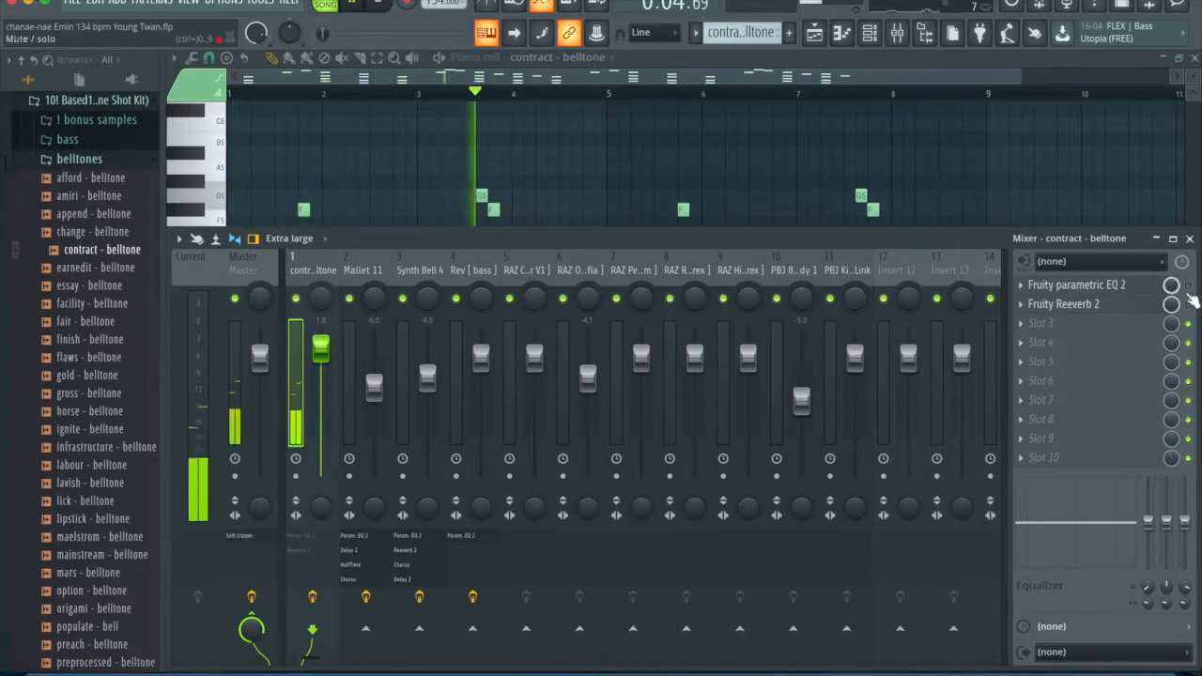
key(space)
key(space)
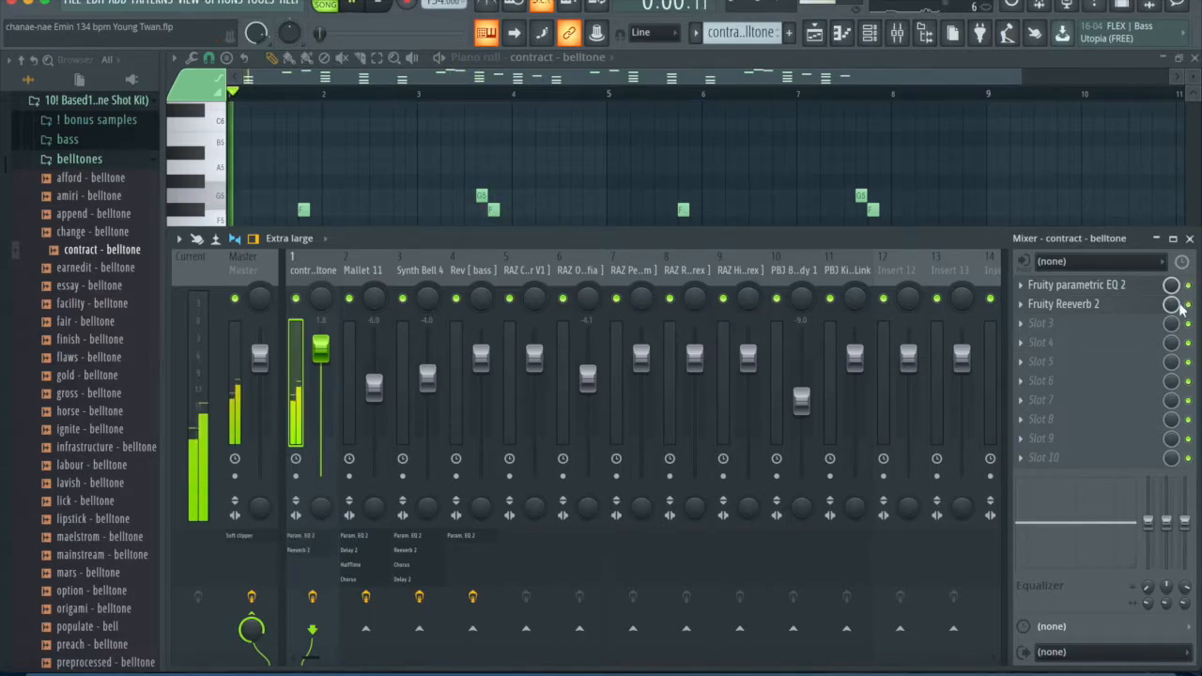
key(F9)
key(space)
- Return to the playlist and unmute Track 2 with the Mallet 11 pattern
click(874, 36)
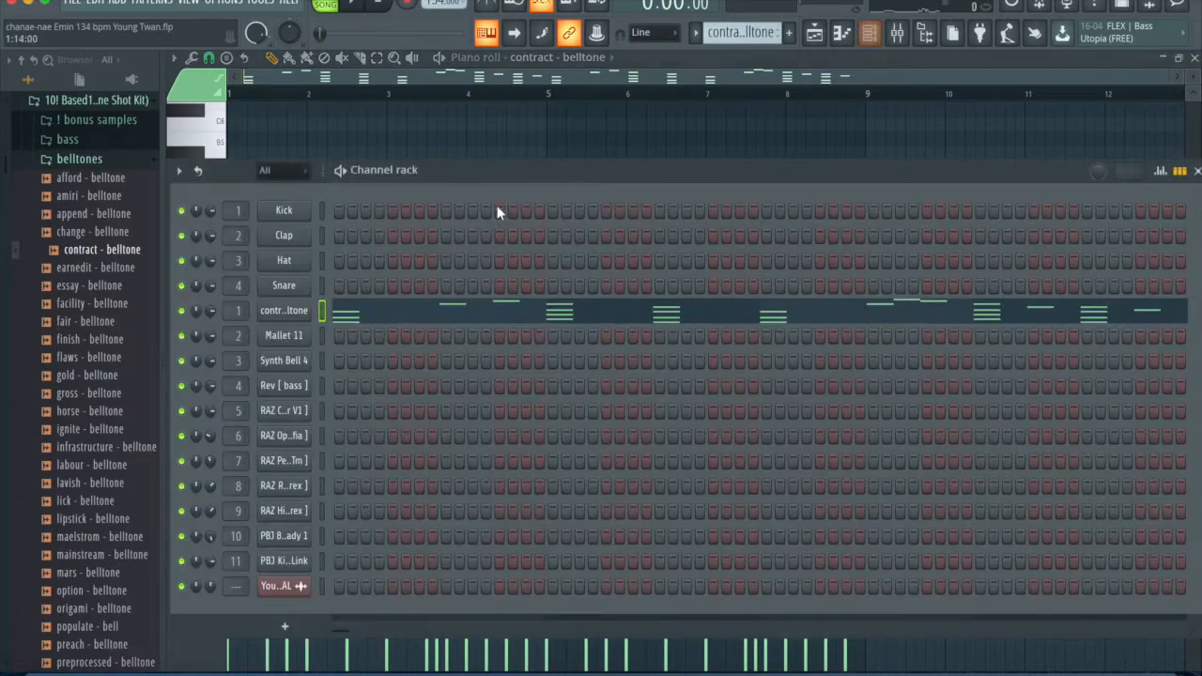
click(839, 36)
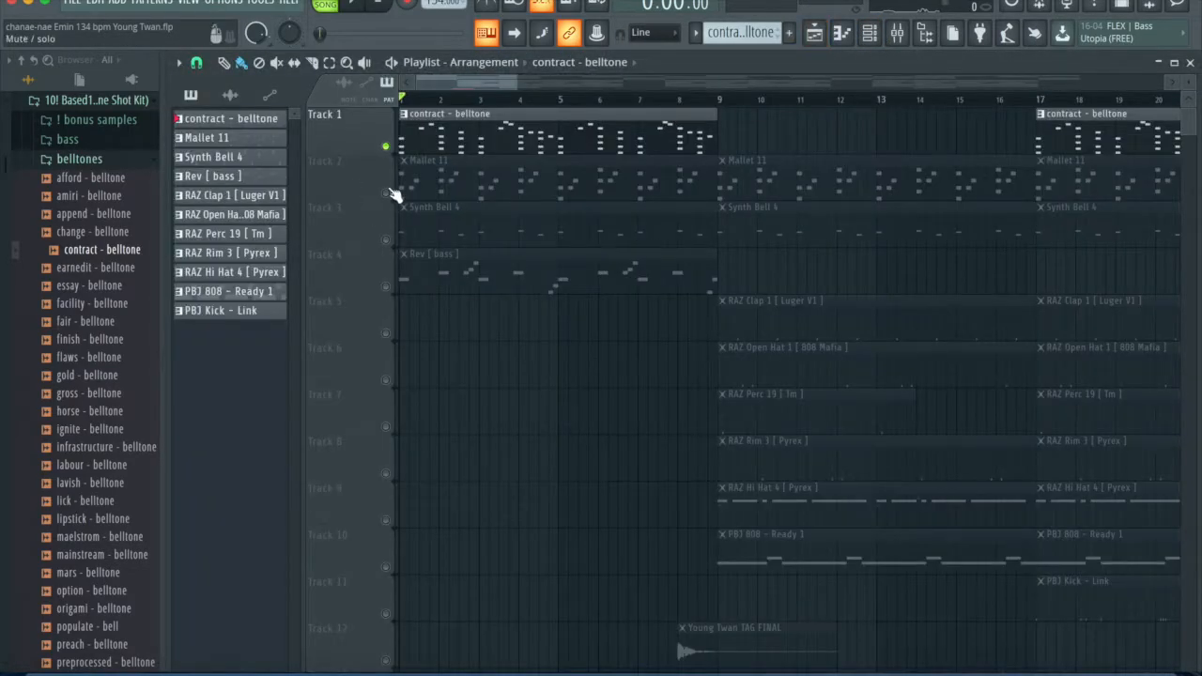
click(387, 193)
scroll(392, 197, up, 5)
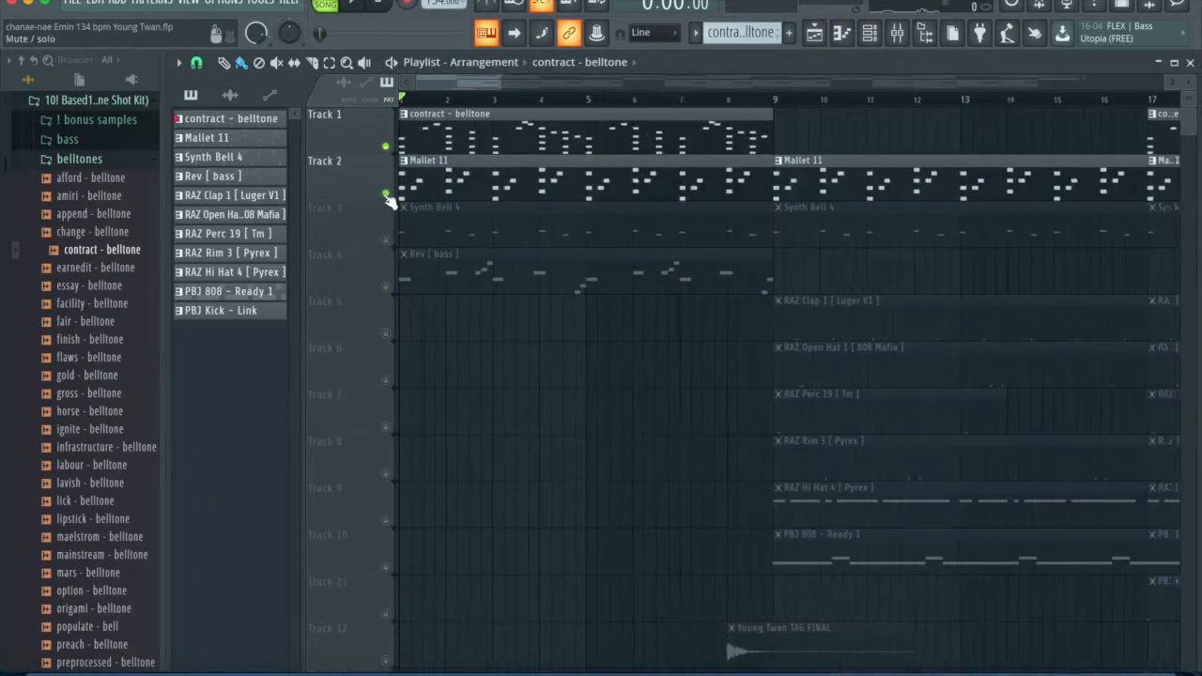
- Preview the Mallet 11 sample from the Mallets folder of the AnotherVGN x Ayare Beats one shot kit, and collapse that folder
click(97, 158)
click(95, 103)
scroll(99, 174, up, 7)
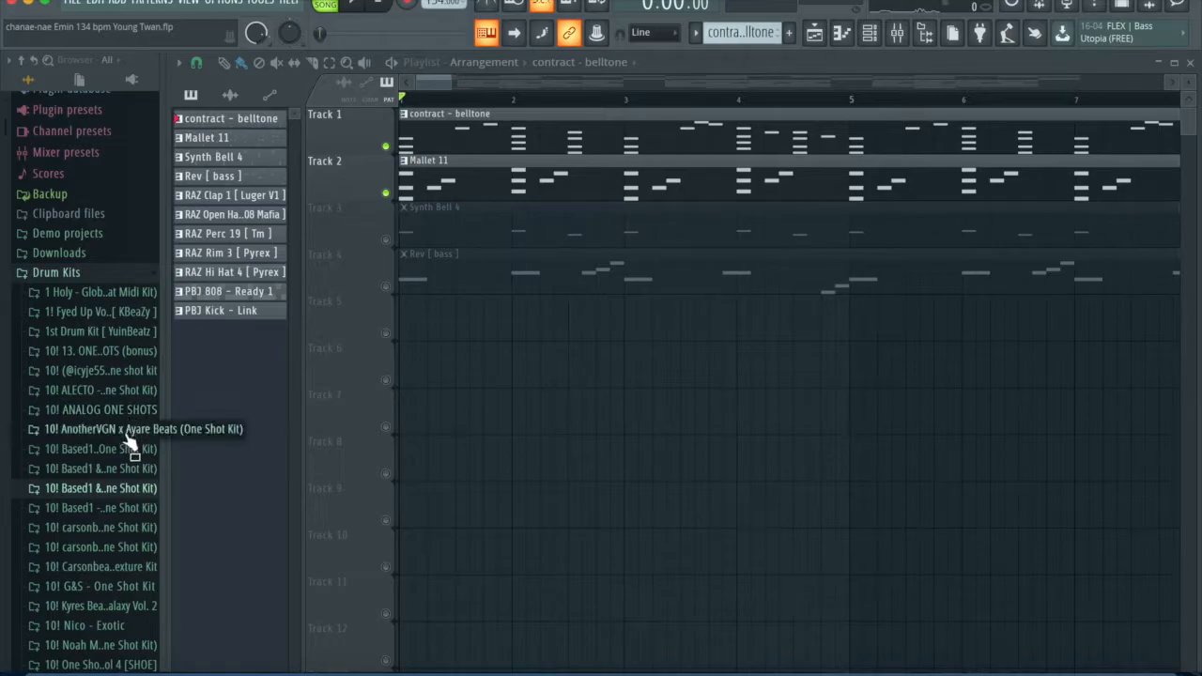
click(134, 429)
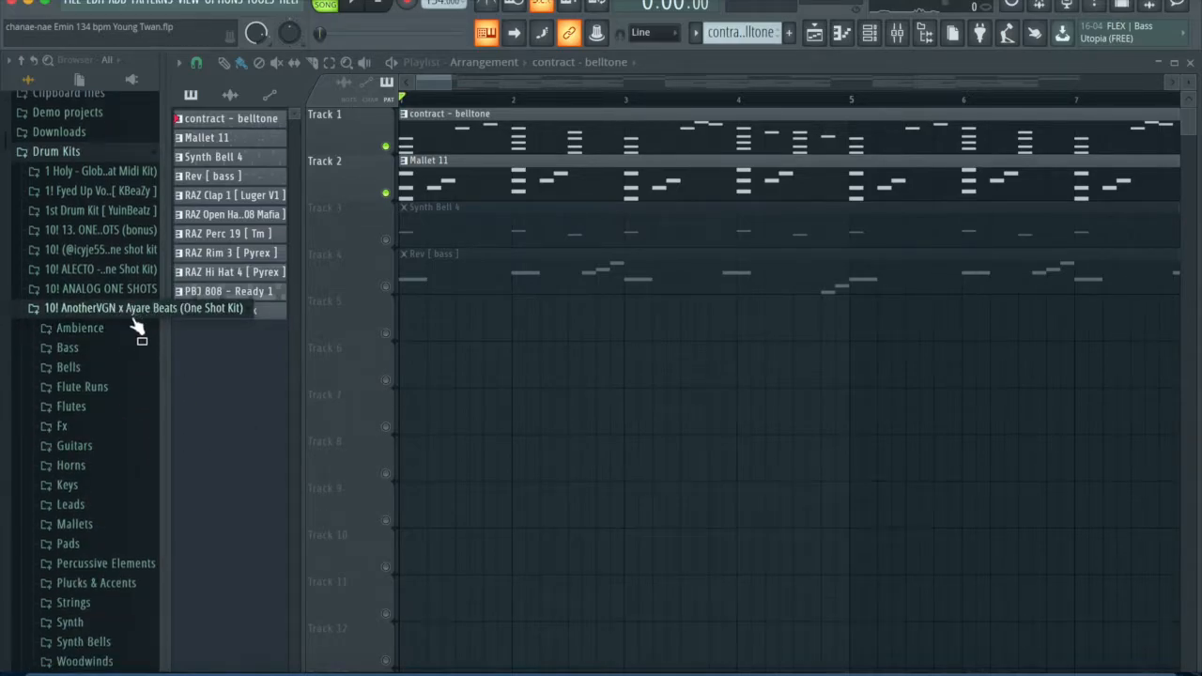
click(106, 506)
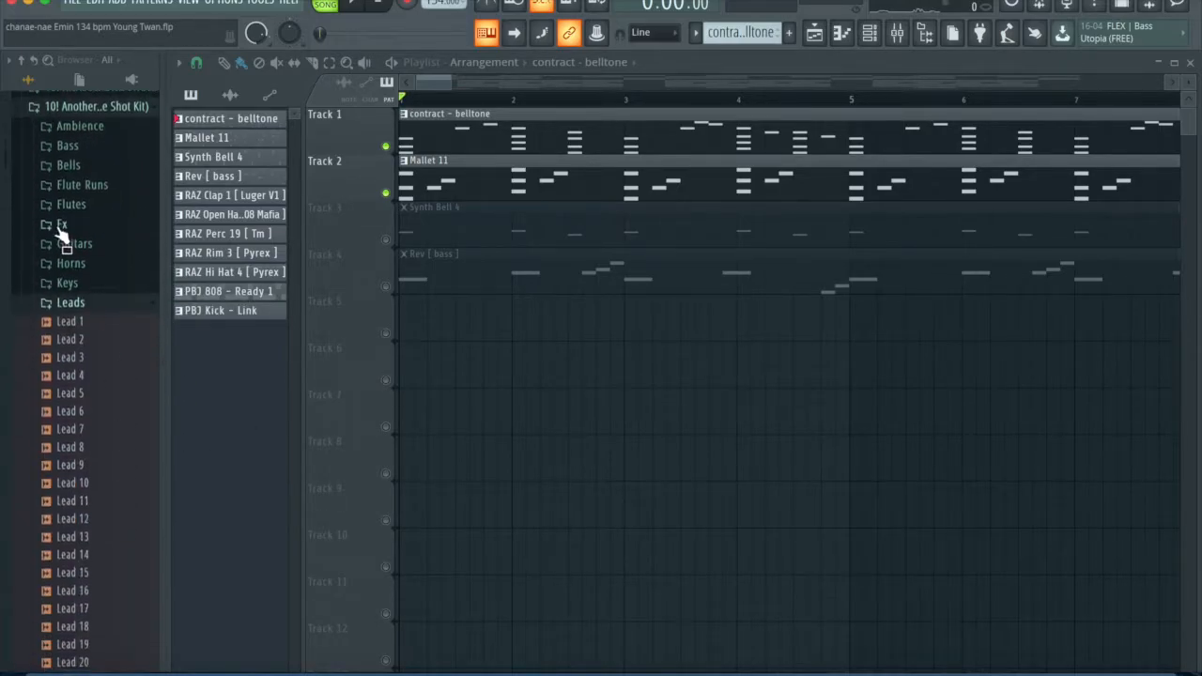
click(75, 303)
click(75, 322)
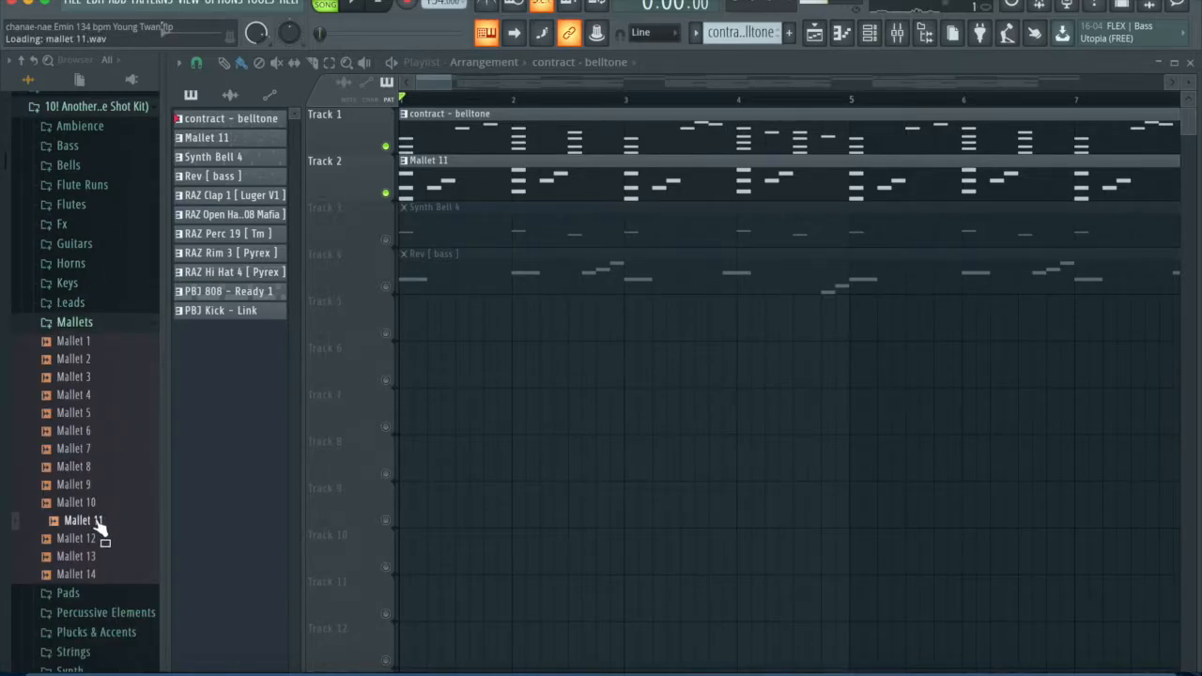
drag(99, 526, 116, 336)
click(111, 325)
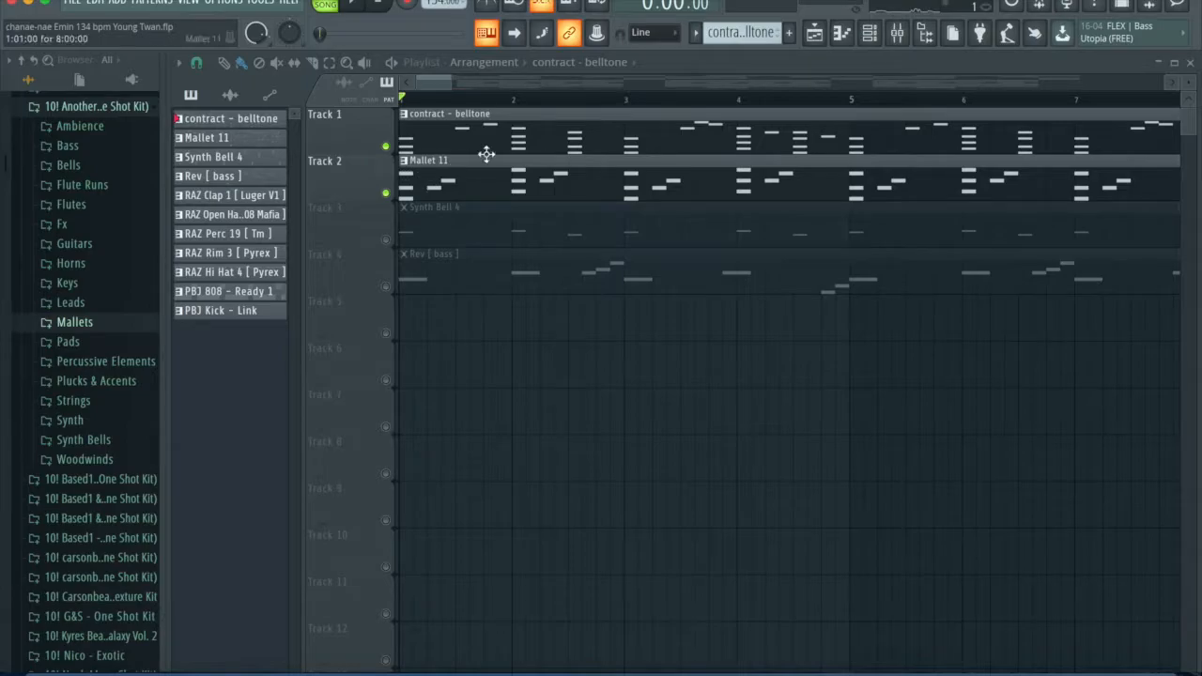
- Select the Mallet 11 channel in the channel rack and look over its sampler settings
click(870, 34)
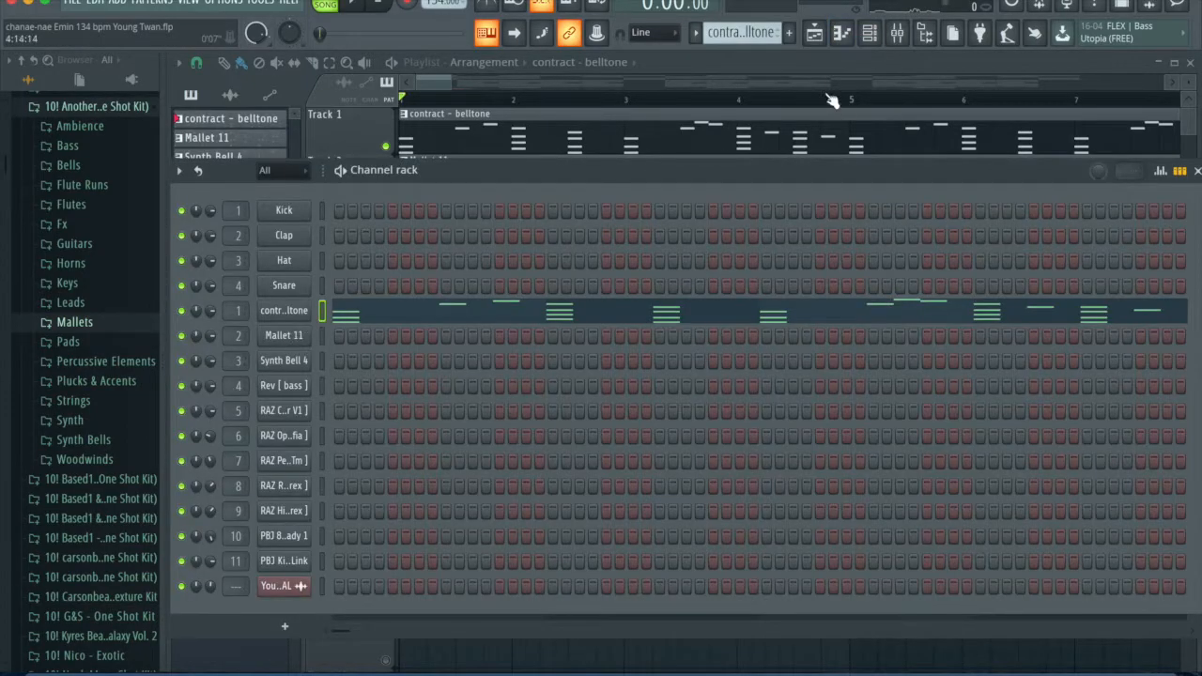
scroll(770, 38, down, 1)
click(284, 335)
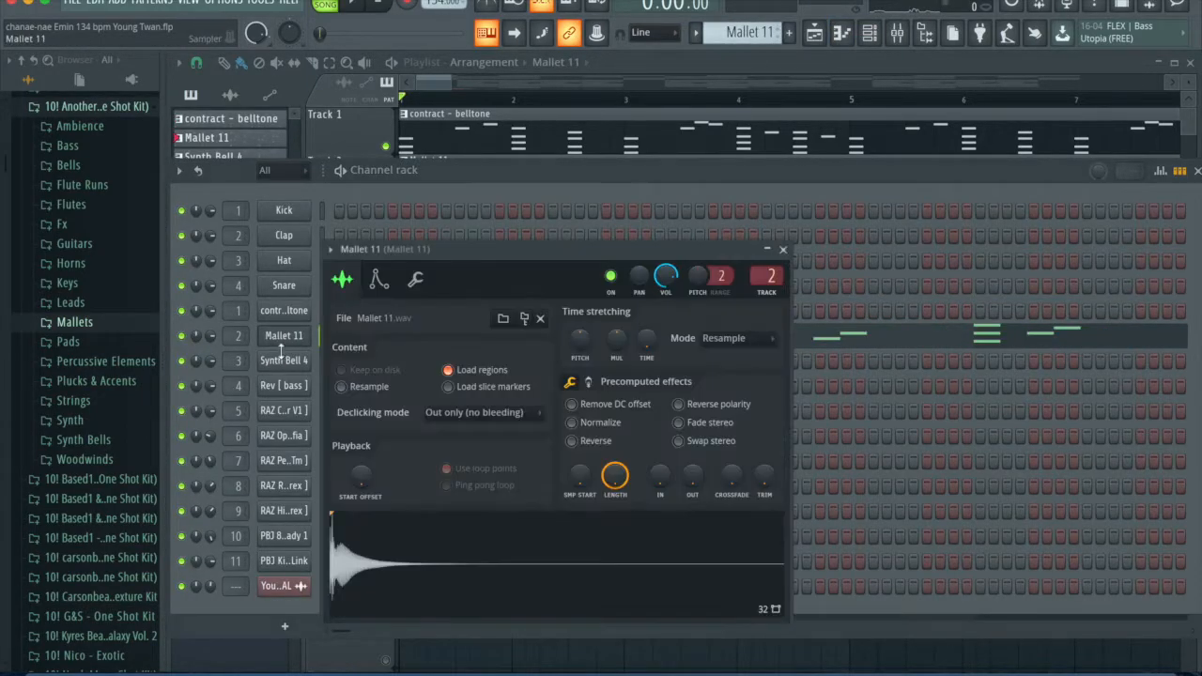
click(784, 250)
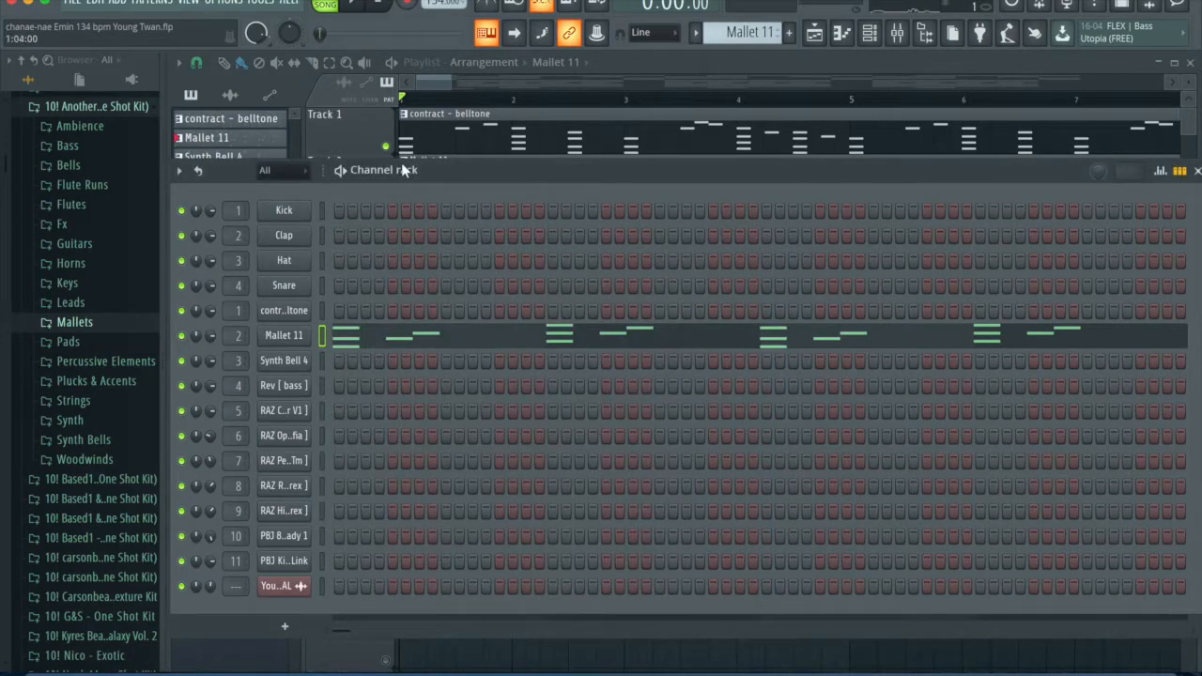
- Close the channel rack and open the Mallet 11 pattern on Track 2 in the piano roll
drag(404, 169, 399, 273)
key(F6)
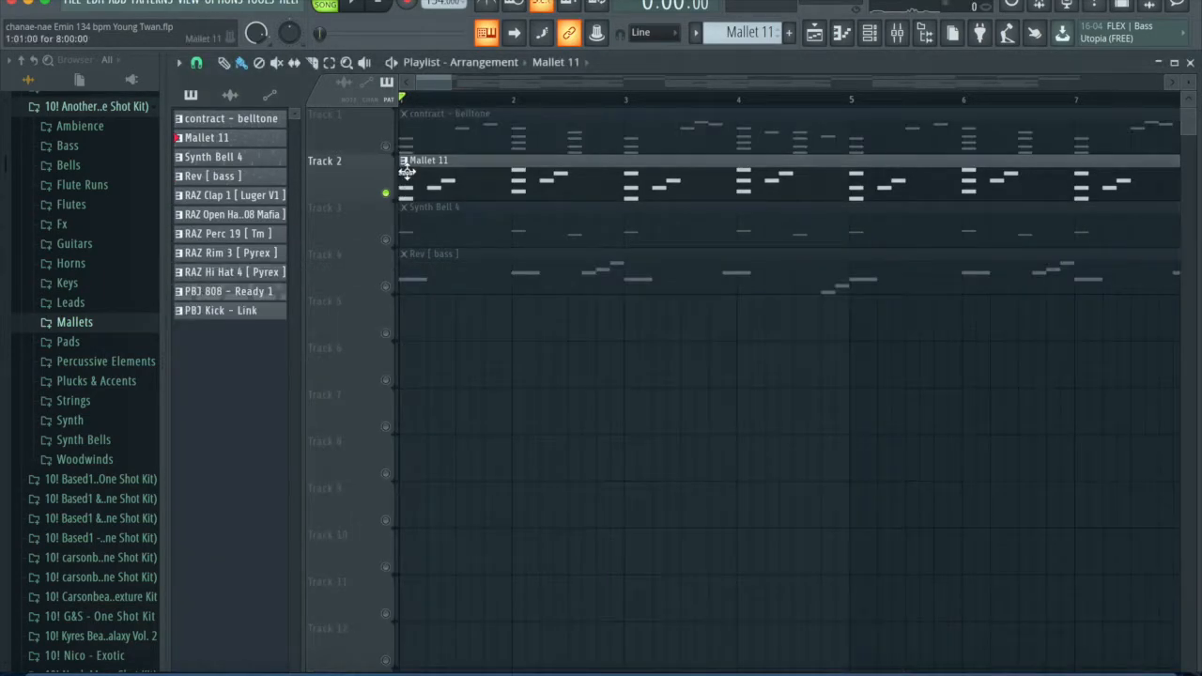
double_click(406, 167)
click(814, 32)
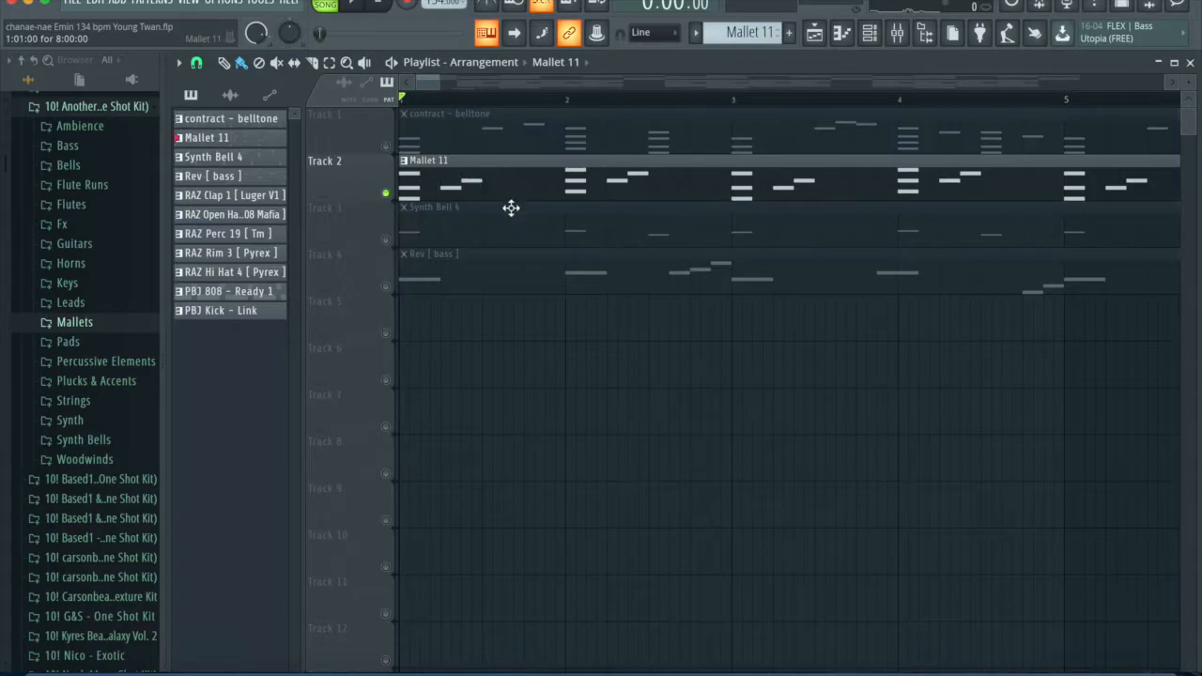
double_click(457, 188)
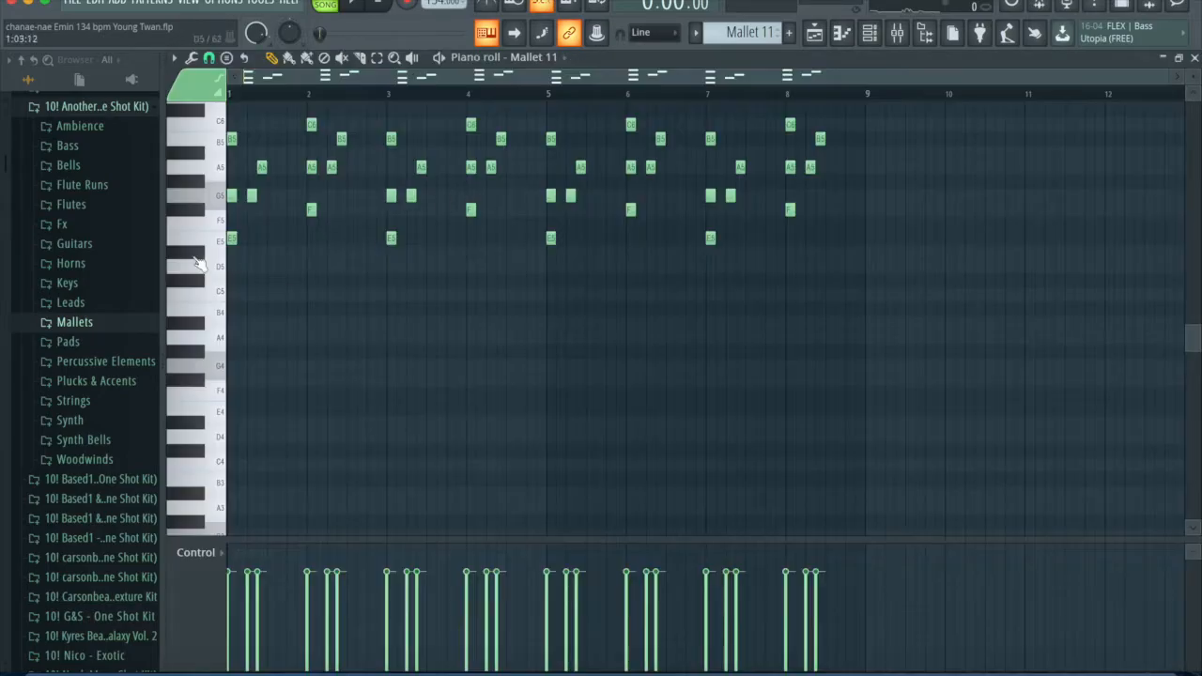
- Bypass the four effects on the Mallet 11 mixer insert and play its dry melody in the piano roll
key(F9)
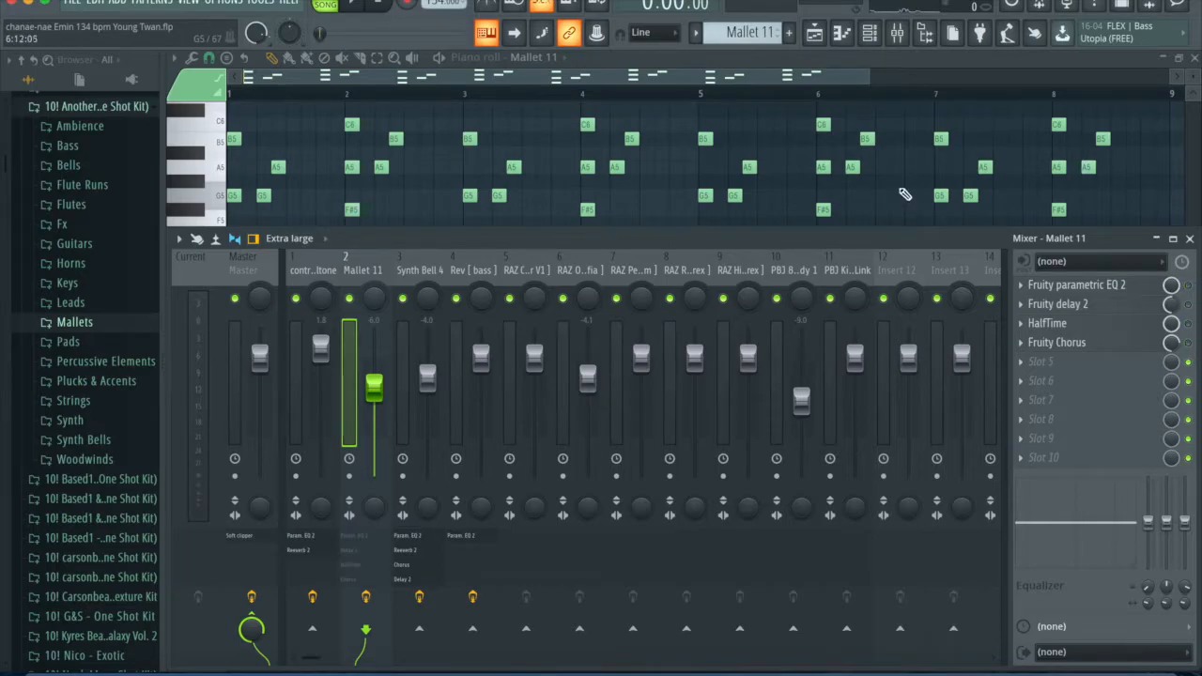
key(F9)
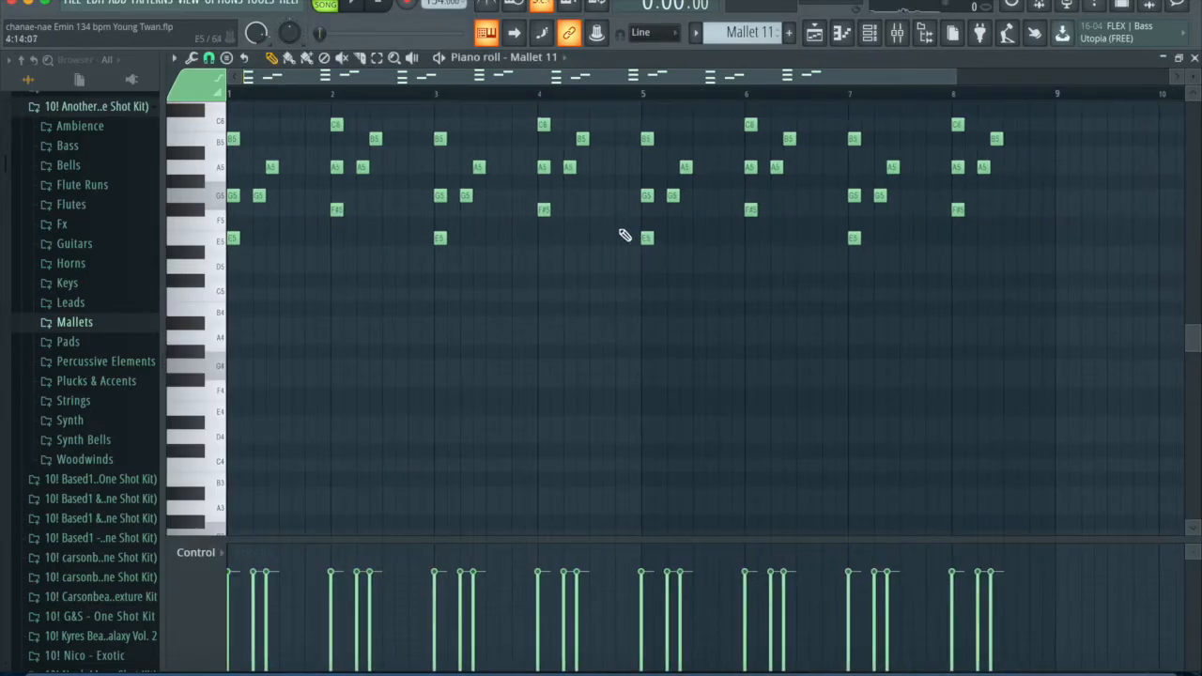
scroll(563, 253, up, 4)
key(space)
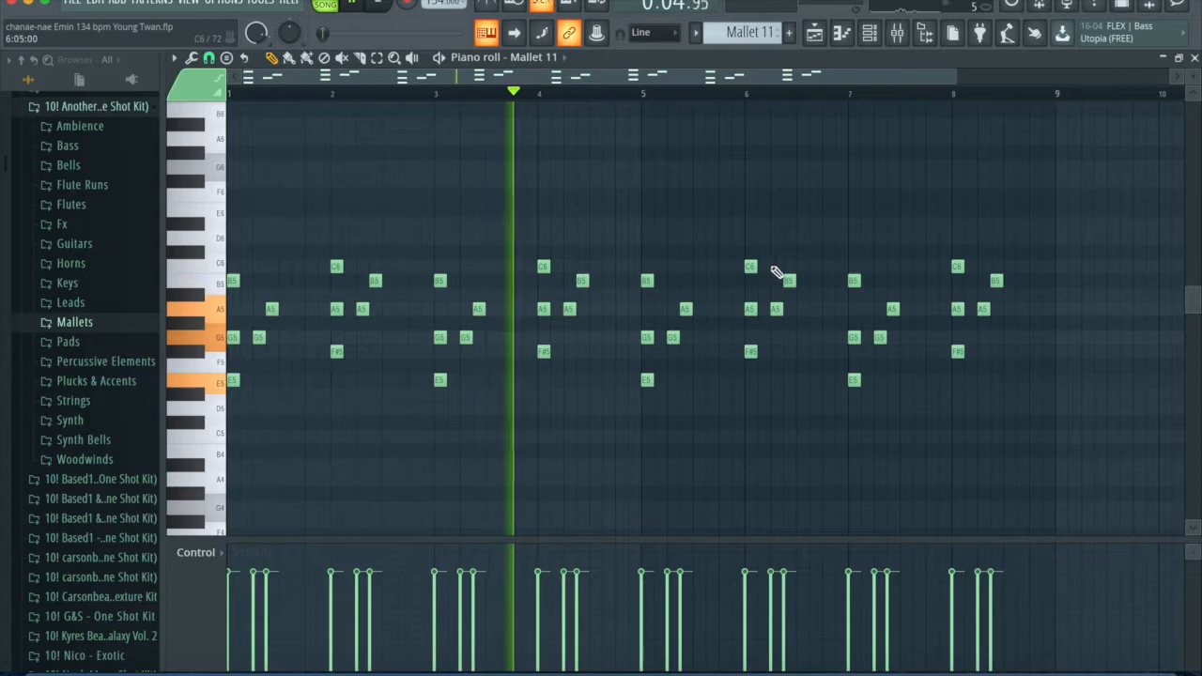
ctrl+scroll(714, 291, down, 2)
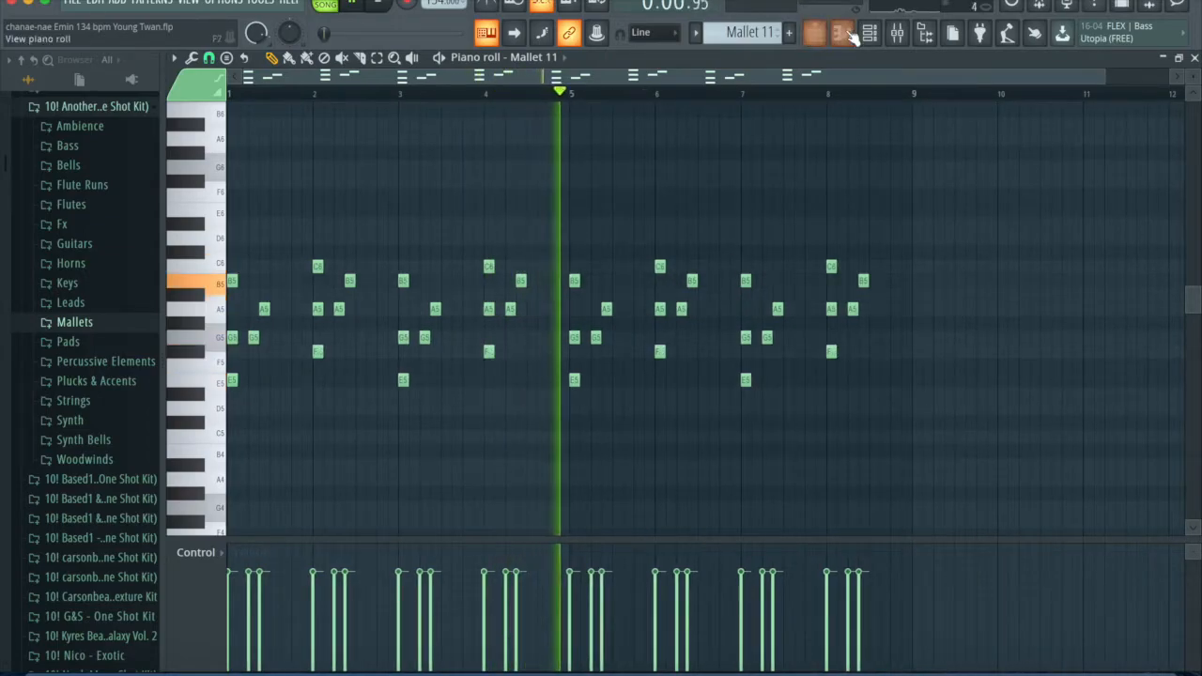
key(space)
- Enable Fruity parametric EQ 2 on the Mallet 11 insert, view its curve and play the melody through it
click(898, 35)
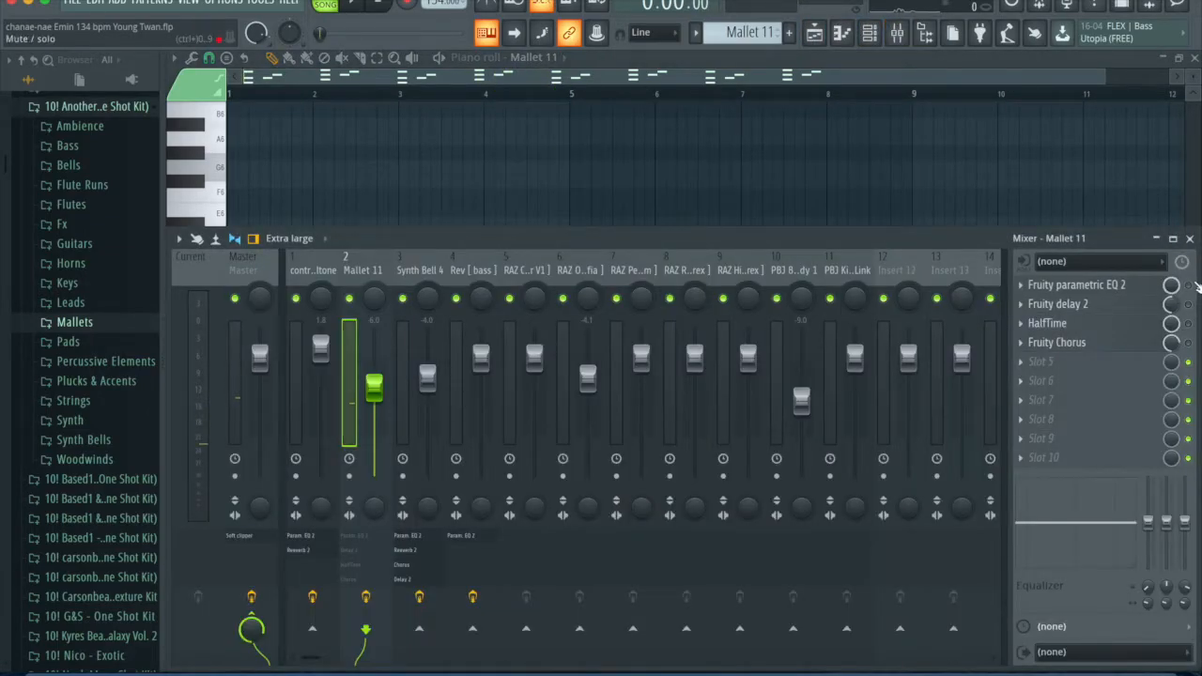
click(1081, 286)
key(space)
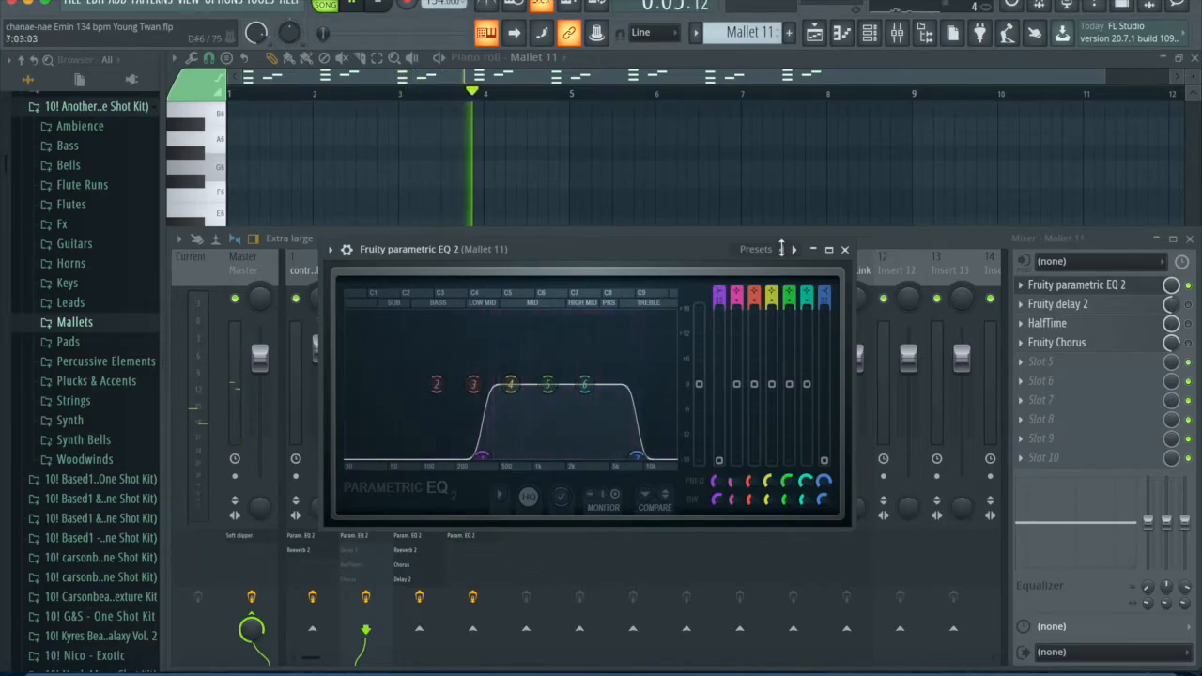
click(1081, 286)
key(space)
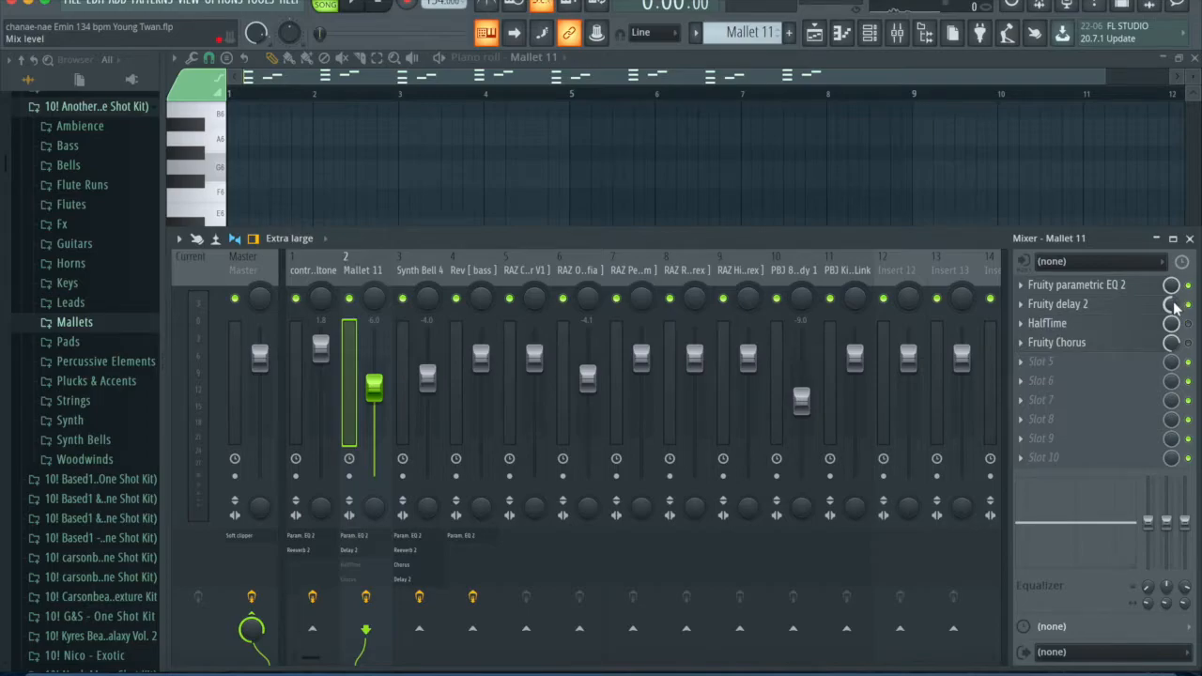
- Enable Fruity delay 2 on the Mallet 11 insert, look over its settings and play the melody with the delay
click(1094, 303)
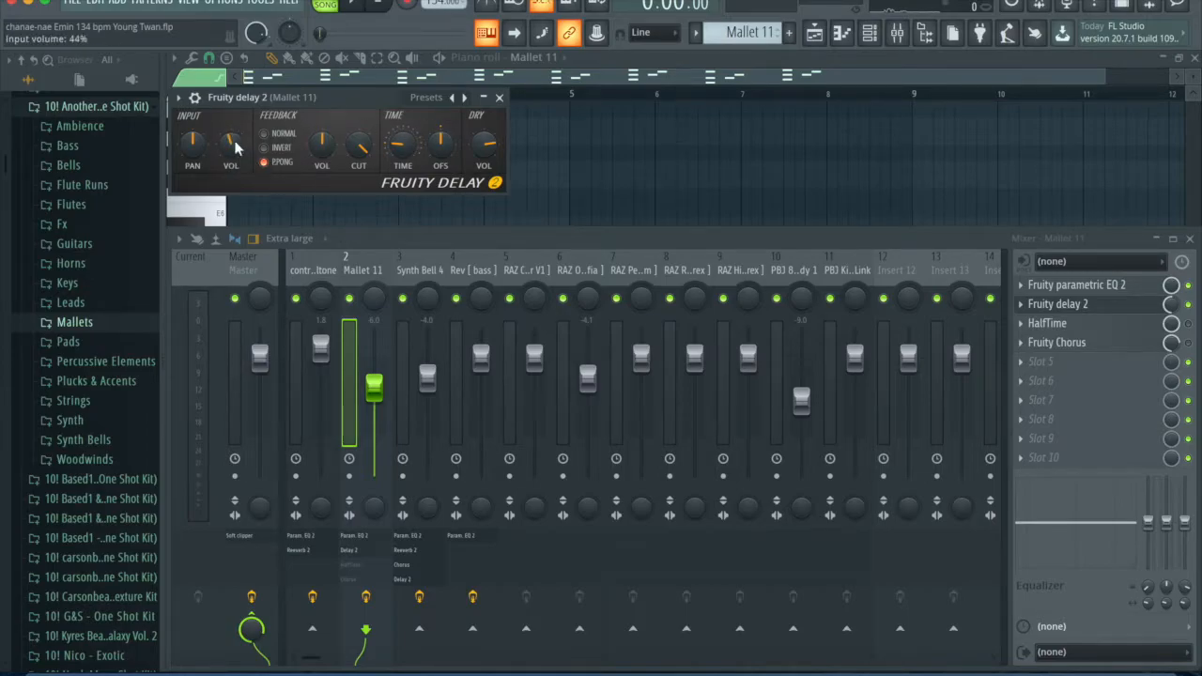
click(499, 98)
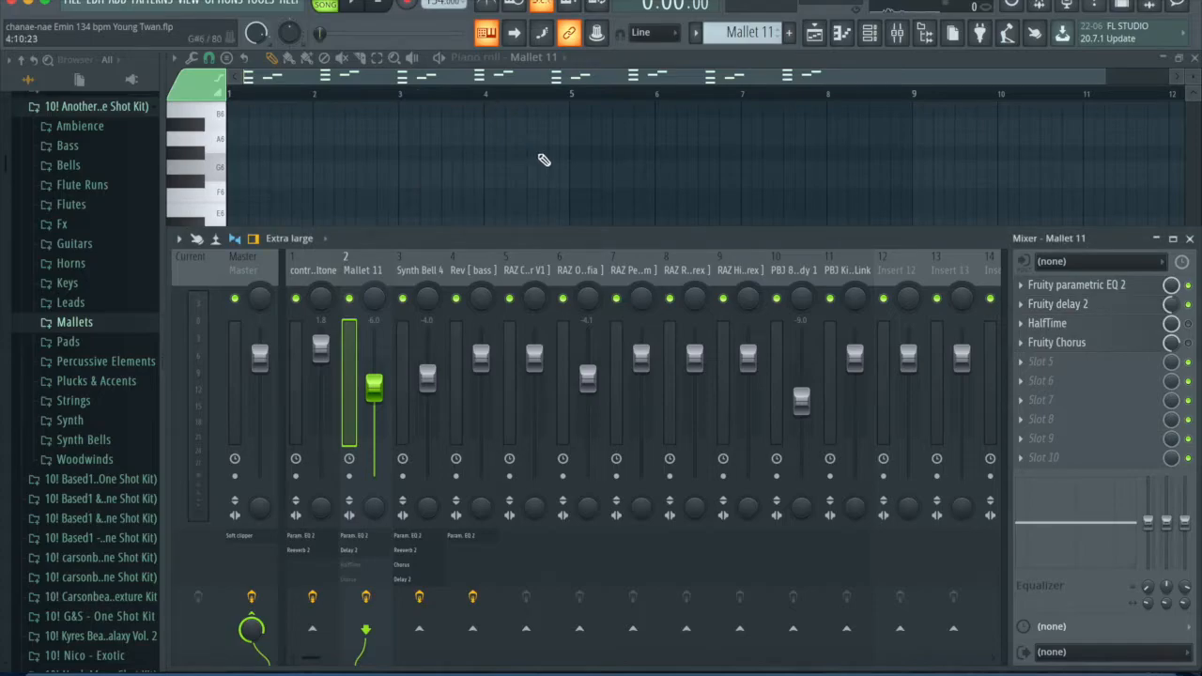
right_click(539, 155)
key(space)
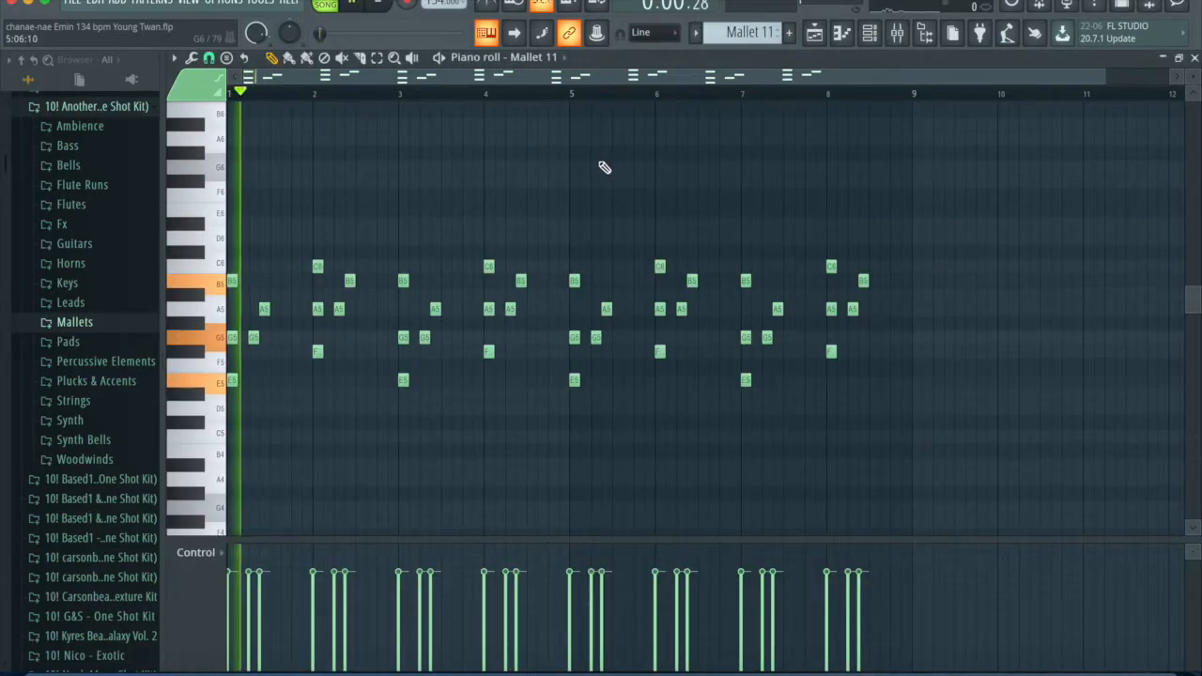
click(897, 33)
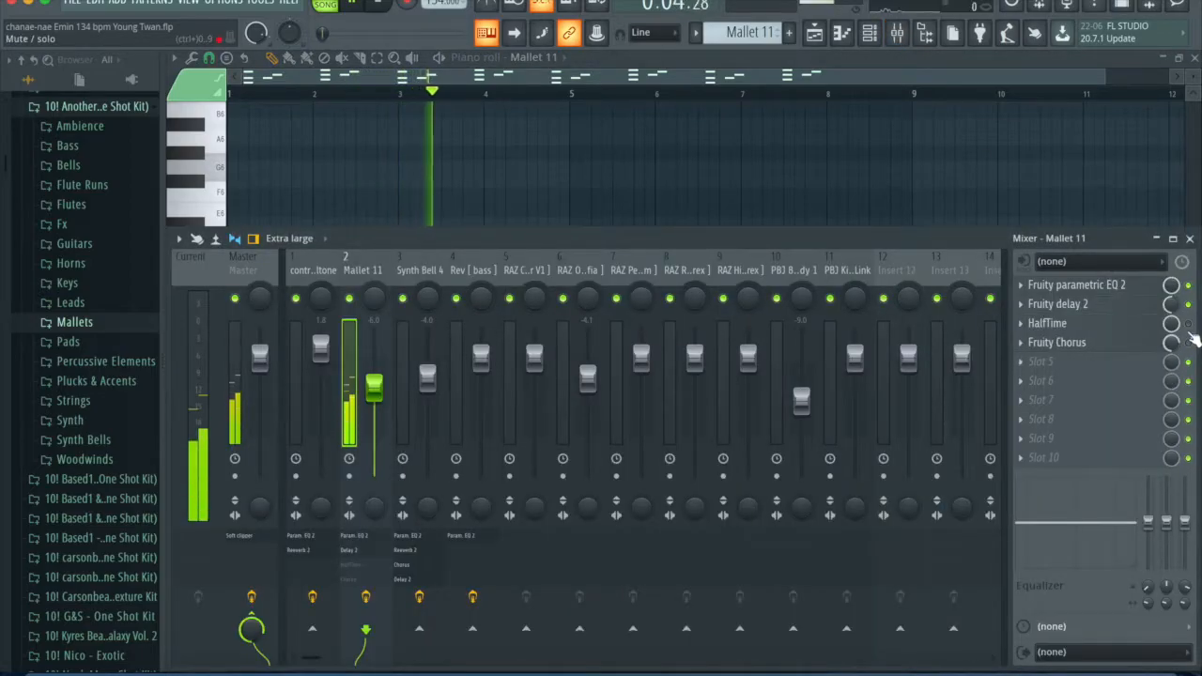
key(space)
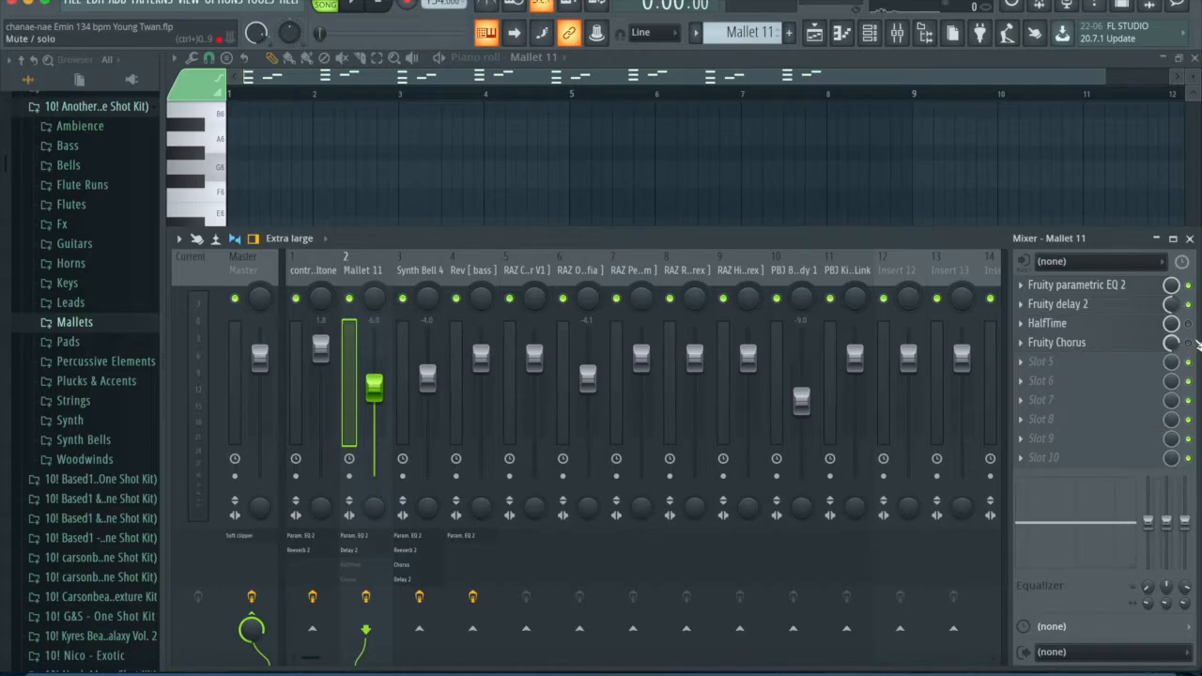
- Look over the Fruity Chorus settings, then enable the chorus and compare the Mallet 11 melody without and with it
click(1076, 343)
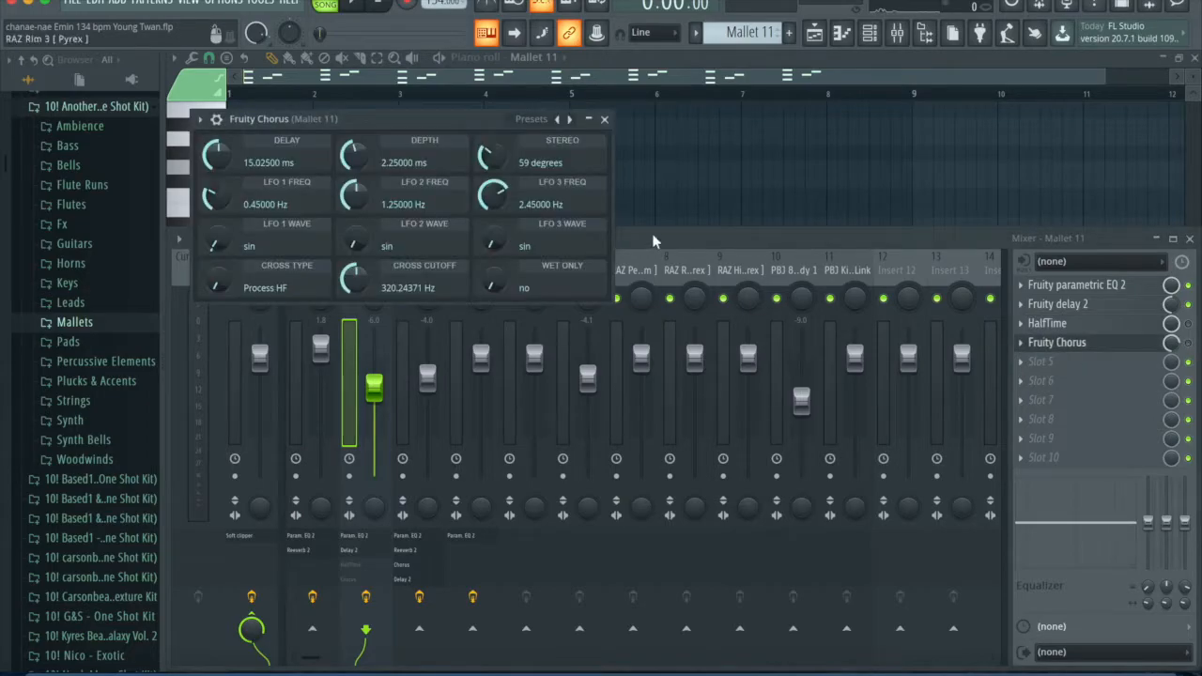
click(605, 121)
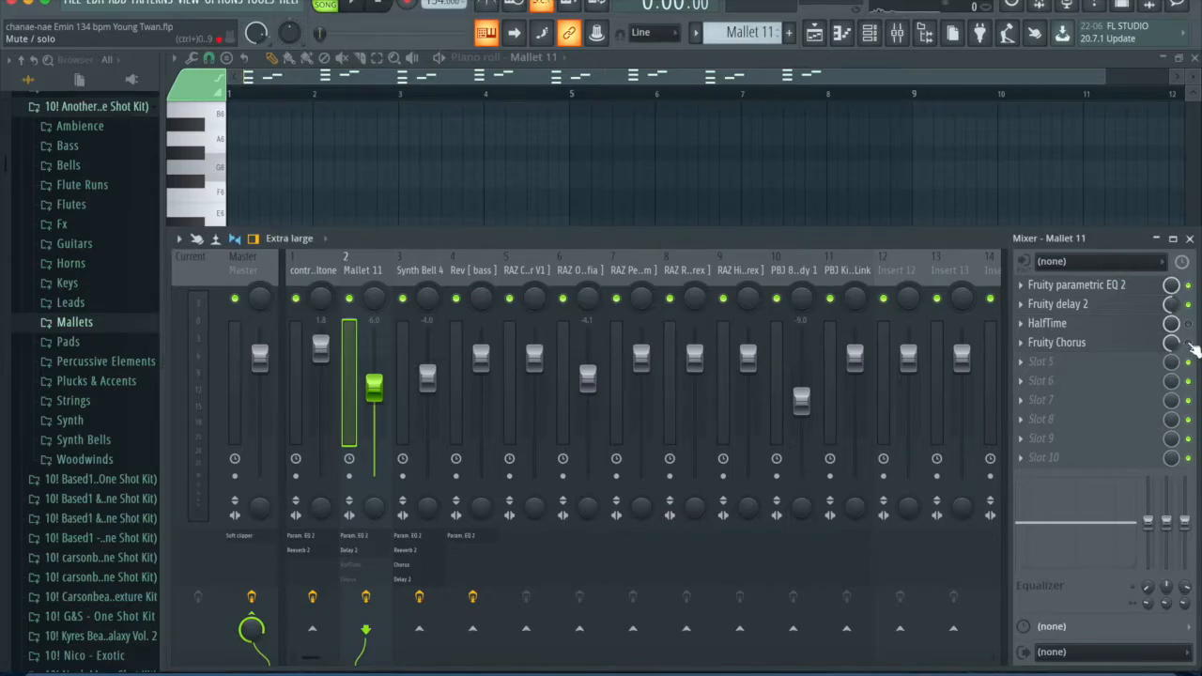
key(space)
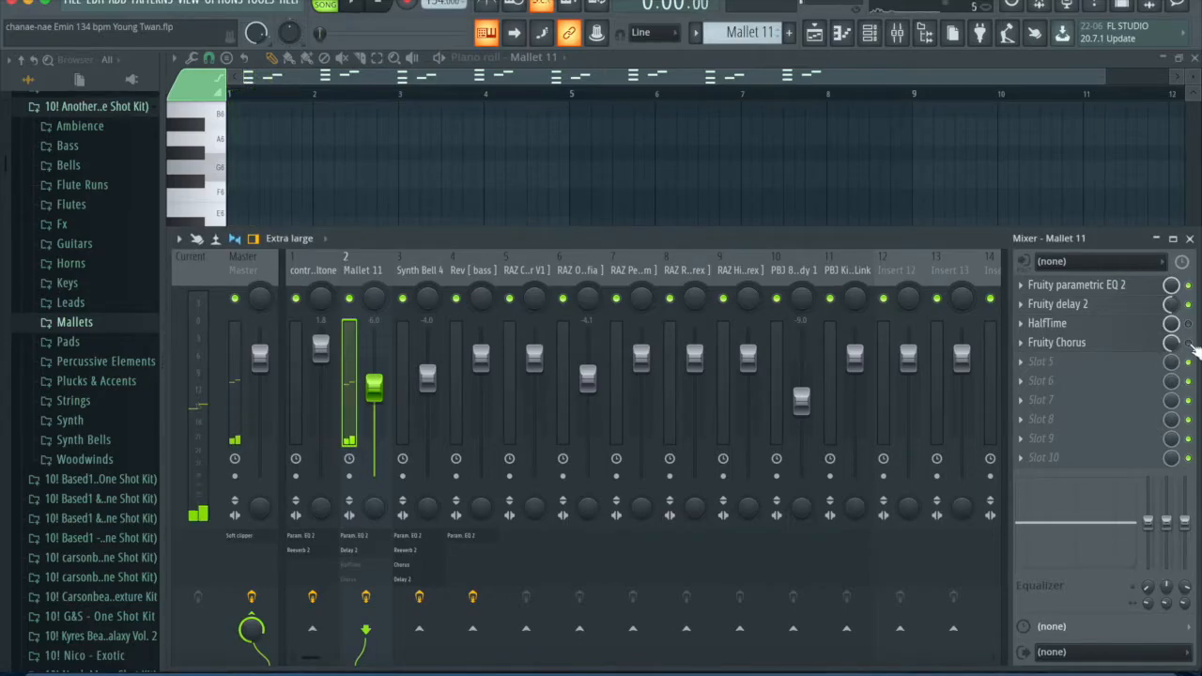
key(space)
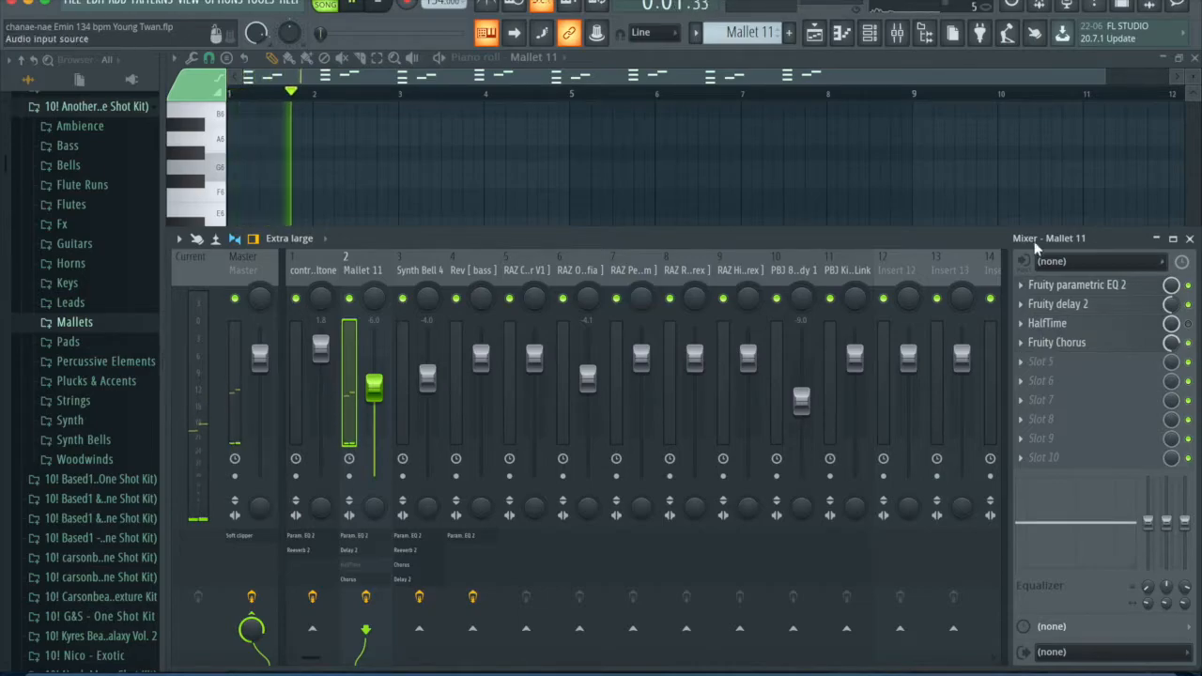
key(space)
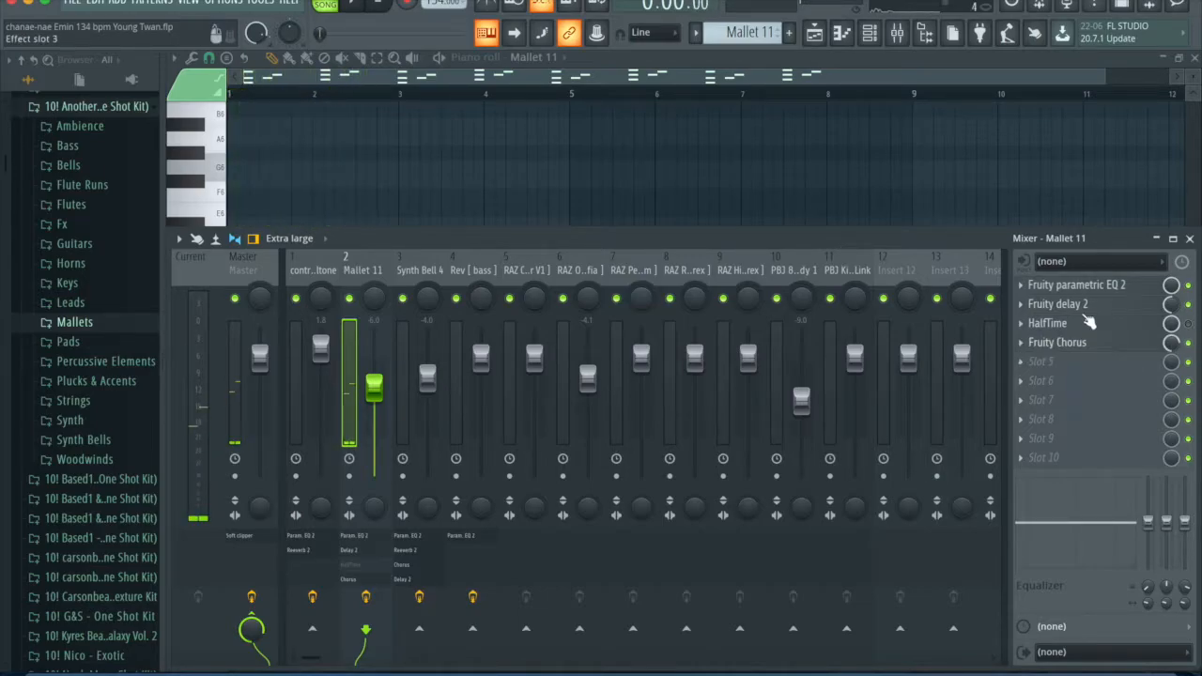
- Look over the loop length, mode and mix settings of the HalfTime plugin on the Mallet 11 insert
click(1049, 326)
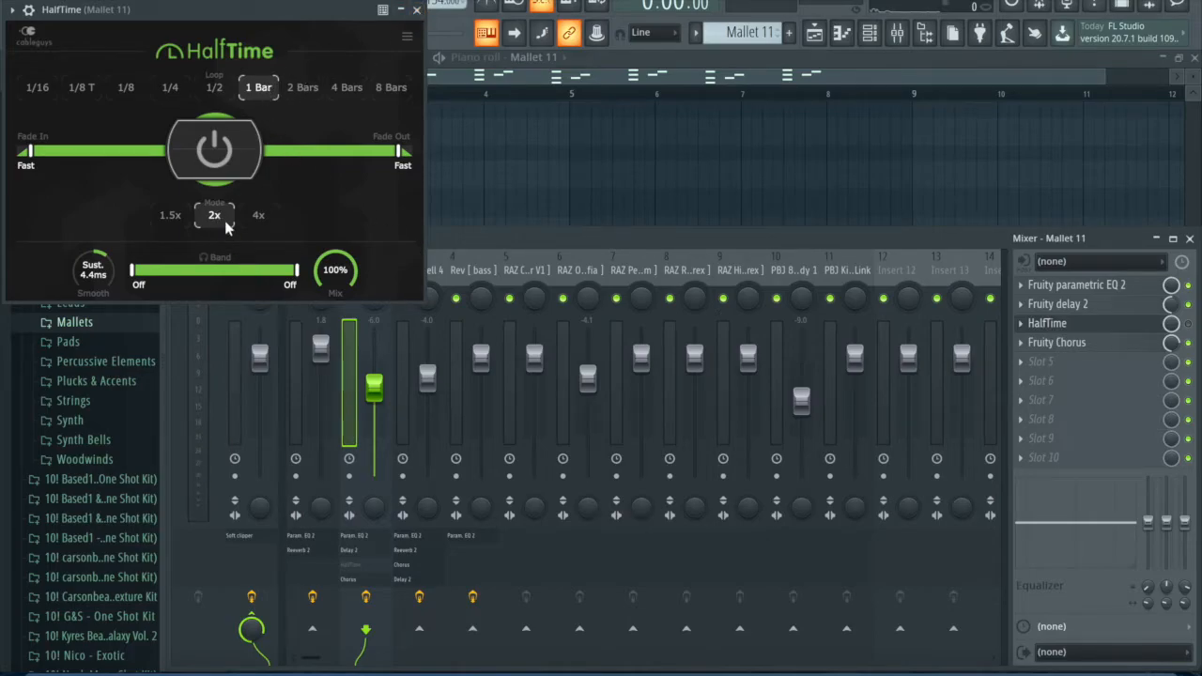
click(418, 11)
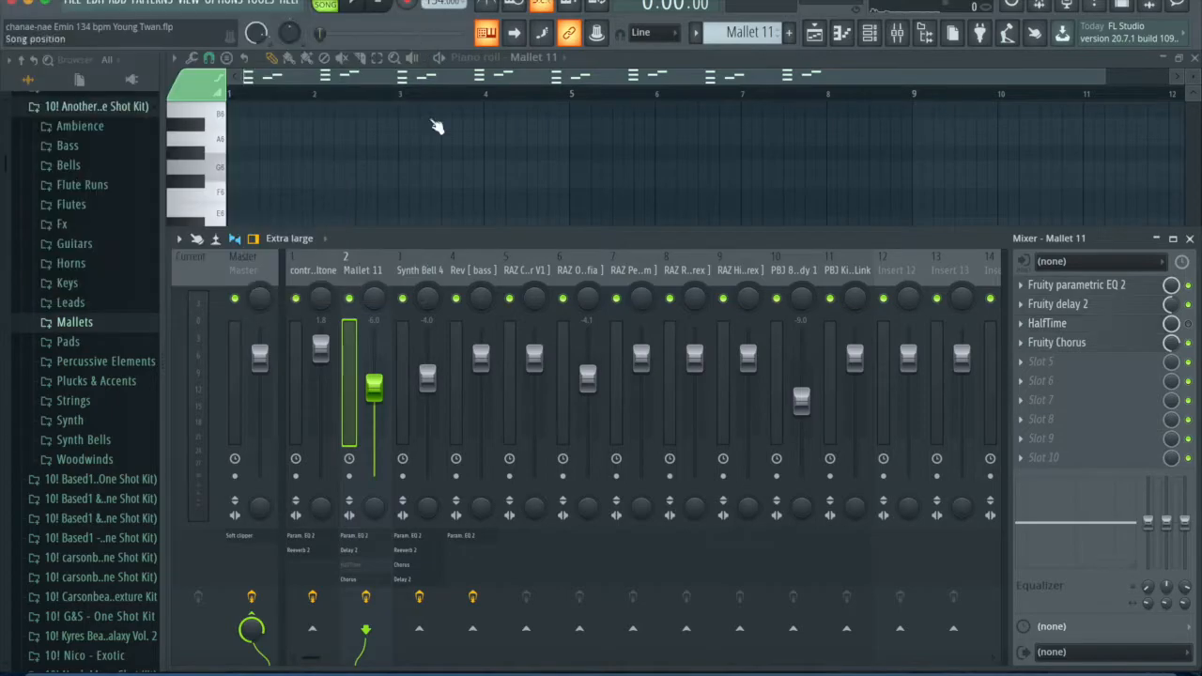
- Load Gross Beat into slot 5 with the Momentary preset, show its 1/2 Speed time effect, and delete the plugin
click(1074, 363)
click(949, 277)
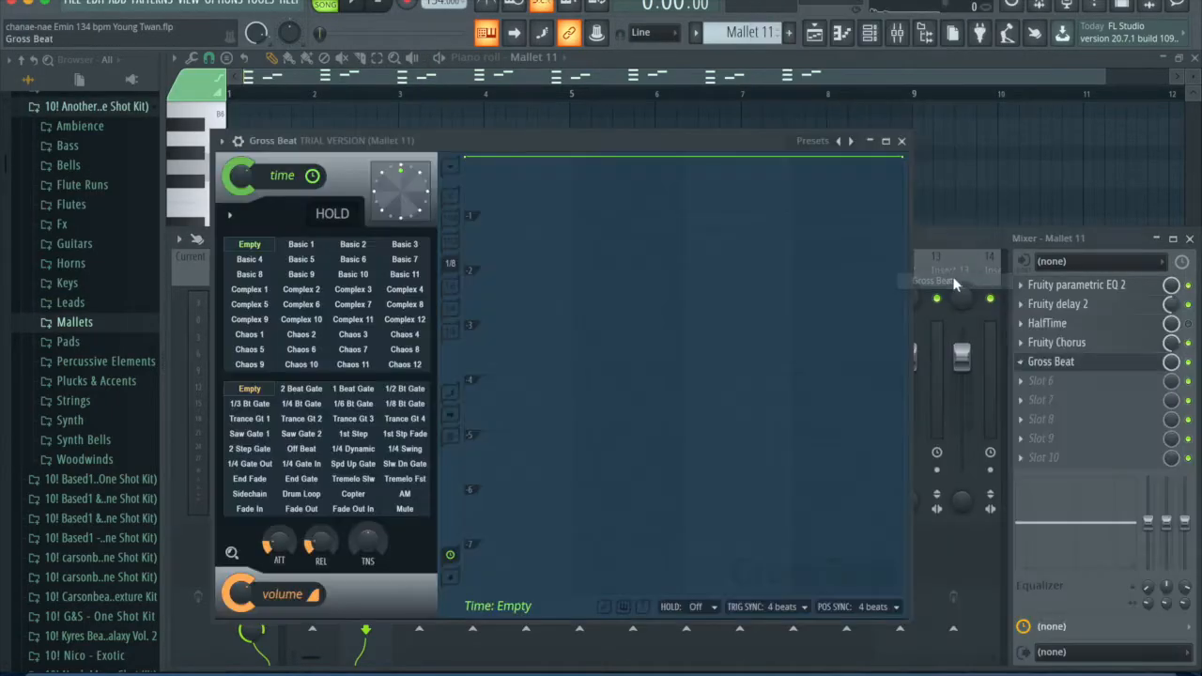
click(852, 142)
click(354, 350)
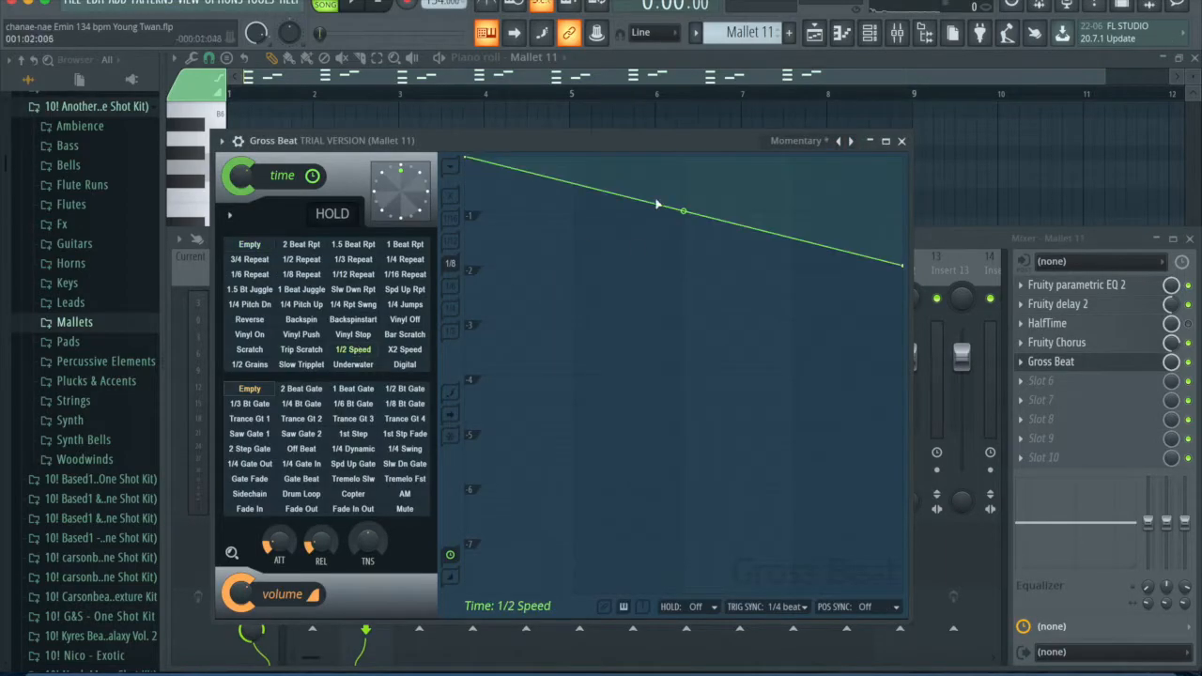
click(900, 141)
click(1033, 365)
click(1057, 302)
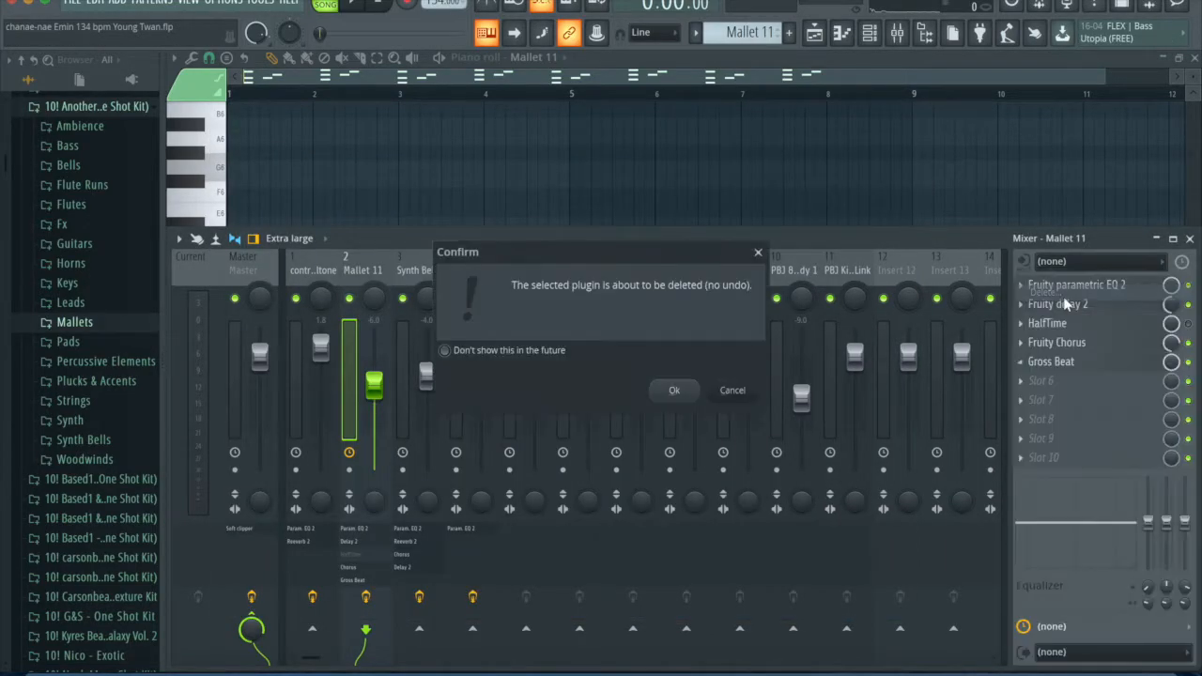
key(Return)
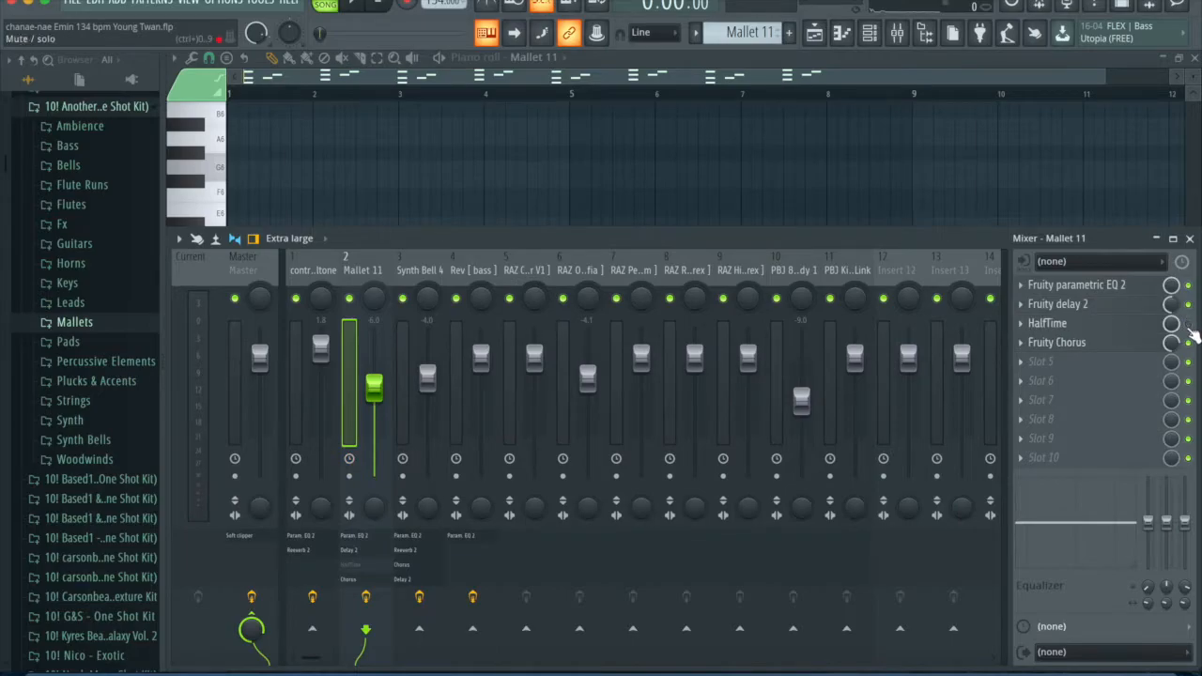
- Play the Mallet 11 melody with HalfTime bypassed, enable HalfTime and replay it, and return to the playlist
key(space)
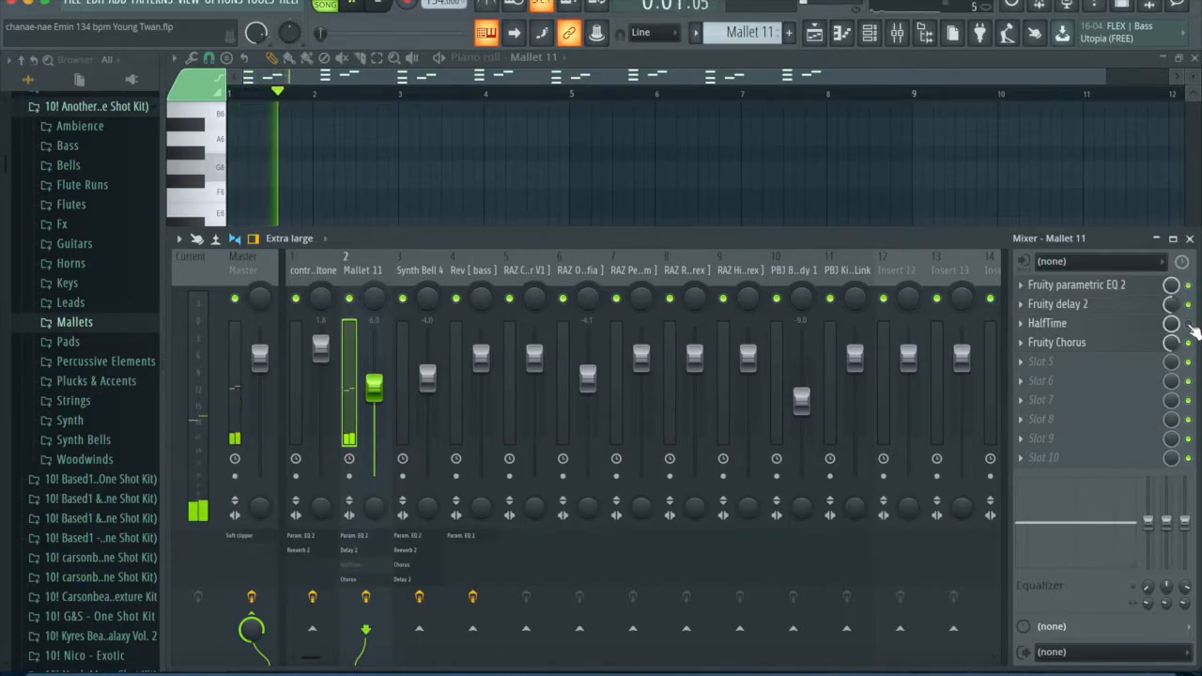
key(space)
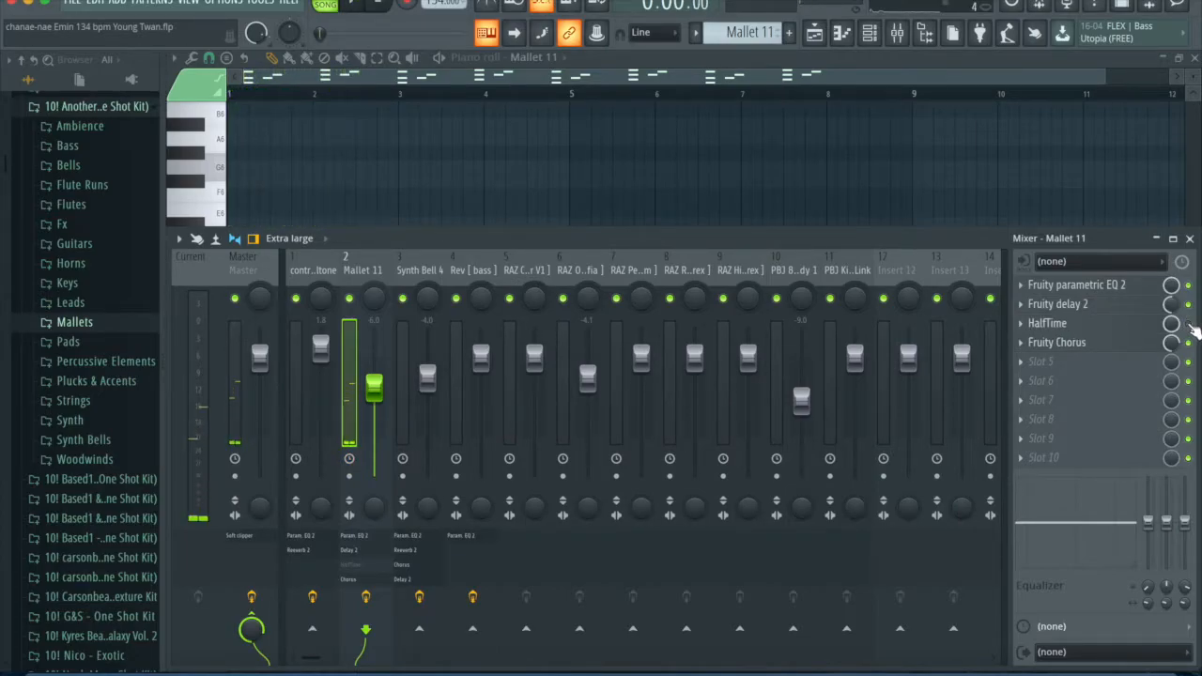
key(space)
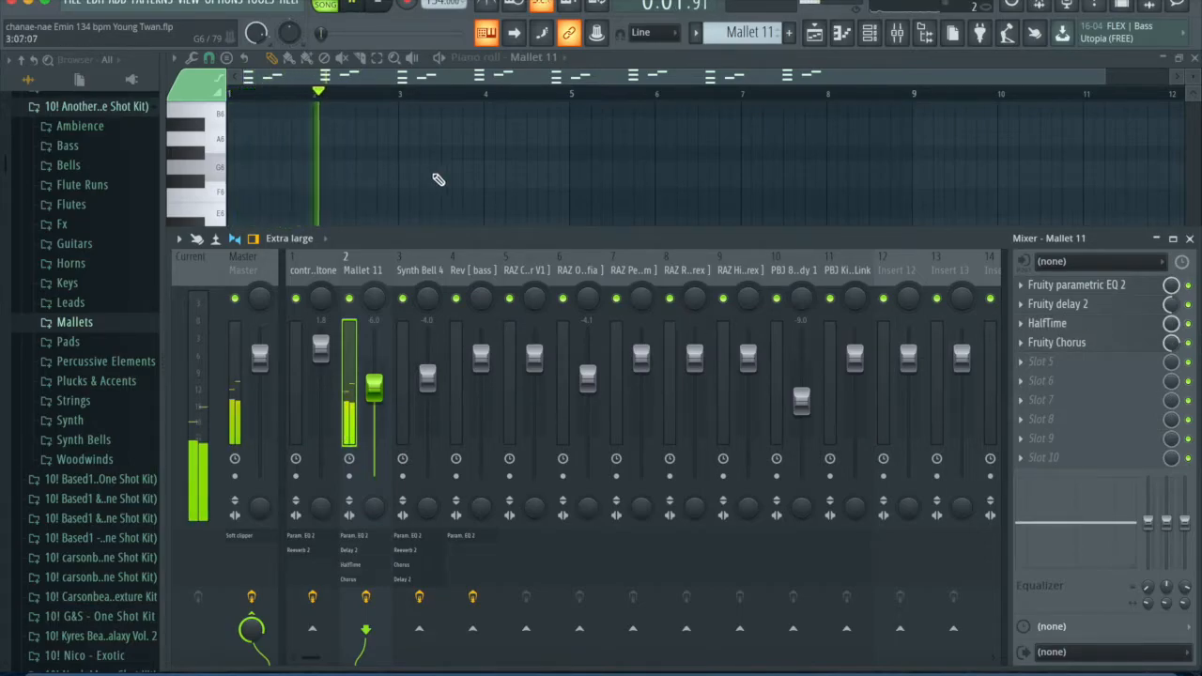
key(F9)
key(F5)
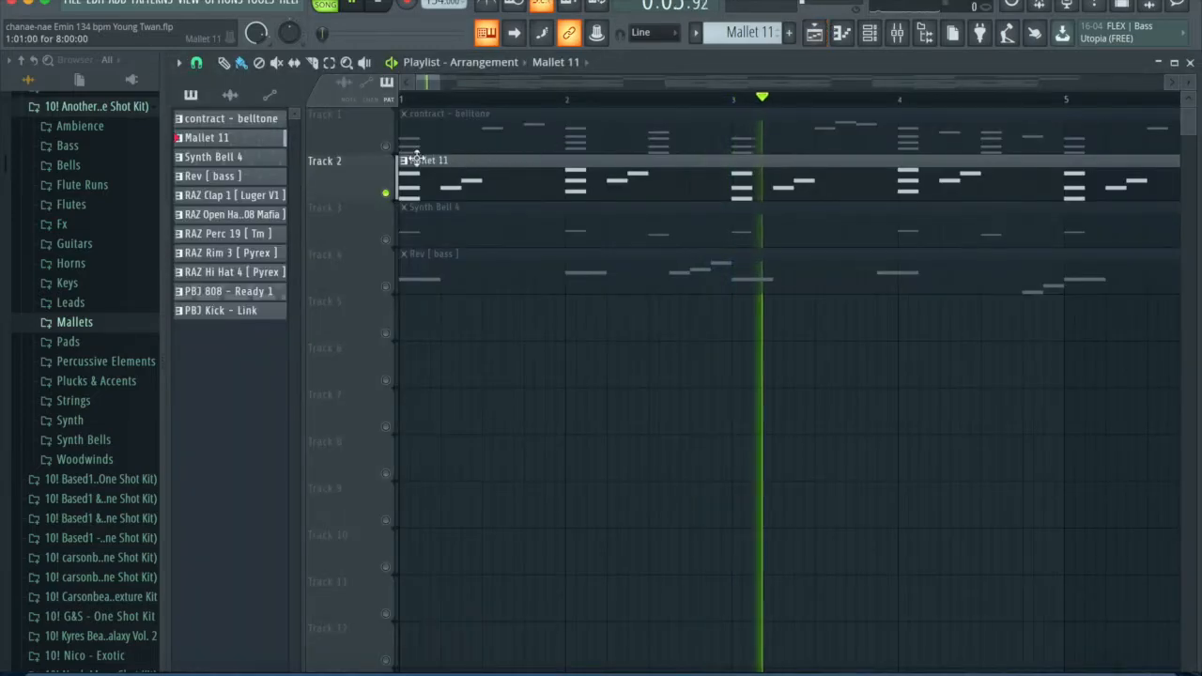
key(space)
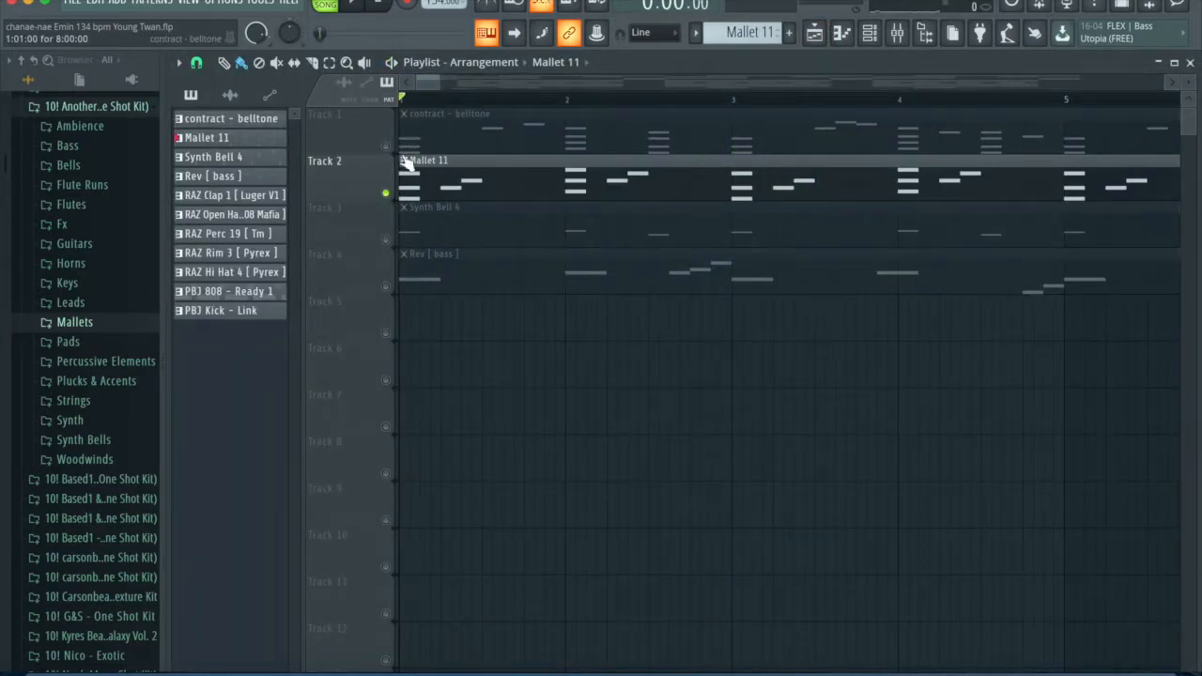
- Unmute Track 1 in the playlist and play the belltone together with Mallet 11
click(387, 145)
key(space)
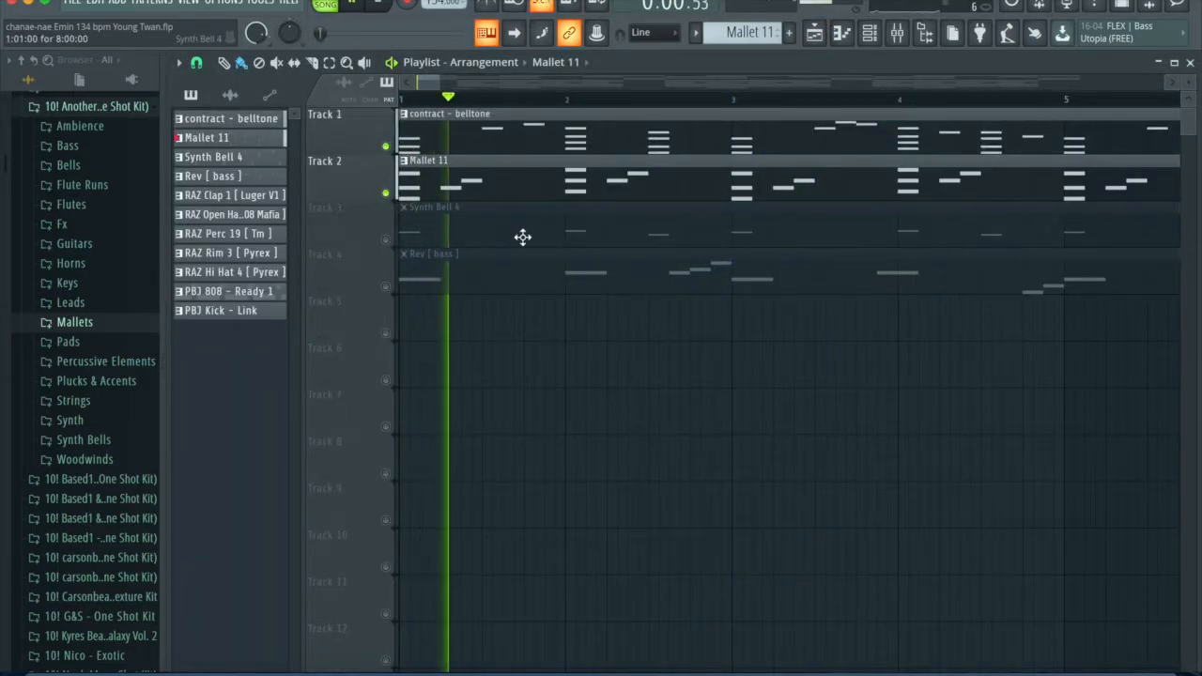
scroll(562, 247, down, 2)
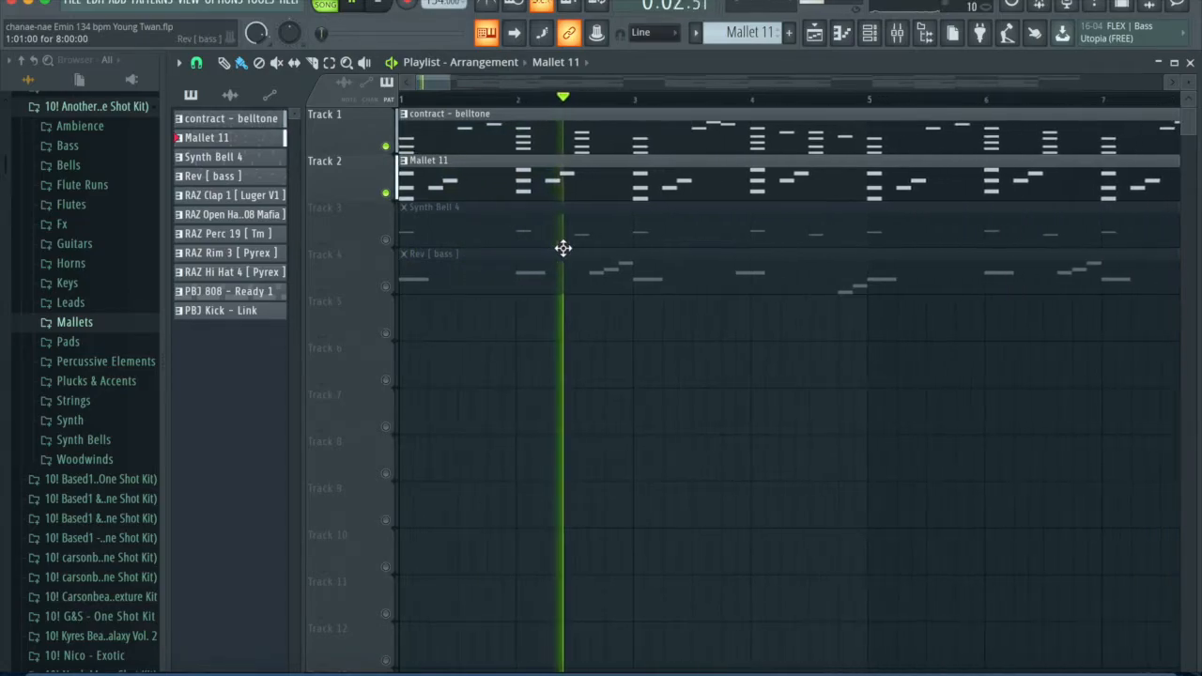
key(space)
scroll(448, 159, down, 3)
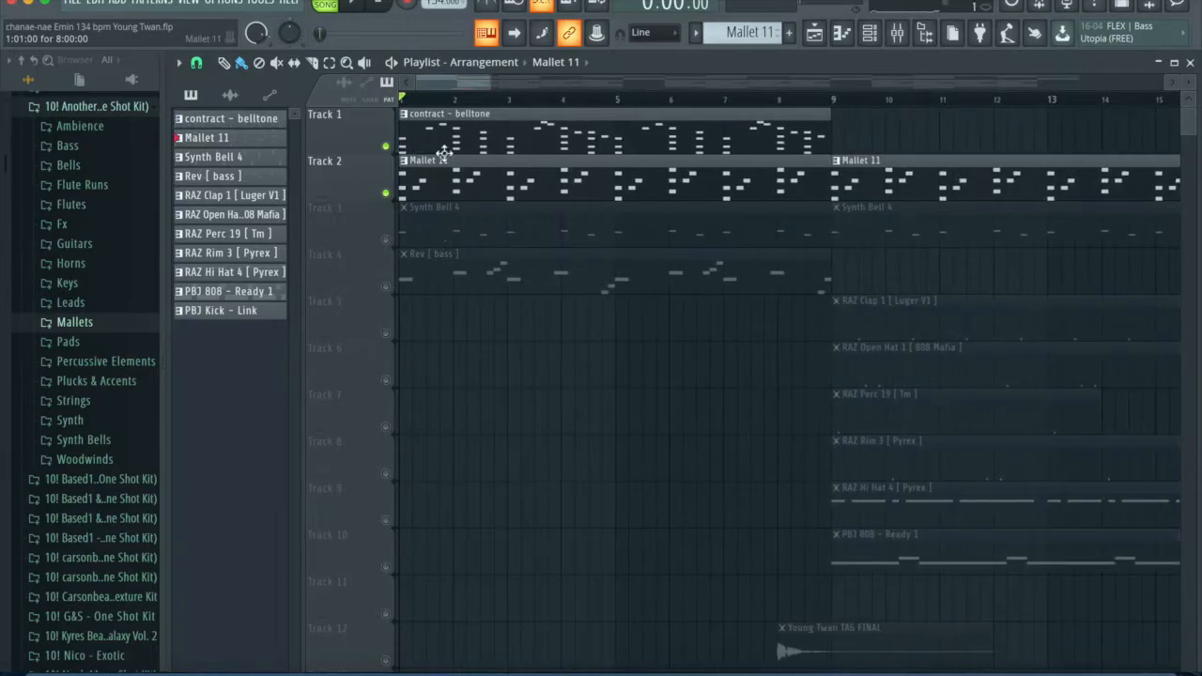
scroll(386, 202, up, 4)
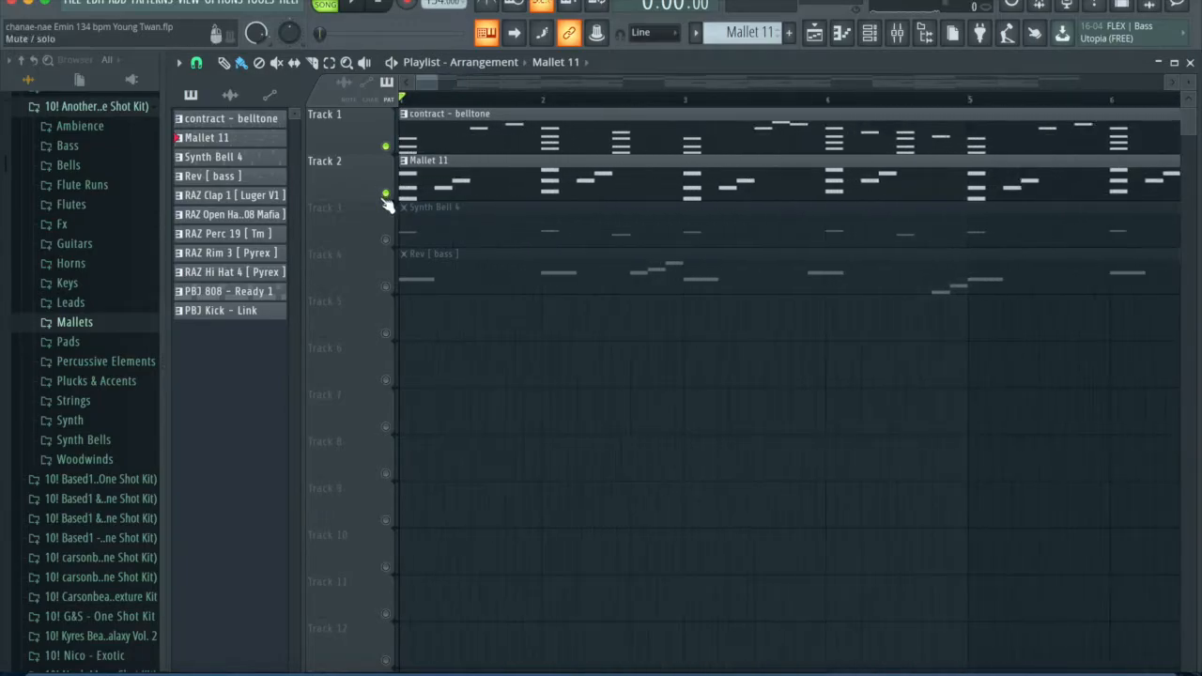
- Solo Track 3 with the Synth Bell 4 clip in the playlist and show the channel rack
click(386, 240)
right_click(386, 241)
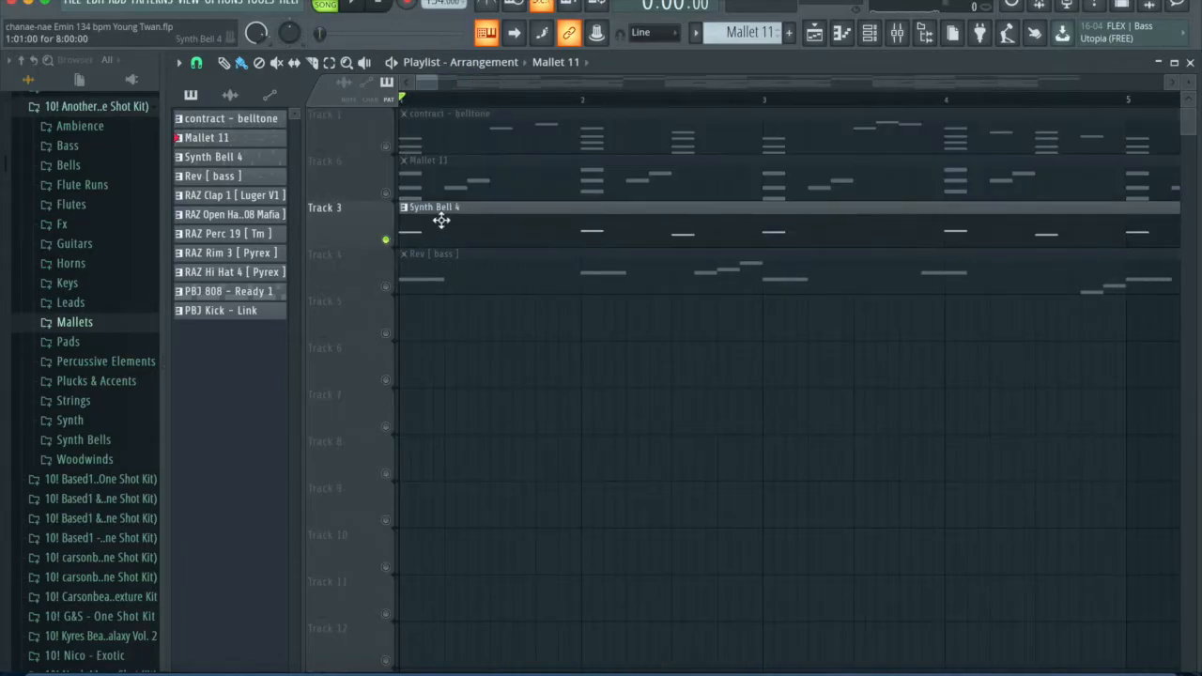
click(870, 33)
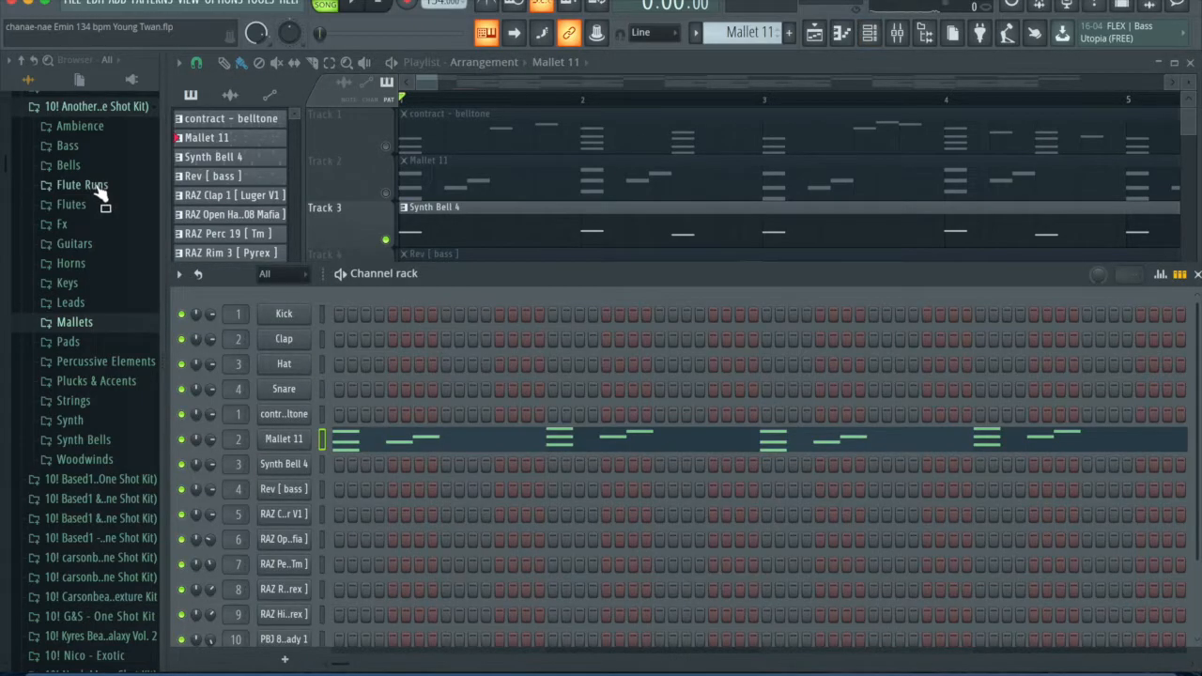
- Locate and preview the Synth Bell 4 source sample in the one shot kit's Synth Bells folder
scroll(107, 417, up, 5)
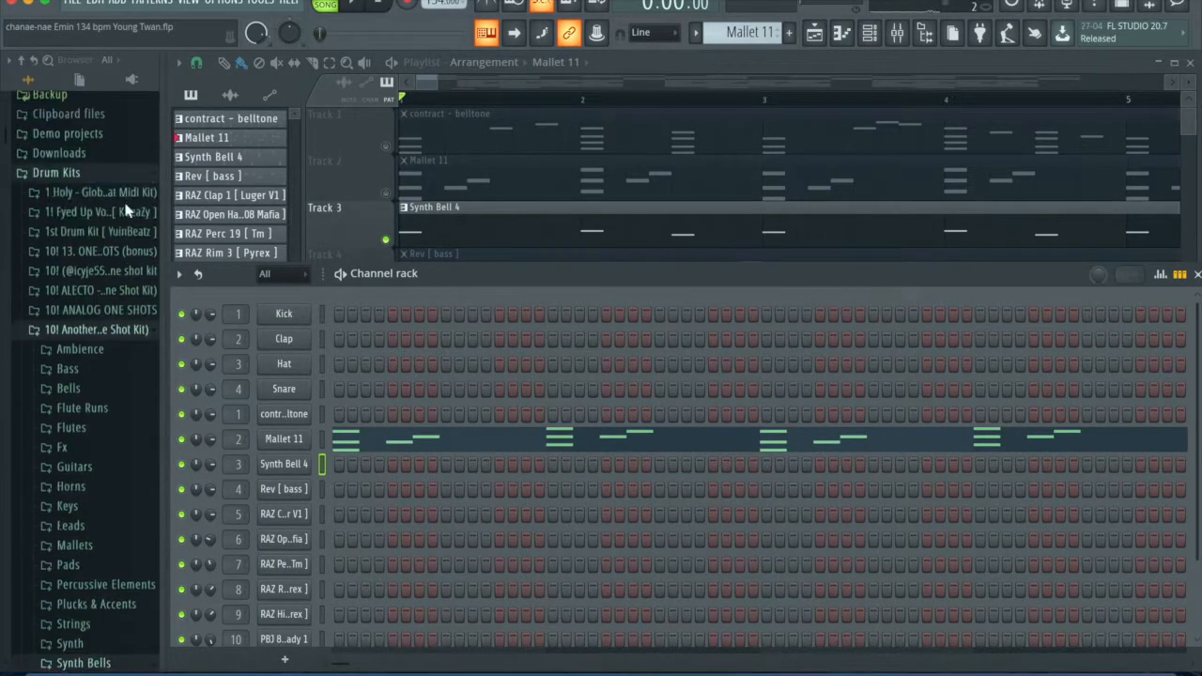
scroll(120, 490, down, 3)
scroll(118, 493, down, 4)
click(102, 397)
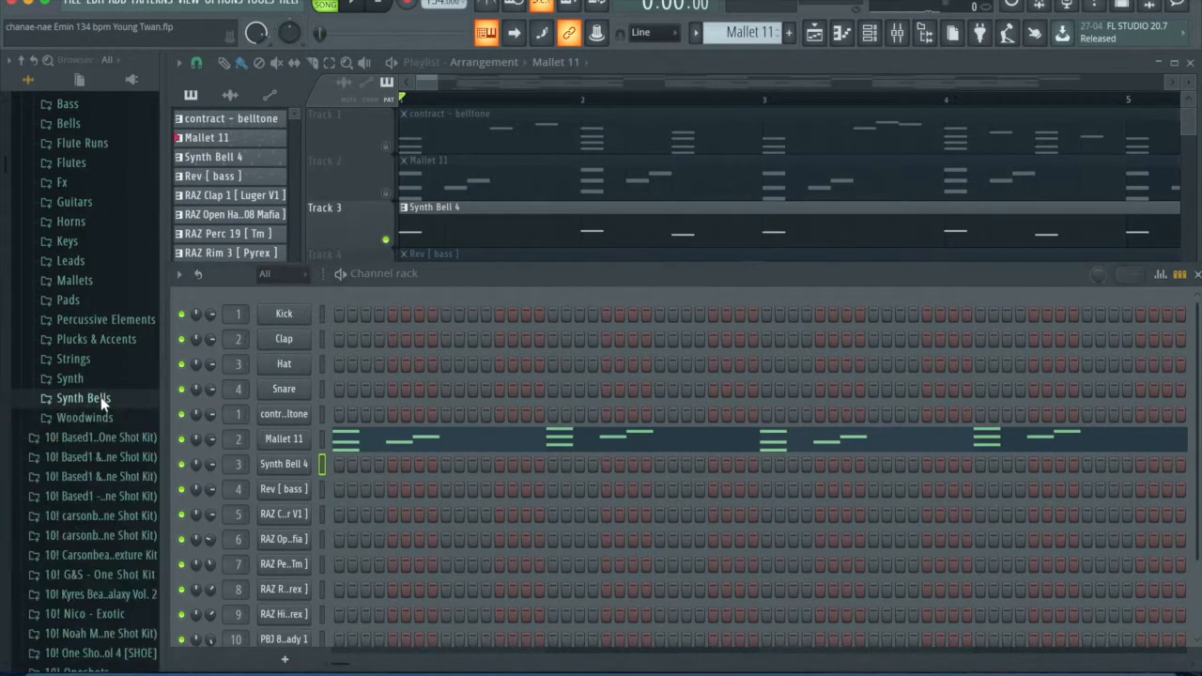
click(102, 398)
scroll(108, 425, down, 4)
click(105, 319)
- Switch to the Synth Bell 4 pattern, view its notes in the piano roll and play the melody
drag(388, 277, 409, 296)
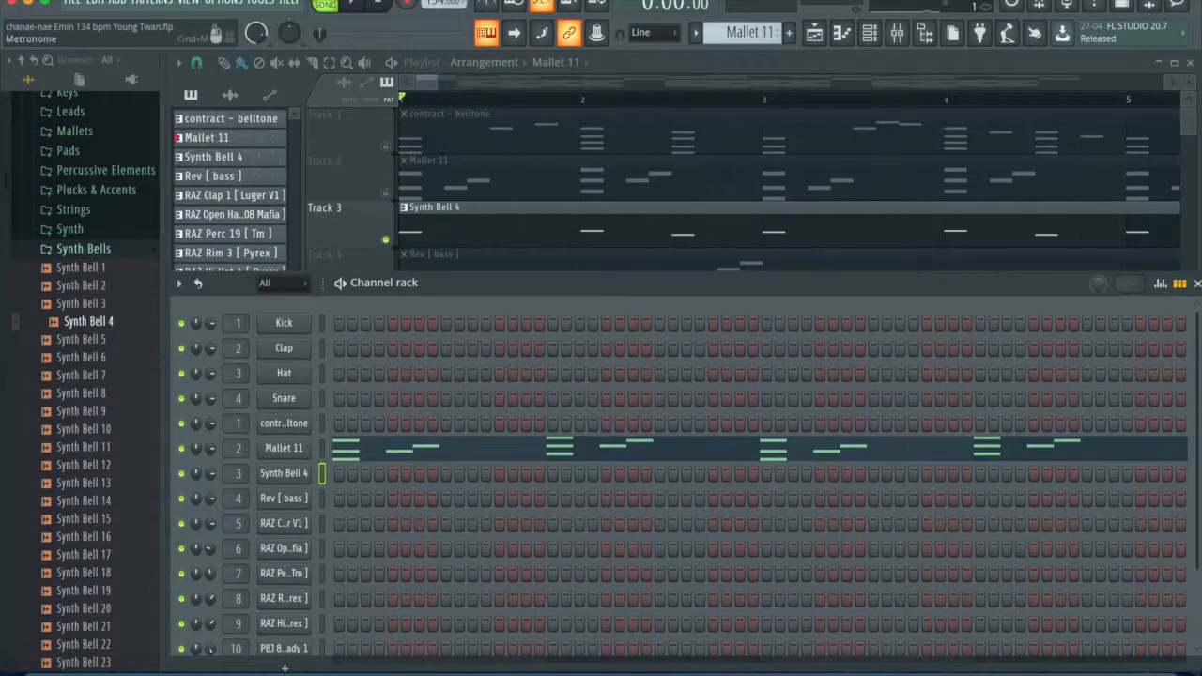
scroll(757, 36, down, 1)
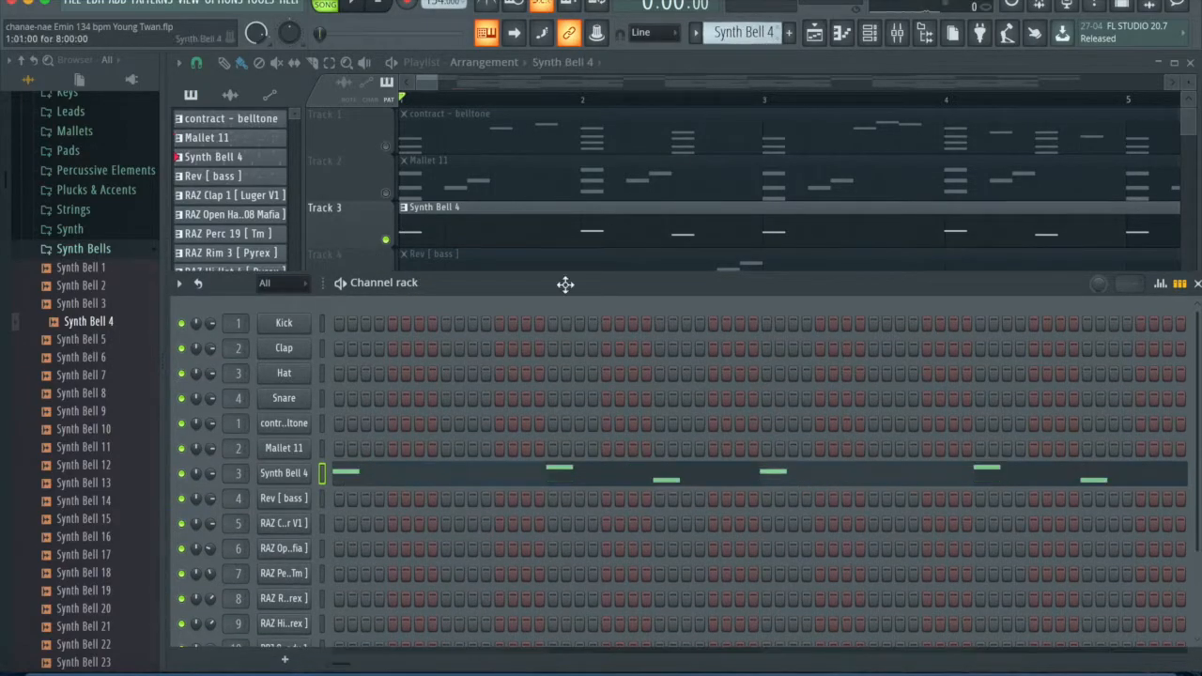
click(492, 474)
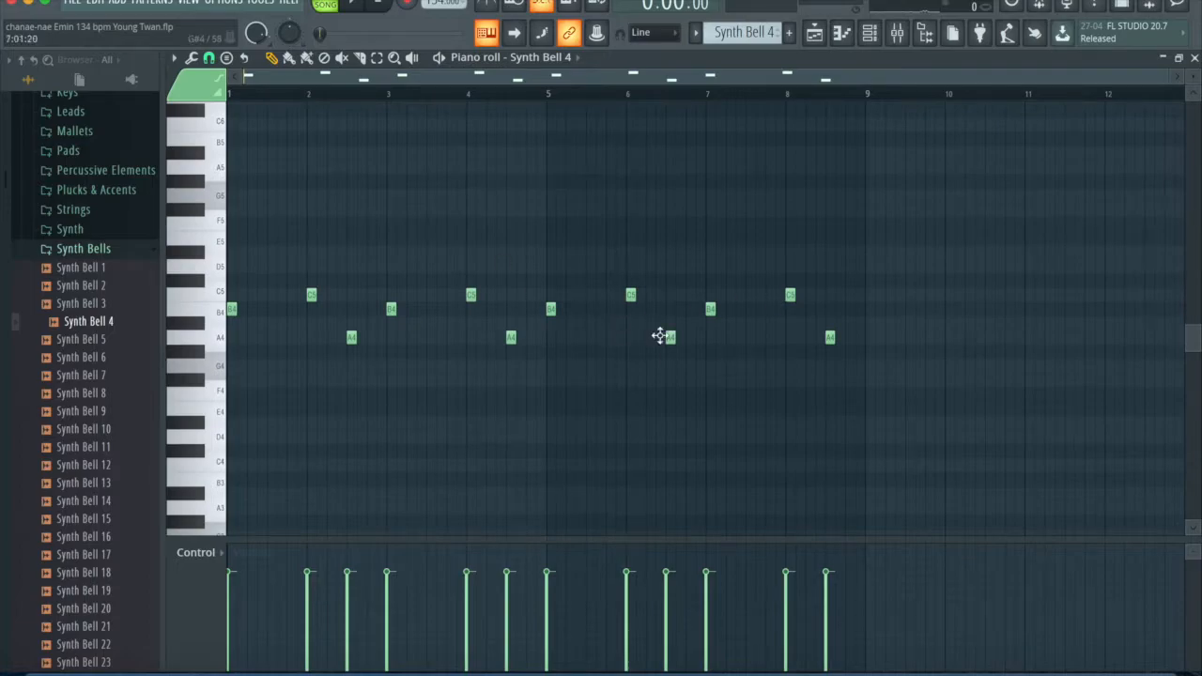
key(space)
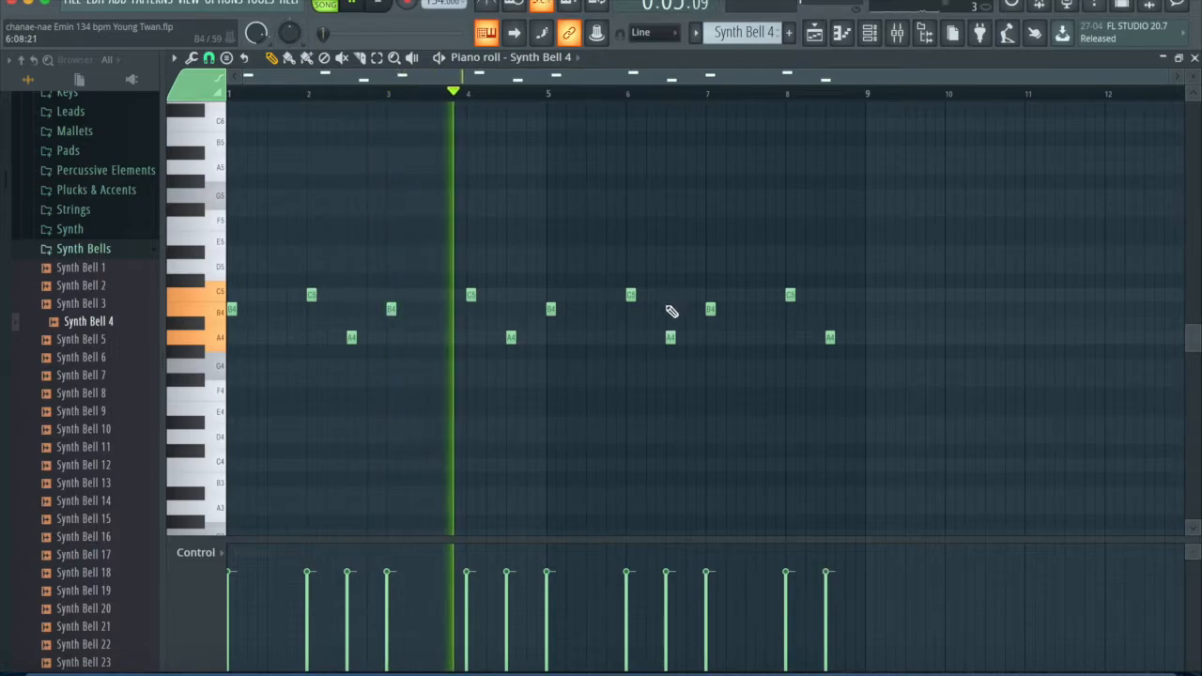
key(space)
- Play the Synth Bell 4 melody with all four effects on its mixer insert bypassed
click(893, 43)
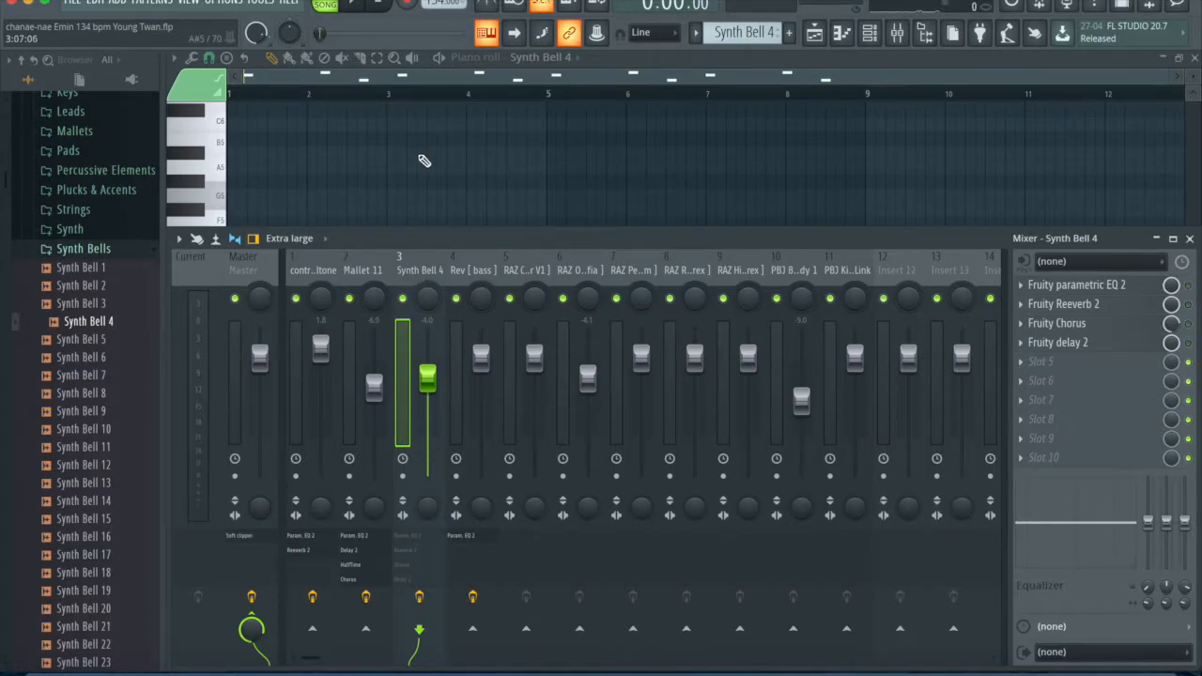
key(F9)
key(space)
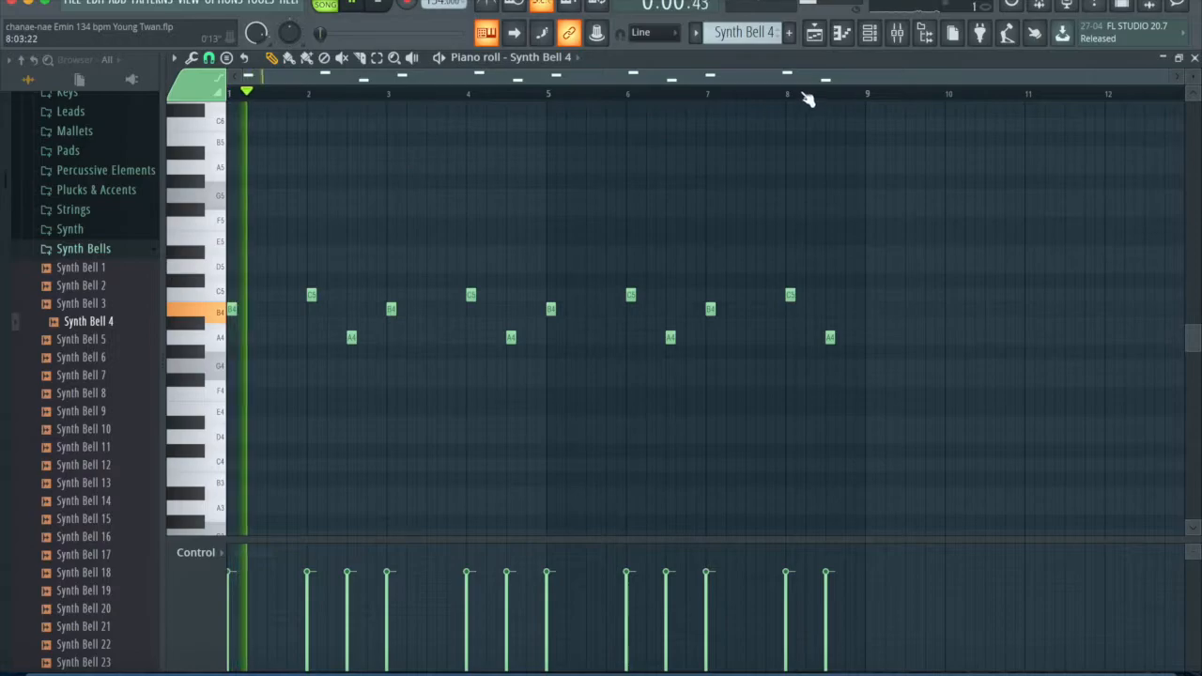
click(898, 39)
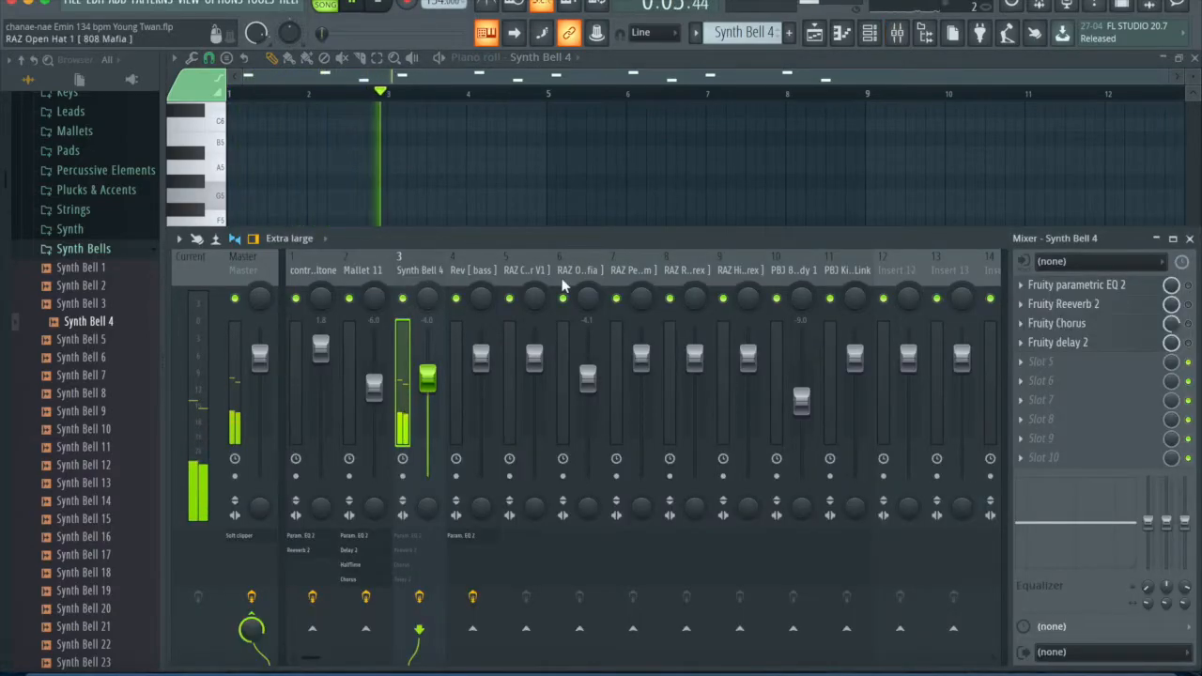
key(space)
- Enable Fruity parametric EQ 2 on the Synth Bell 4 insert and play the melody while examining its curve
click(1152, 285)
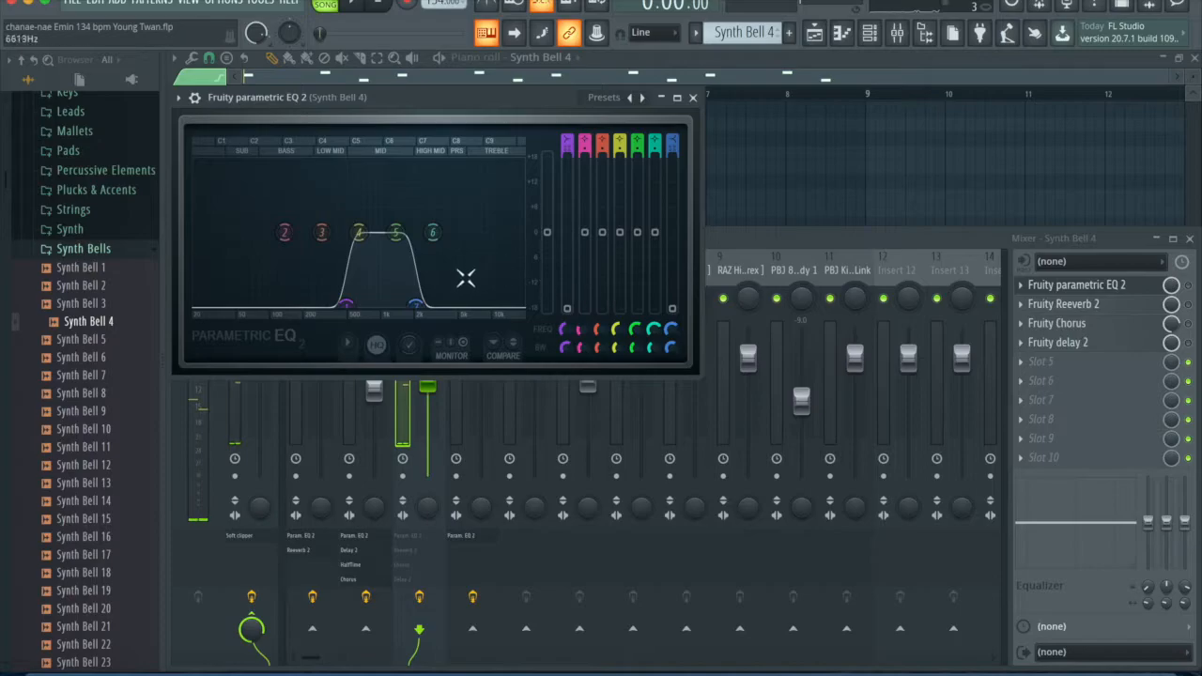
click(991, 280)
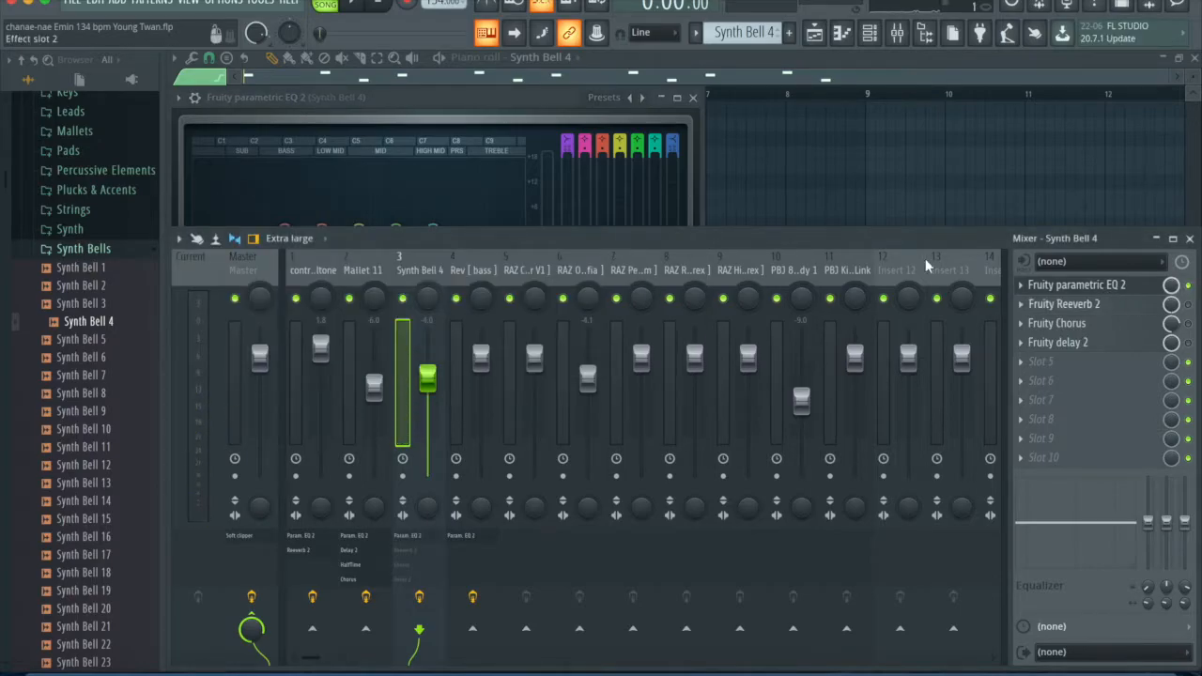
click(452, 110)
key(space)
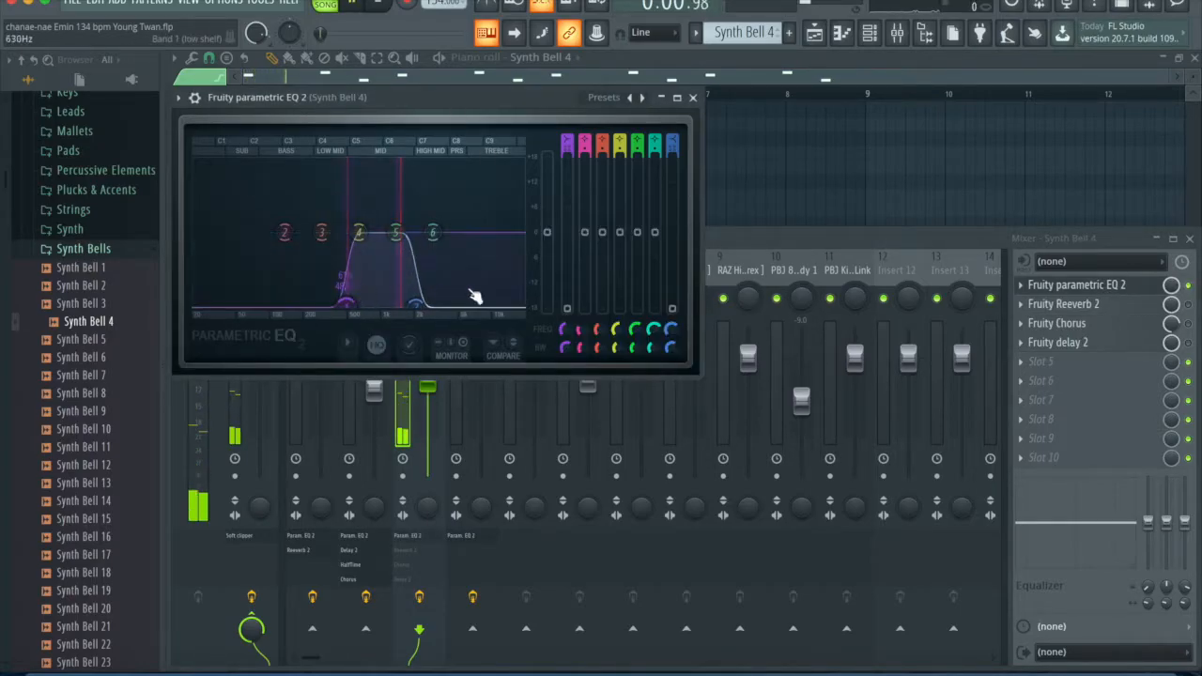
- Enable Fruity Reeverb 2 on the Synth Bell 4 insert and look over its settings during playback
click(693, 96)
click(1080, 303)
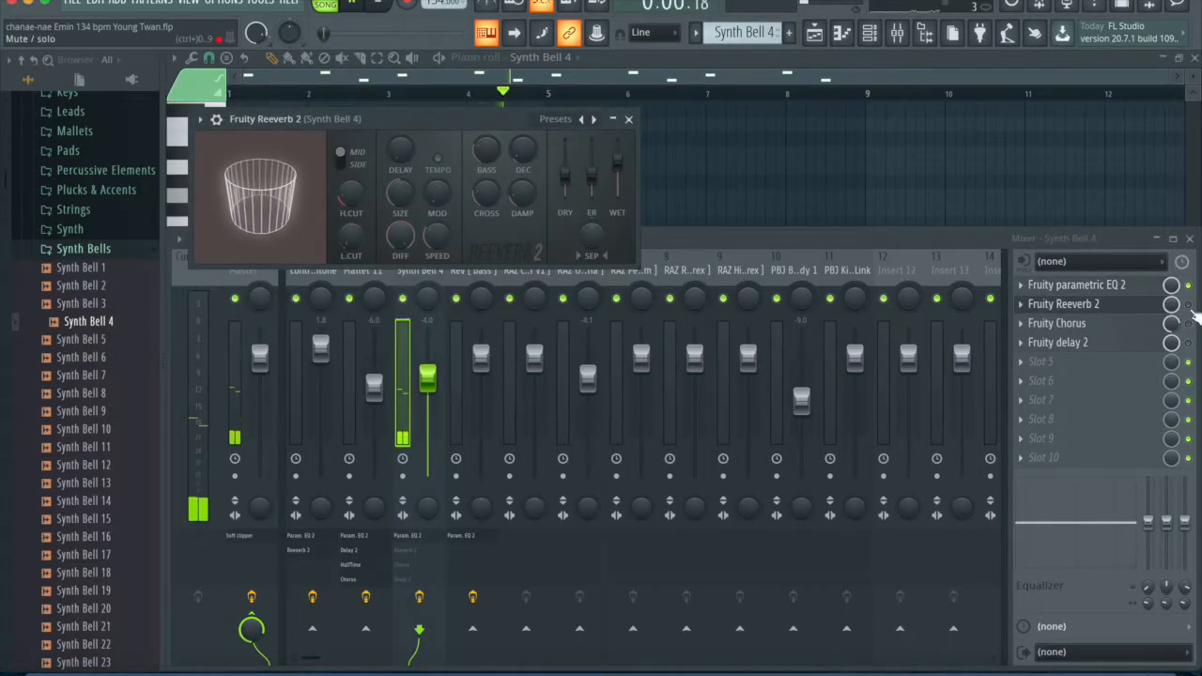
drag(484, 116, 513, 119)
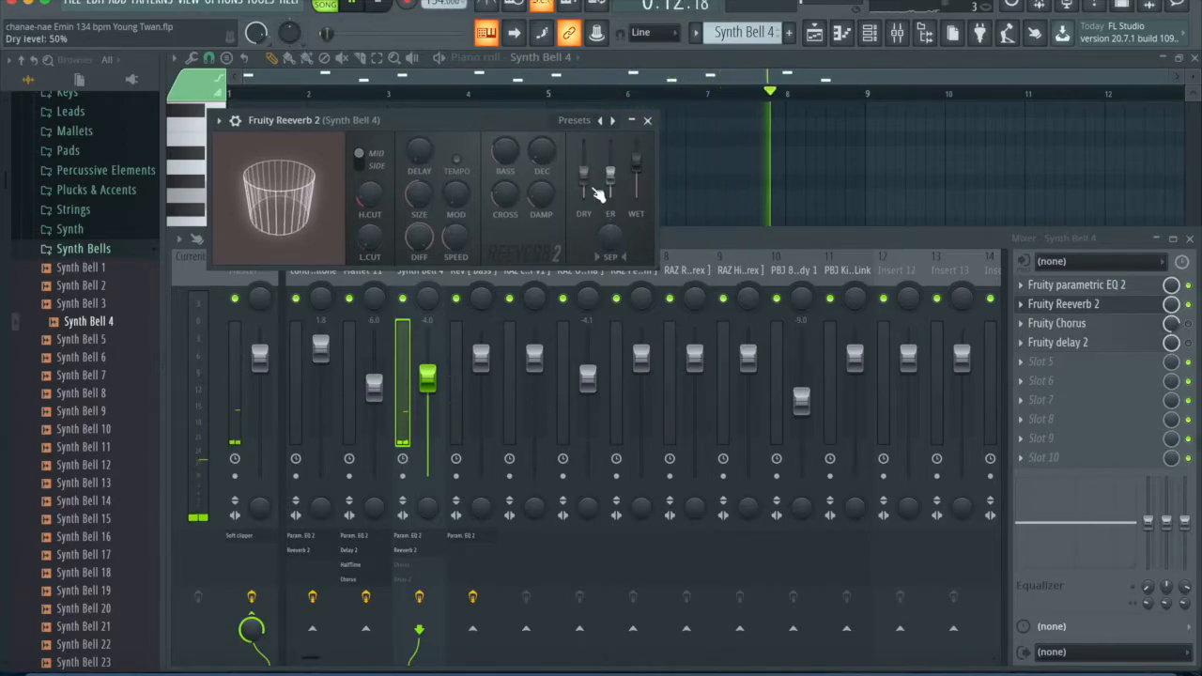
click(647, 122)
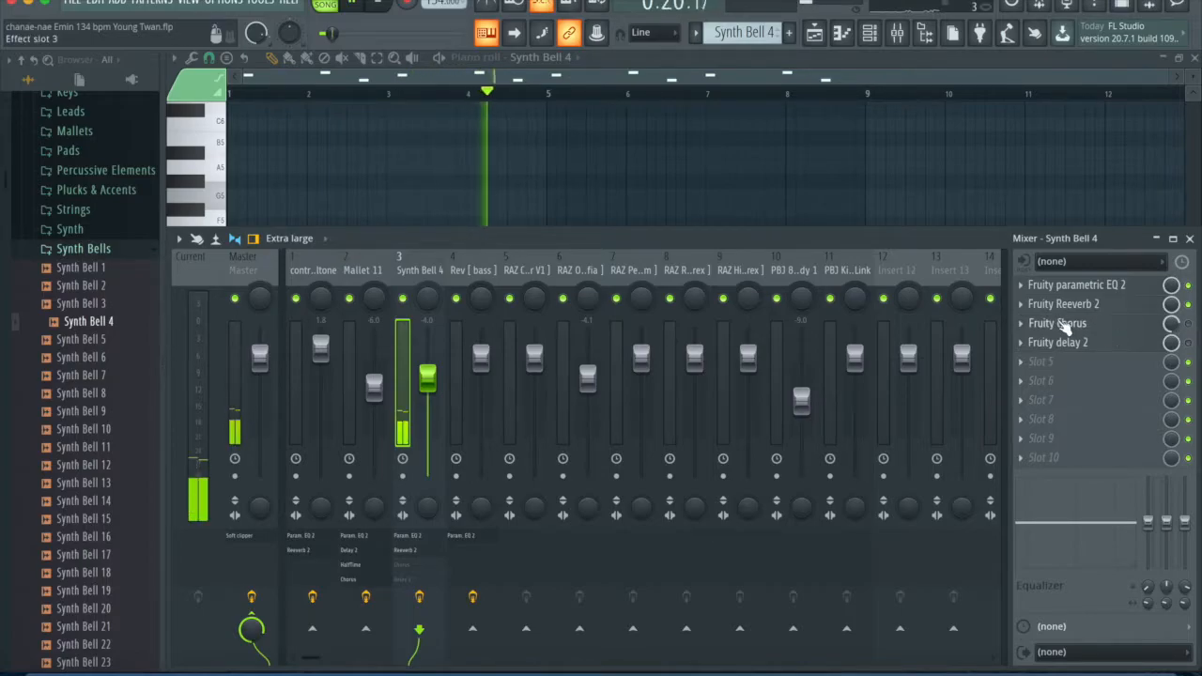
- Enable Fruity Chorus and Fruity delay 2 on the Synth Bell 4 insert, looking over each one's settings
click(1116, 328)
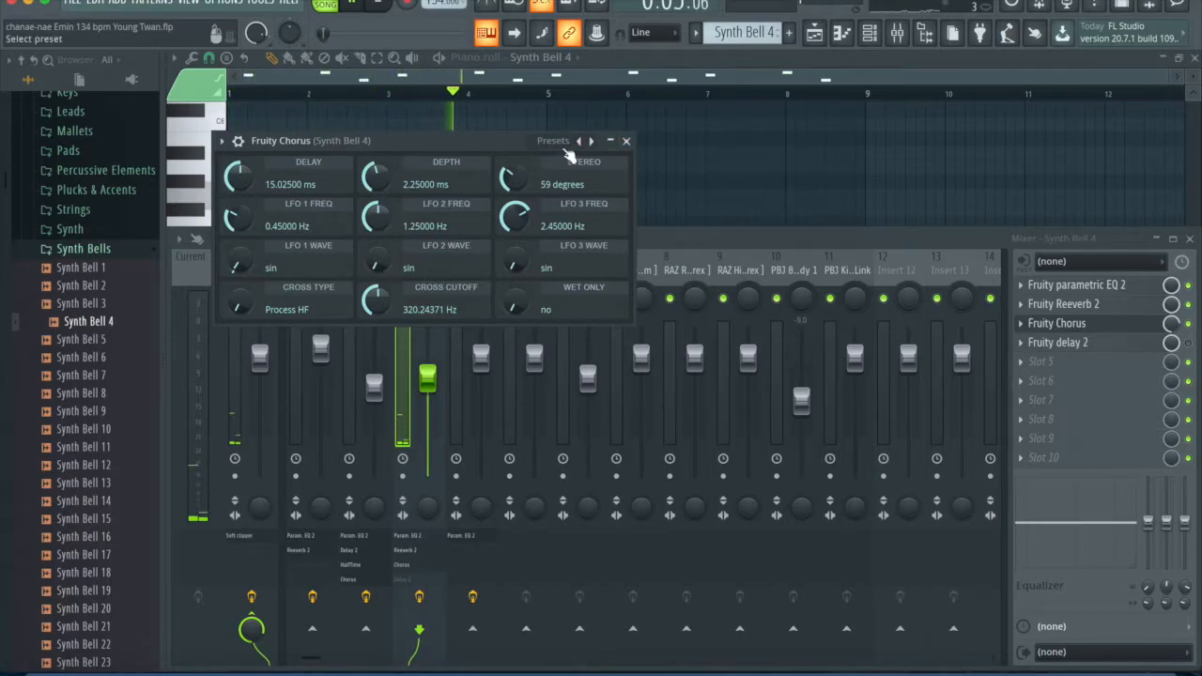
key(space)
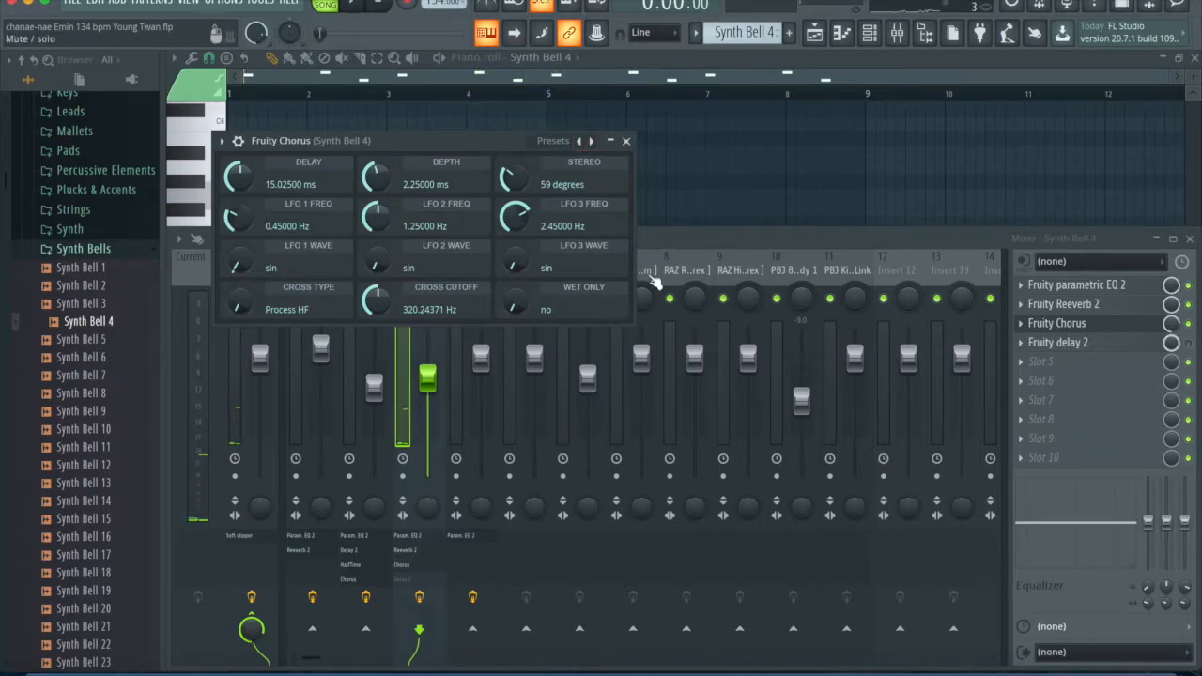
click(627, 141)
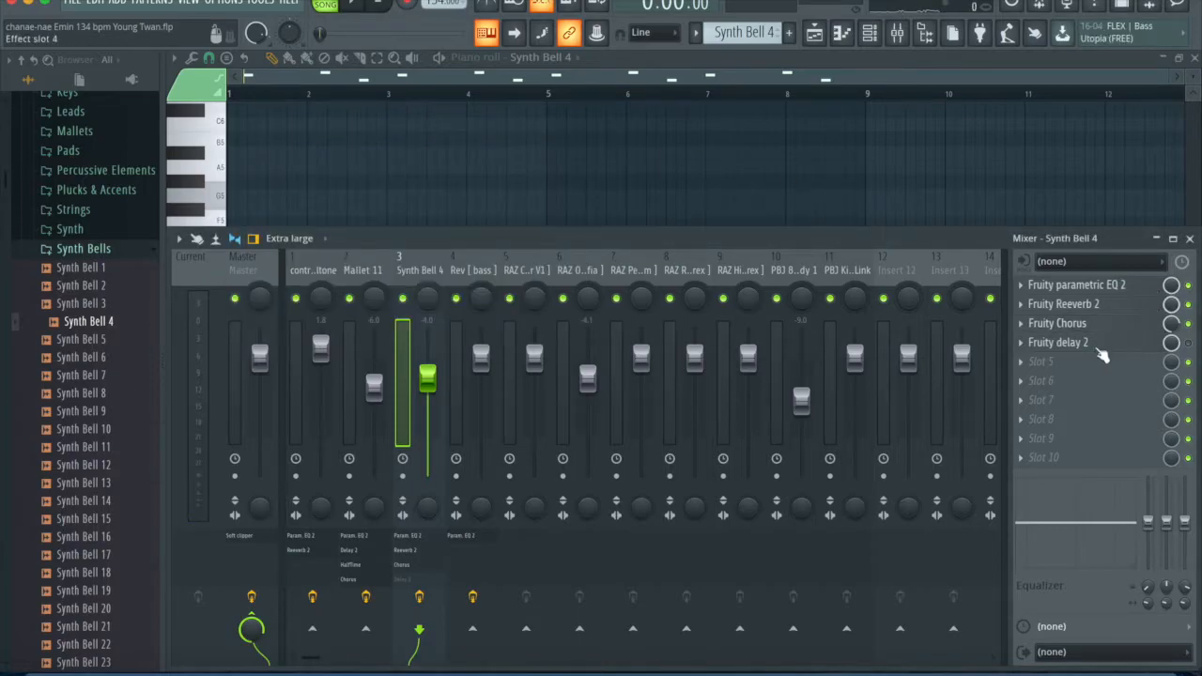
click(1058, 342)
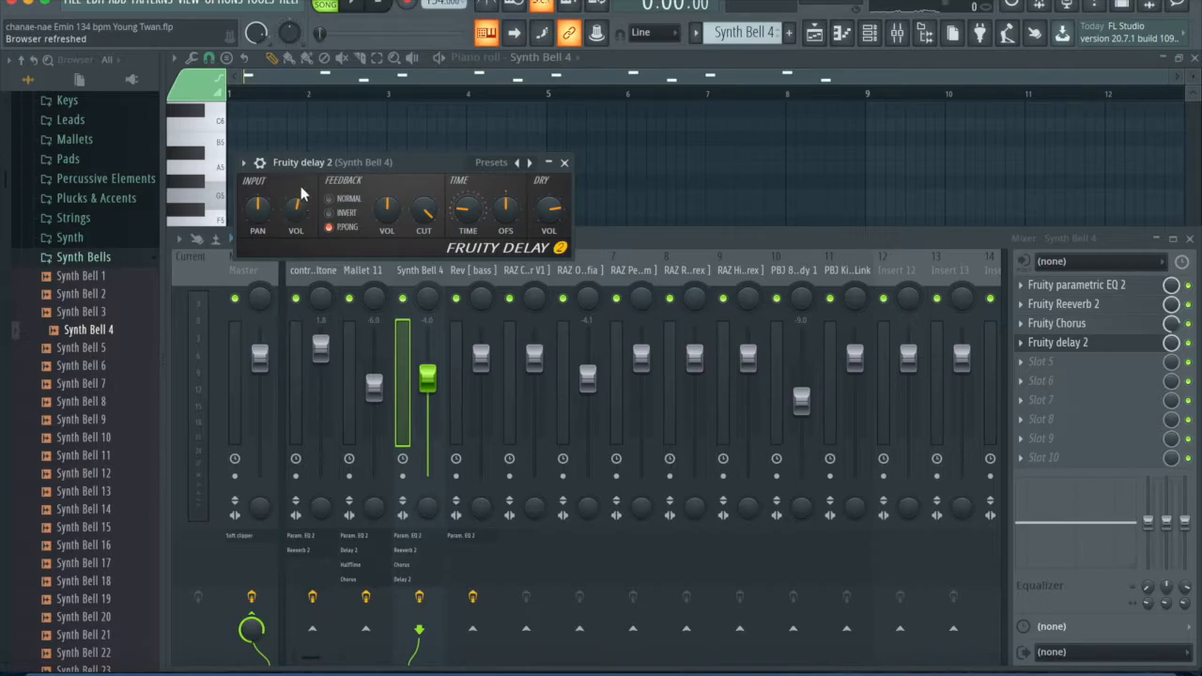
click(564, 163)
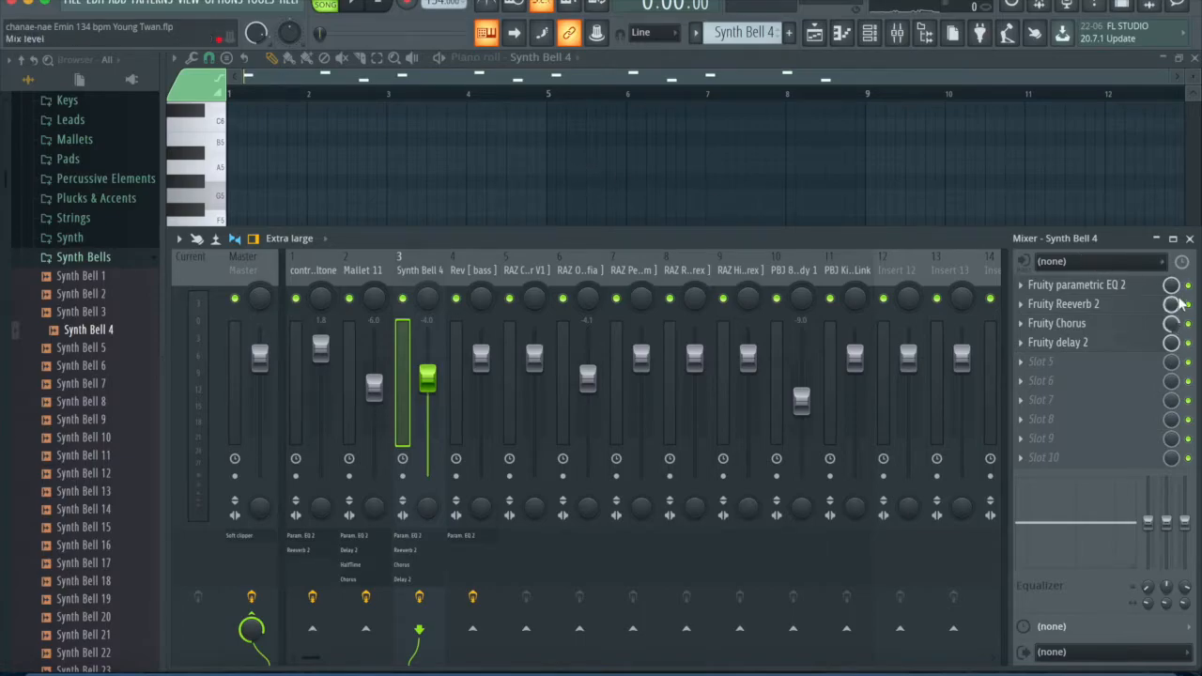
- Compare the Synth Bell 4 melody with all four effects bypassed and enabled, and return to the playlist
key(space)
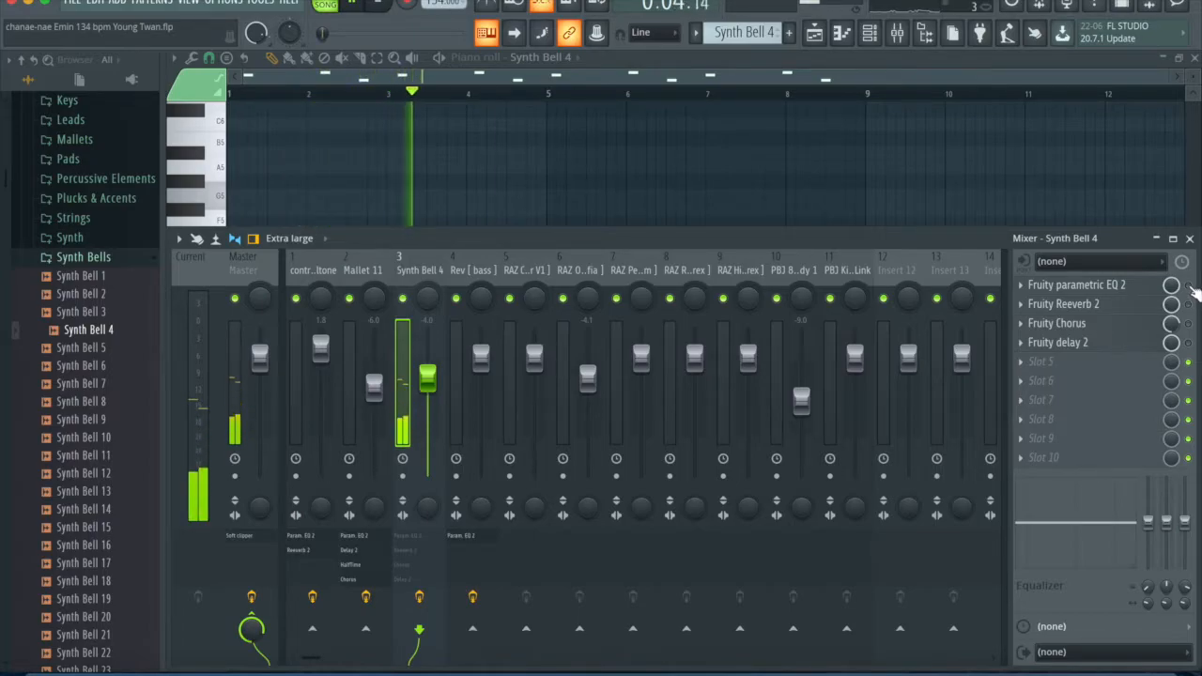
key(space)
key(space)
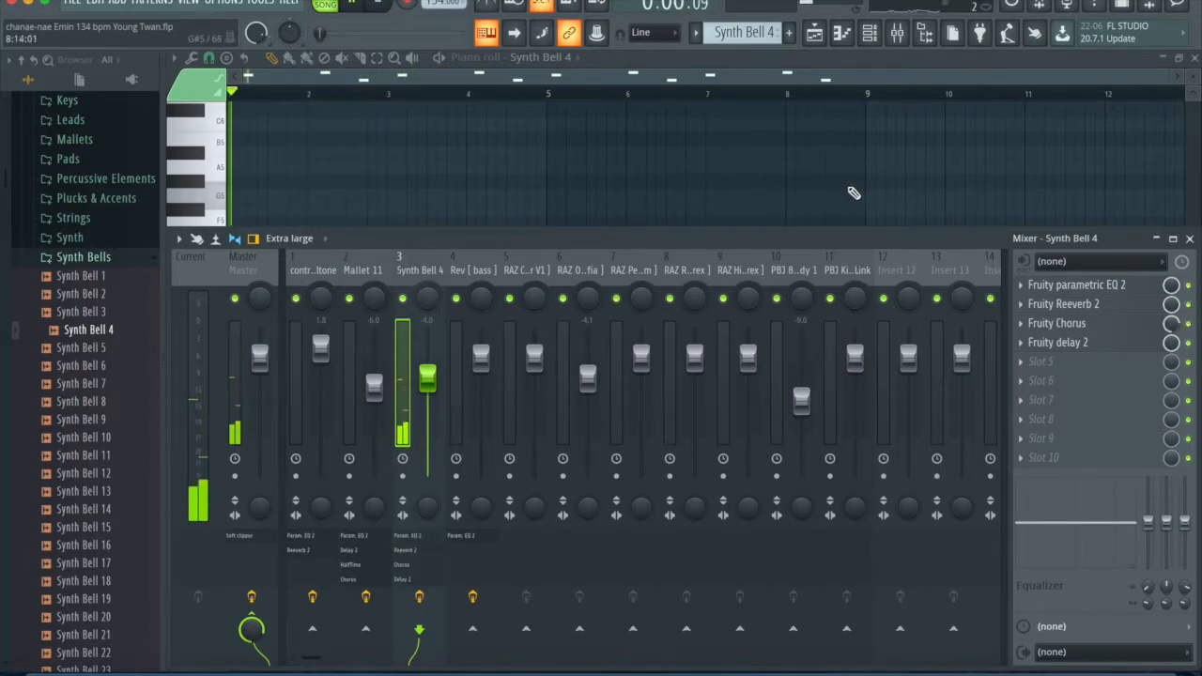
key(F9)
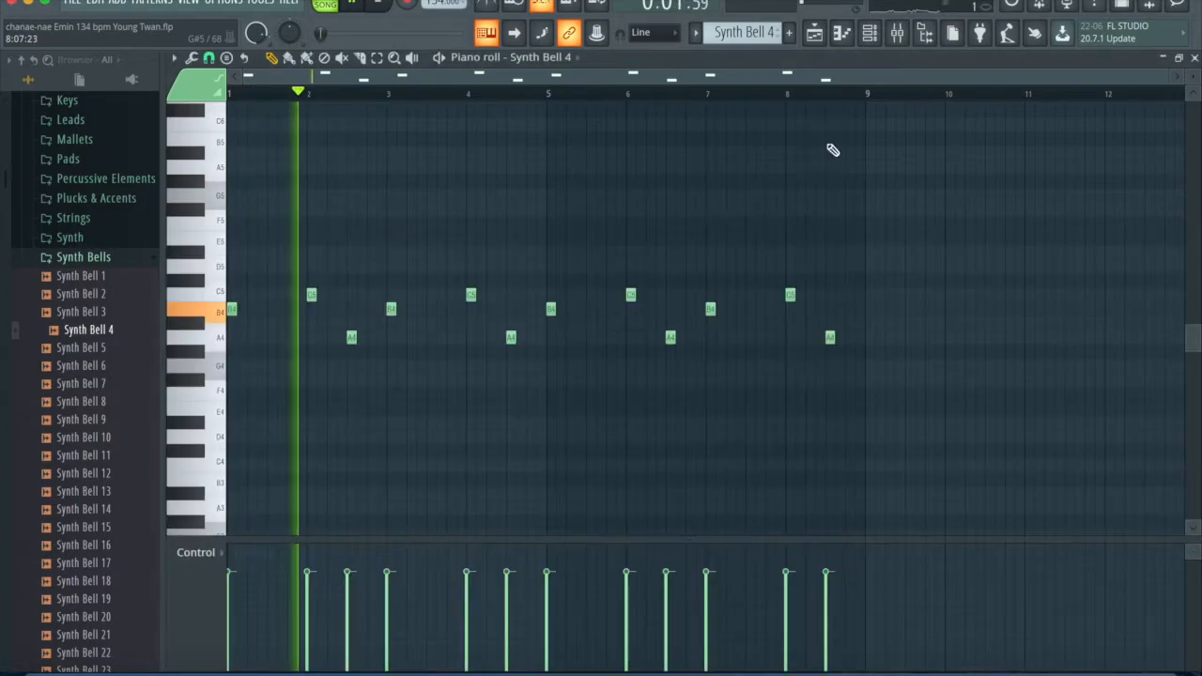
click(841, 36)
key(space)
- Unmute Tracks 2 and 1 in the playlist and play the belltone, Mallet 11 and Synth Bell 4 together
click(386, 193)
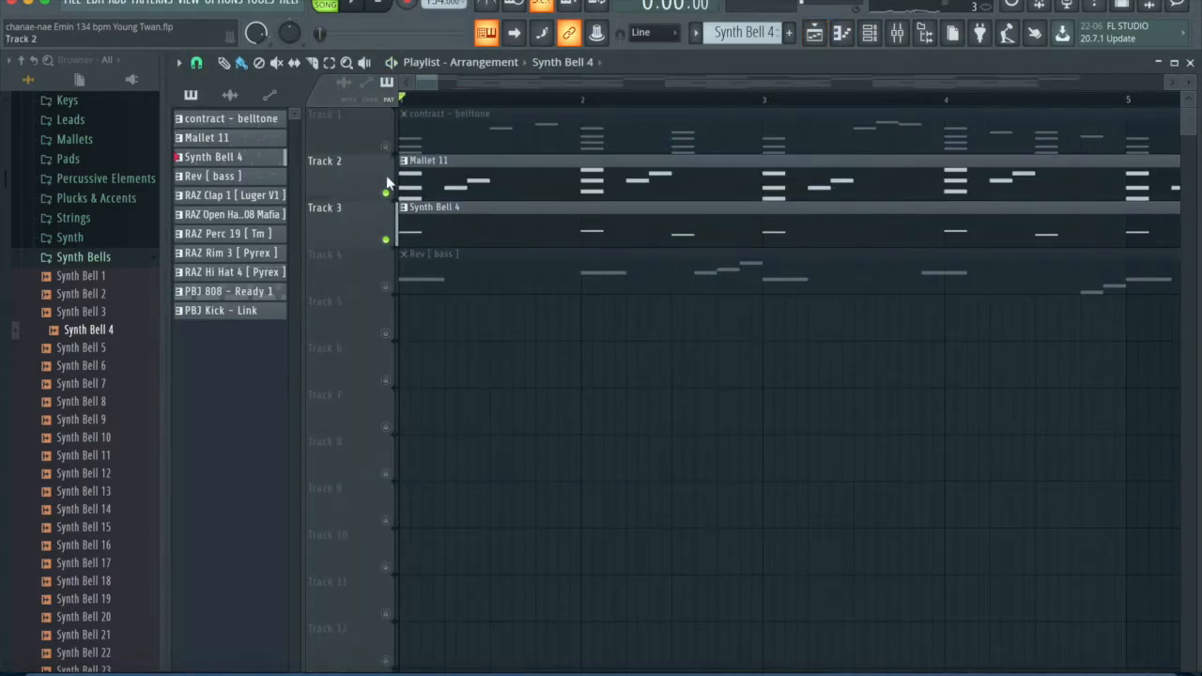
click(385, 146)
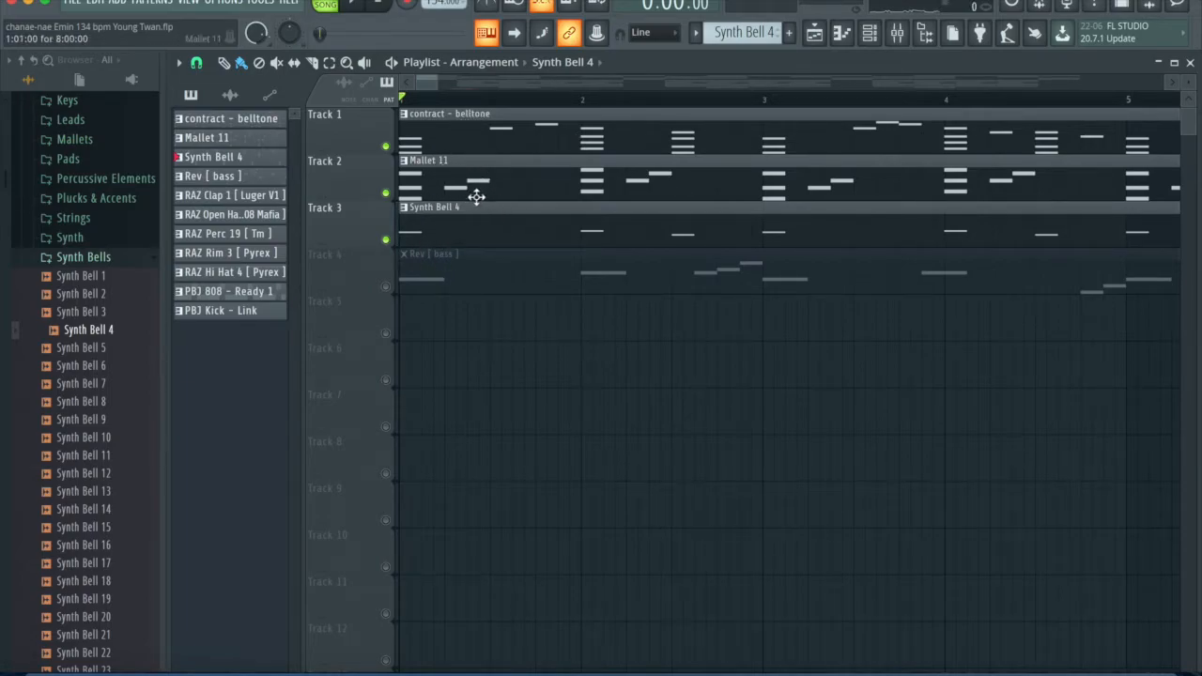
key(space)
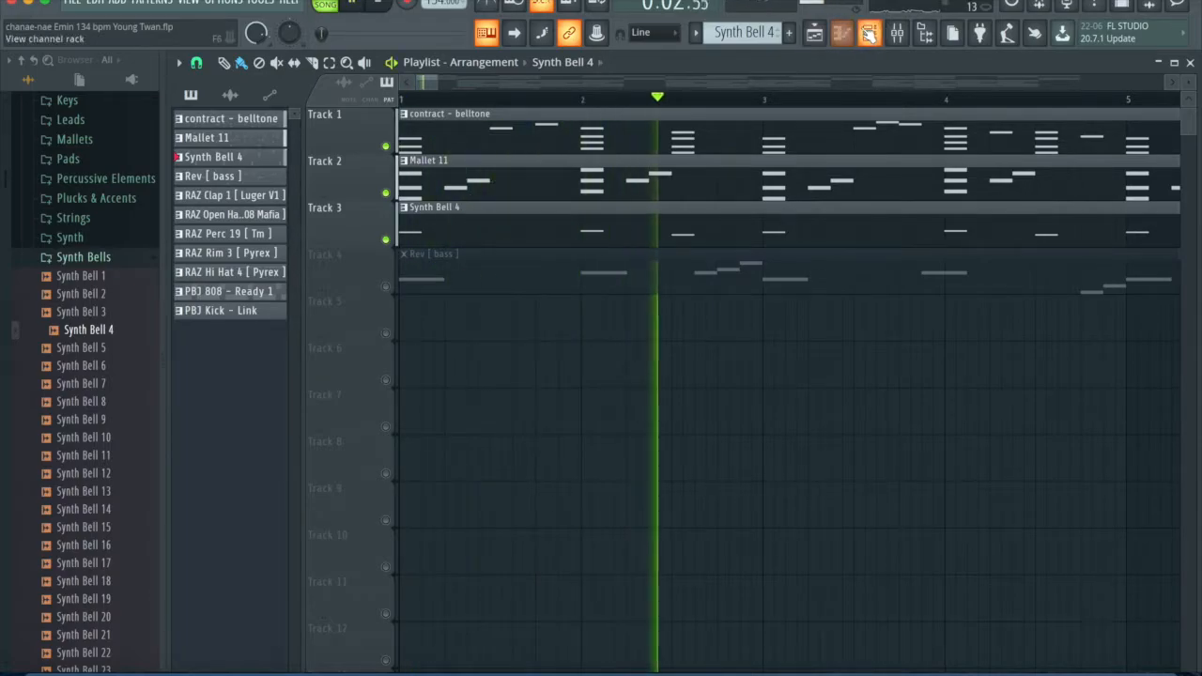
- Show the channel rack and look for the Rev [ bass ] source sample in the current one shot kit's Bass folder
key(F6)
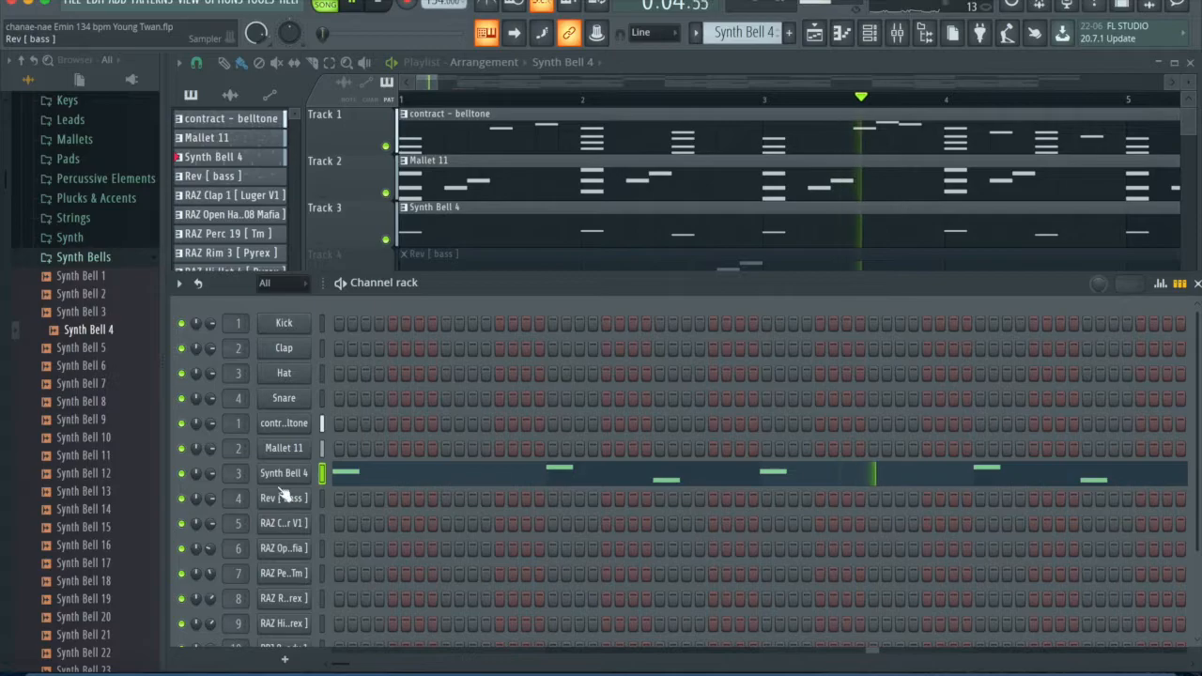
scroll(94, 179, up, 5)
scroll(99, 215, up, 2)
click(107, 199)
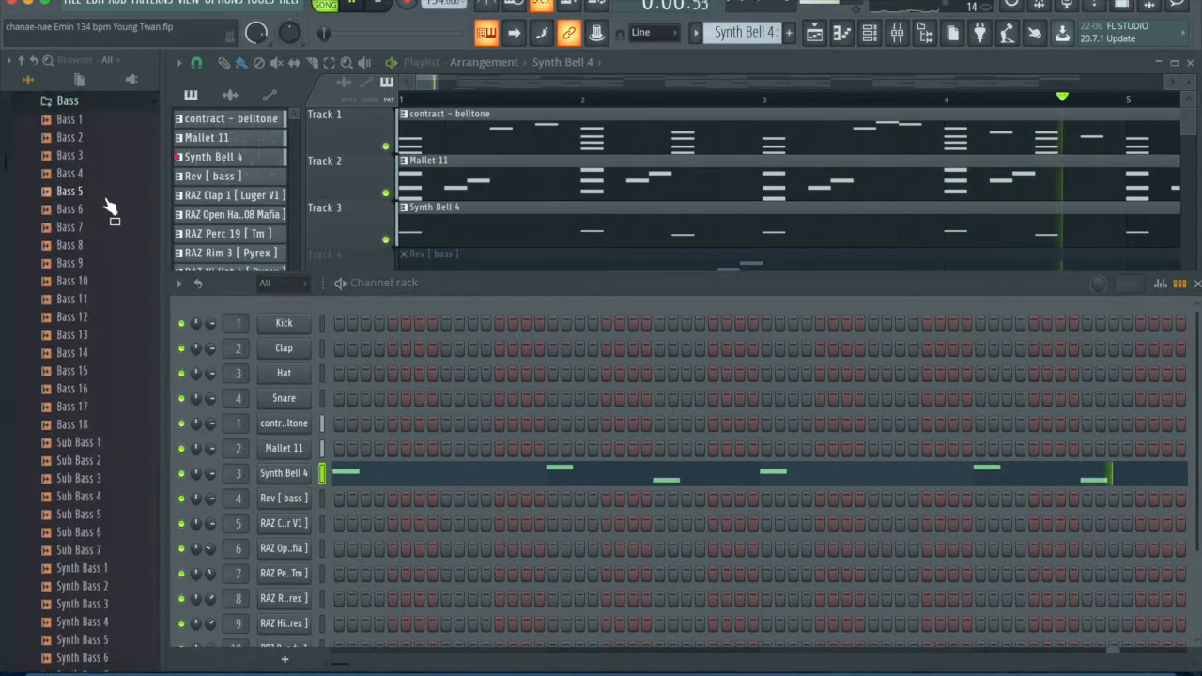
scroll(117, 160, up, 3)
click(113, 209)
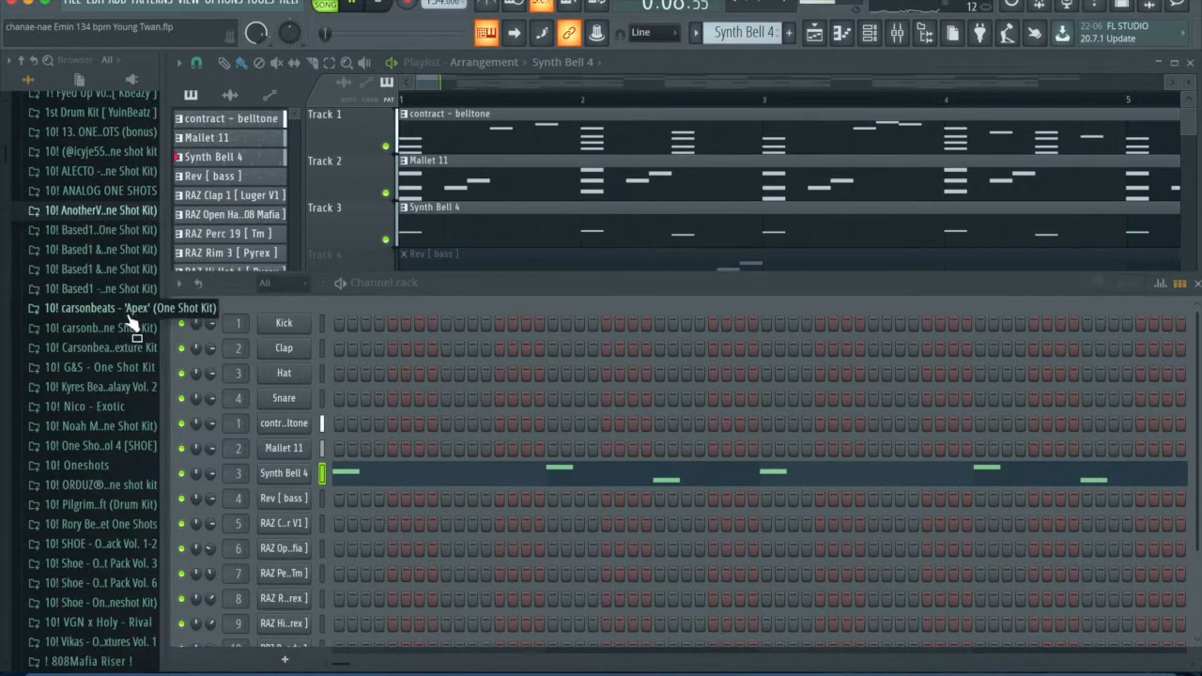
- Look for the Rev [ bass ] source sample in the bass folder of the first Based1 one shot kit
click(121, 236)
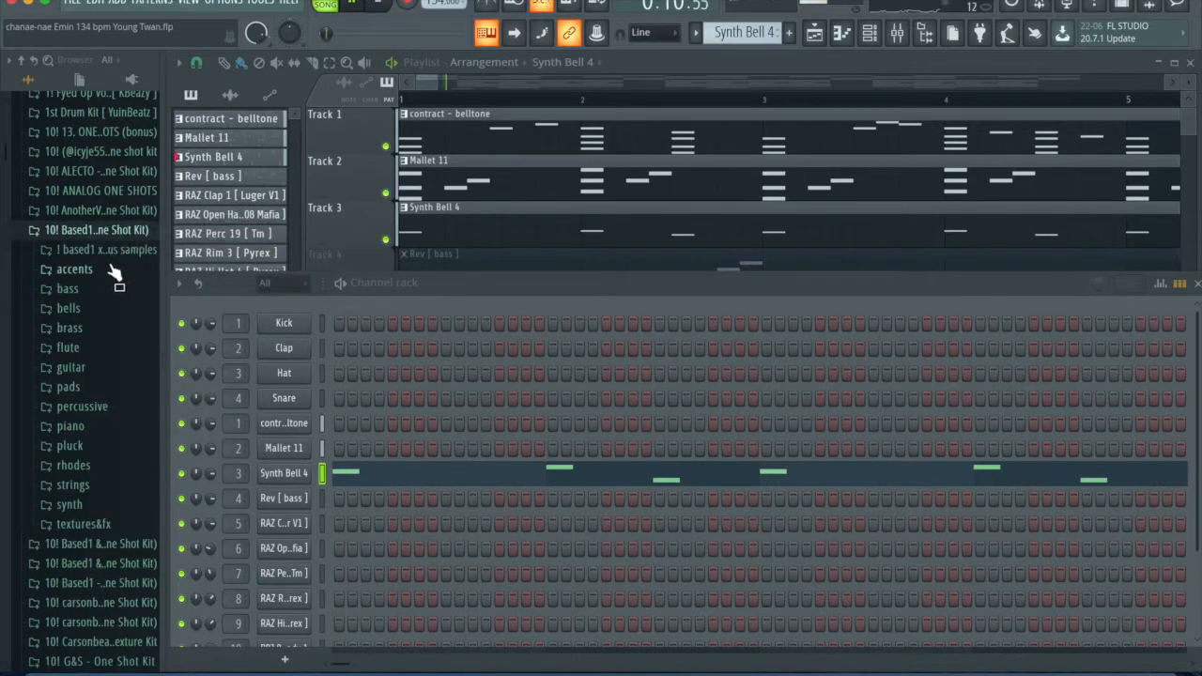
click(109, 295)
scroll(103, 217, up, 5)
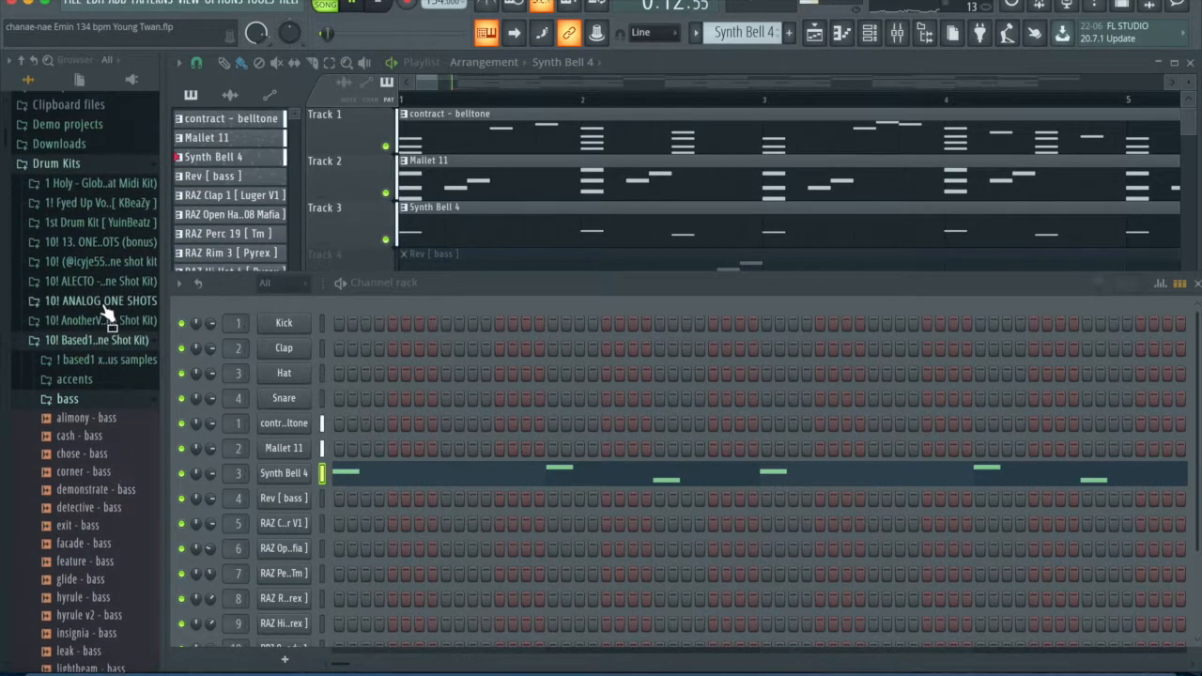
click(77, 340)
- Check the ALECTO one shot kit's Melodic One Shots & FX and One Note Samples folders, including Bass, for the Rev [ bass ] sample
click(135, 282)
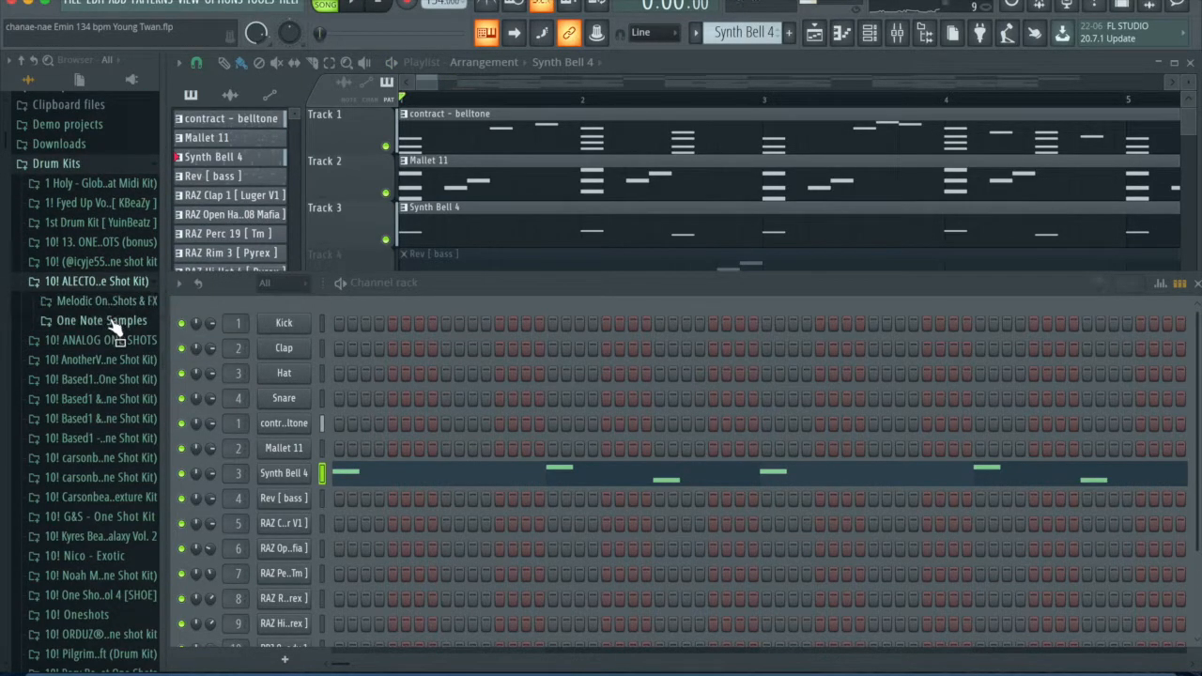
click(107, 301)
click(96, 99)
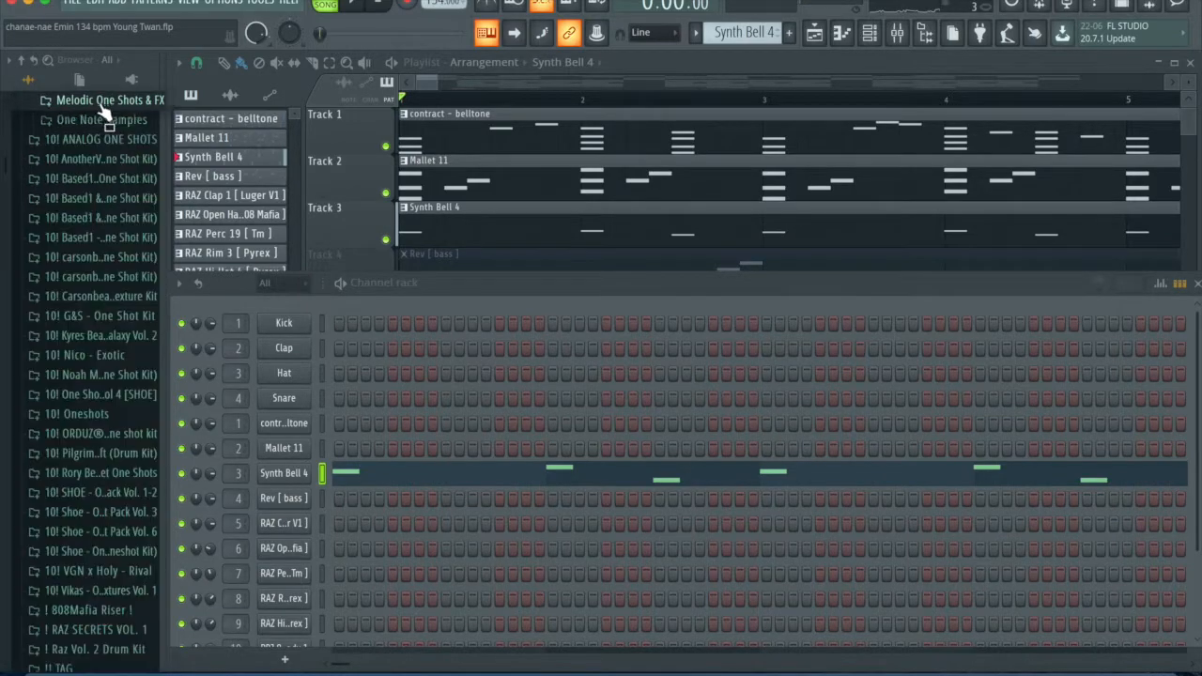
click(102, 121)
click(104, 141)
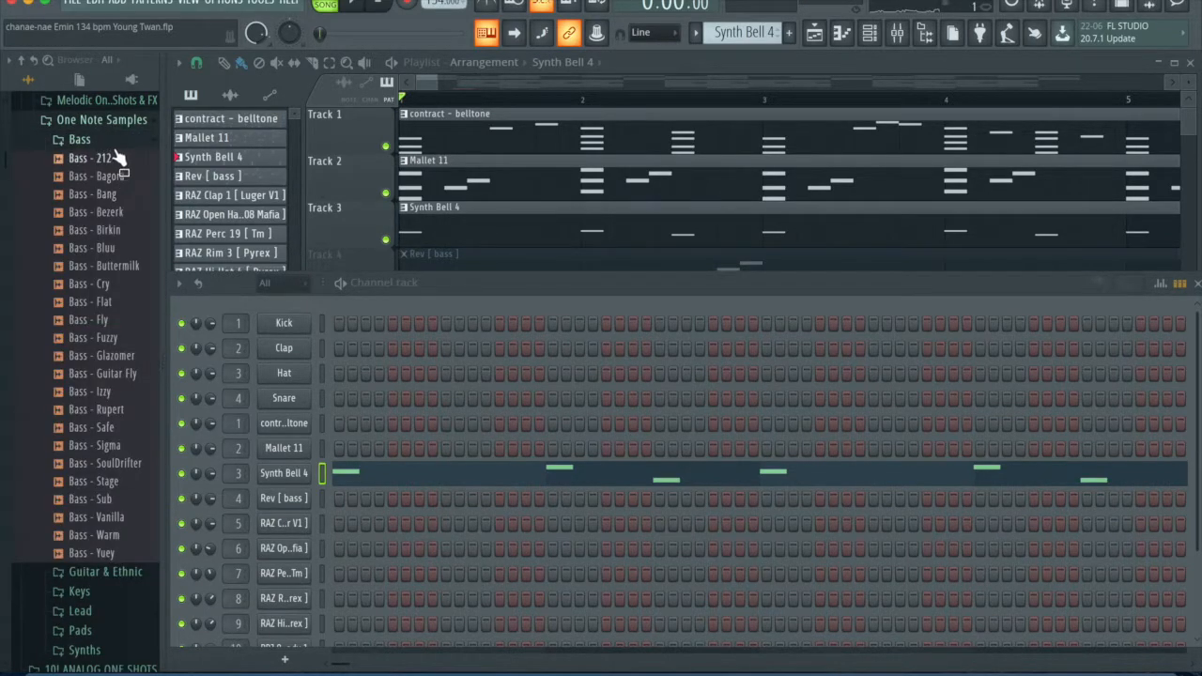
- Preview the Rev [ bass ] sample in the Bass folder of the Carsonbeats - Spectrum One Shot + Texture Kit
scroll(114, 170, up, 3)
scroll(121, 155, down, 12)
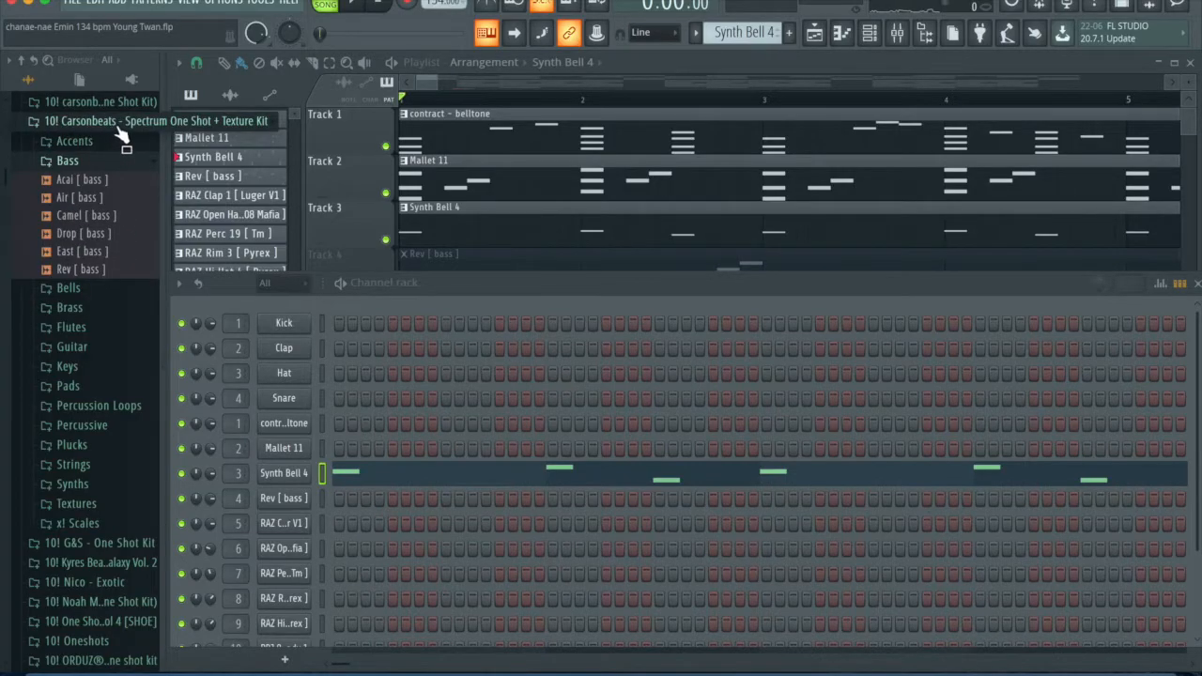
click(100, 274)
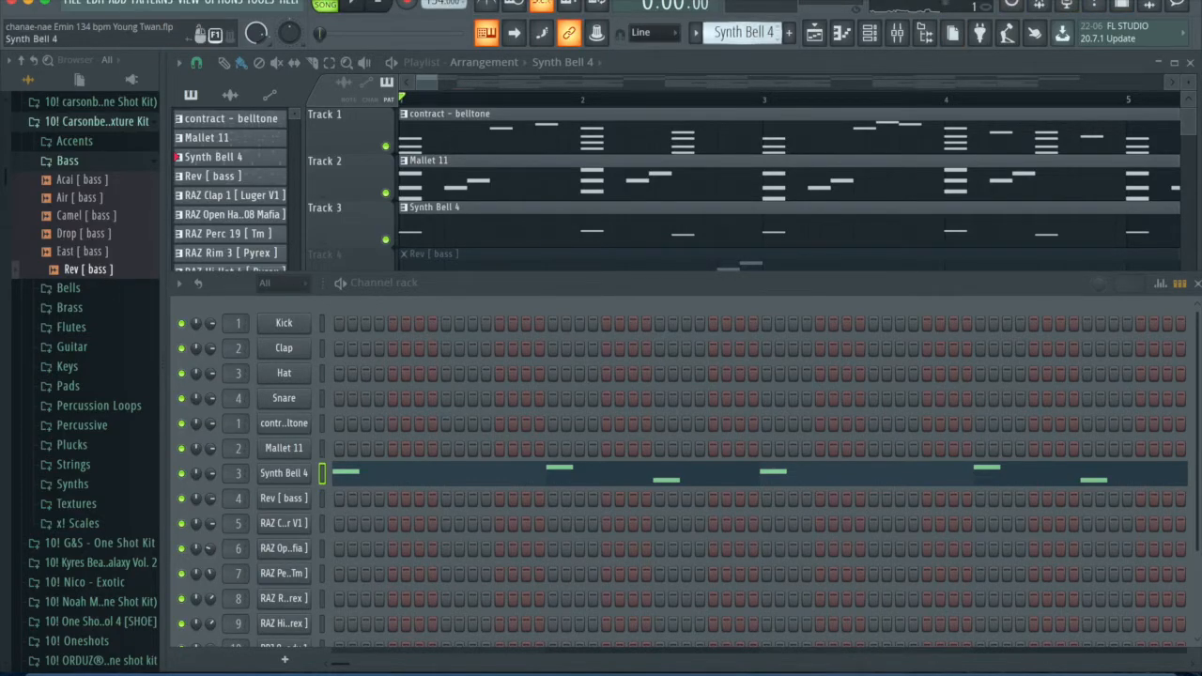
- Switch to the Rev [ bass ] pattern and briefly solo Track 4 in the playlist to examine where its clips sit
scroll(757, 43, down, 1)
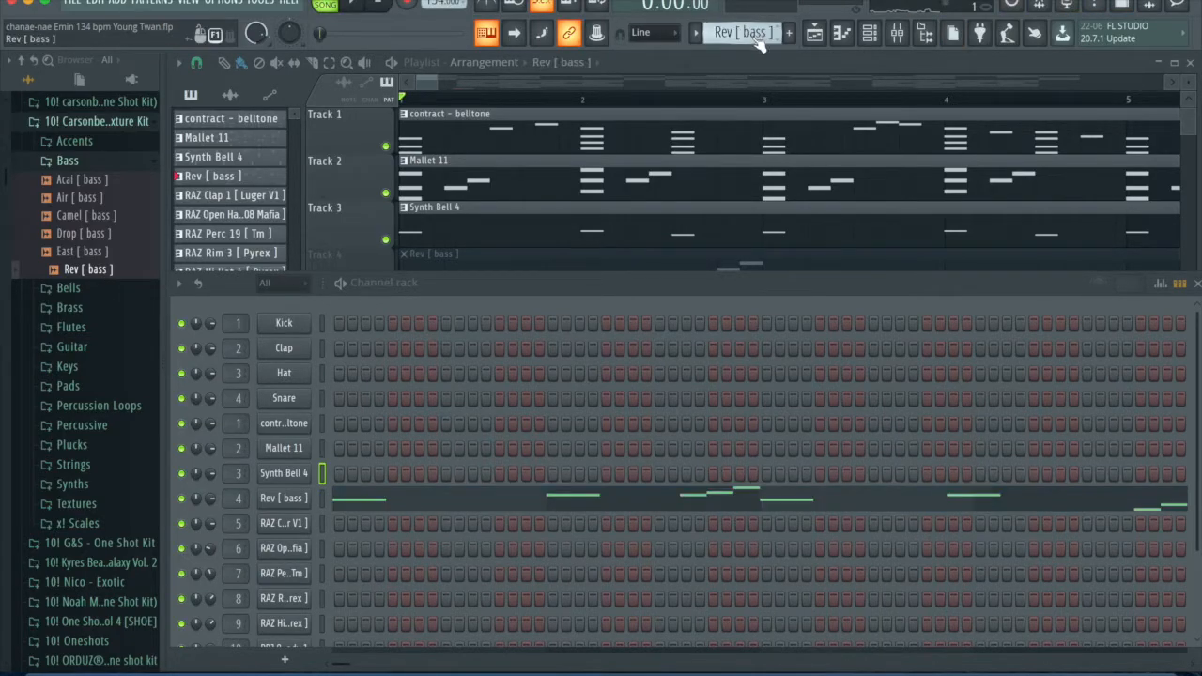
click(815, 38)
scroll(555, 311, down, 8)
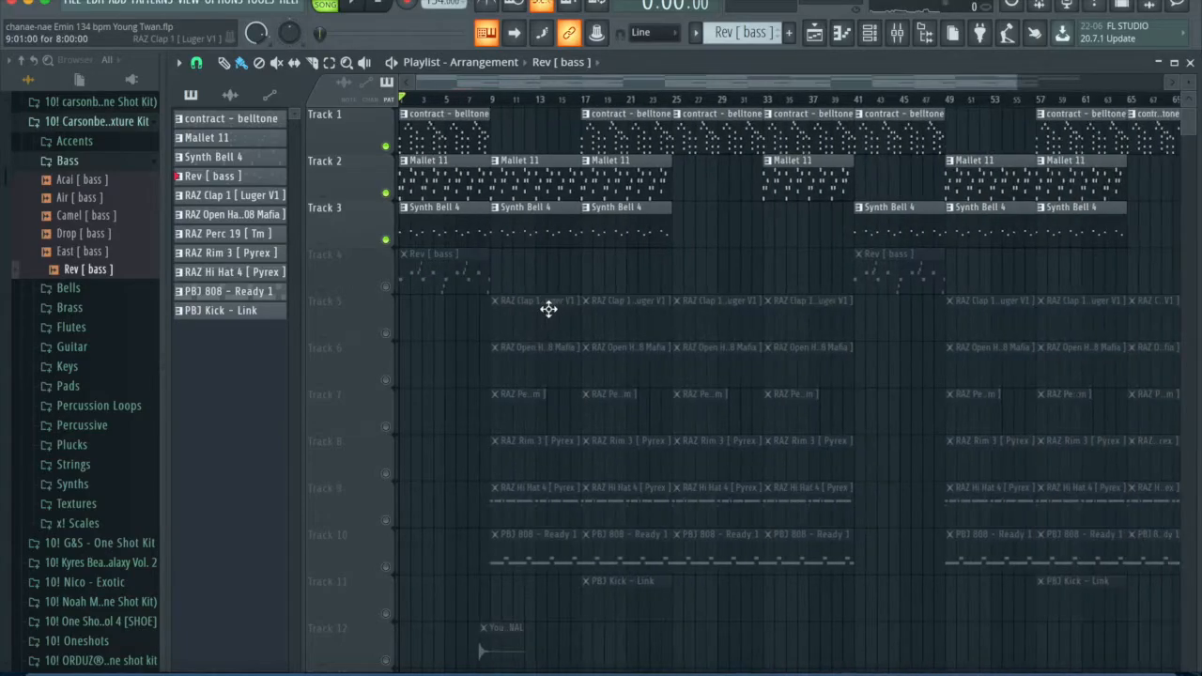
scroll(549, 309, down, 4)
ctrl+click(385, 287)
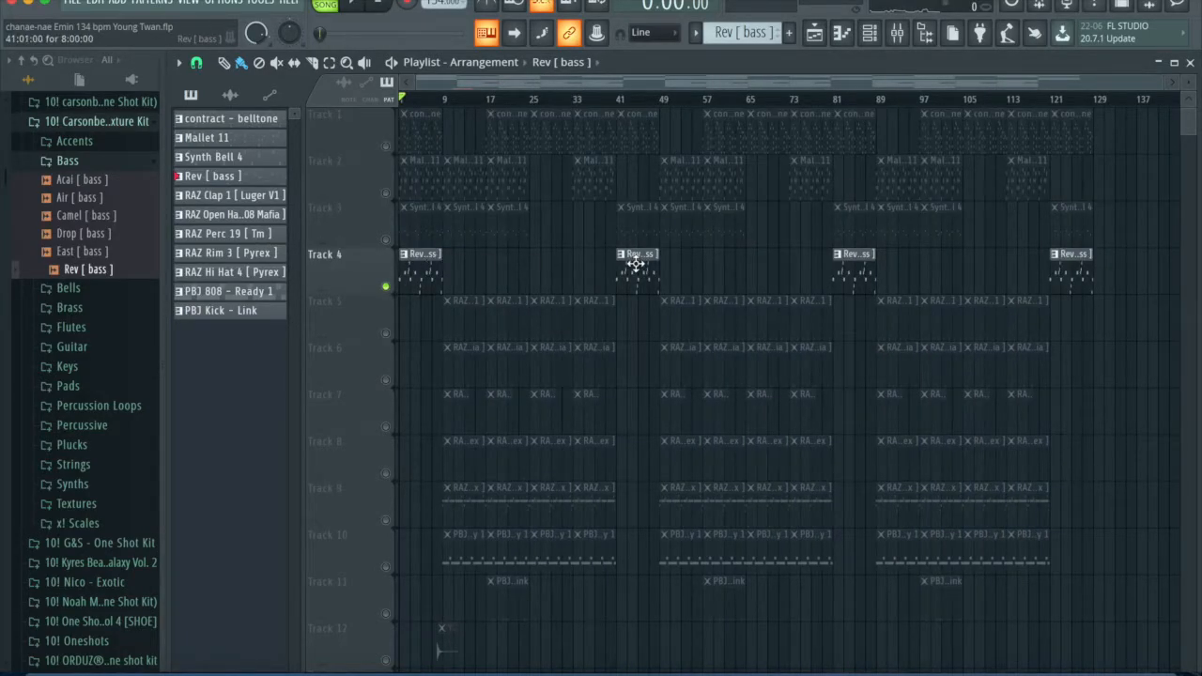
ctrl+click(387, 289)
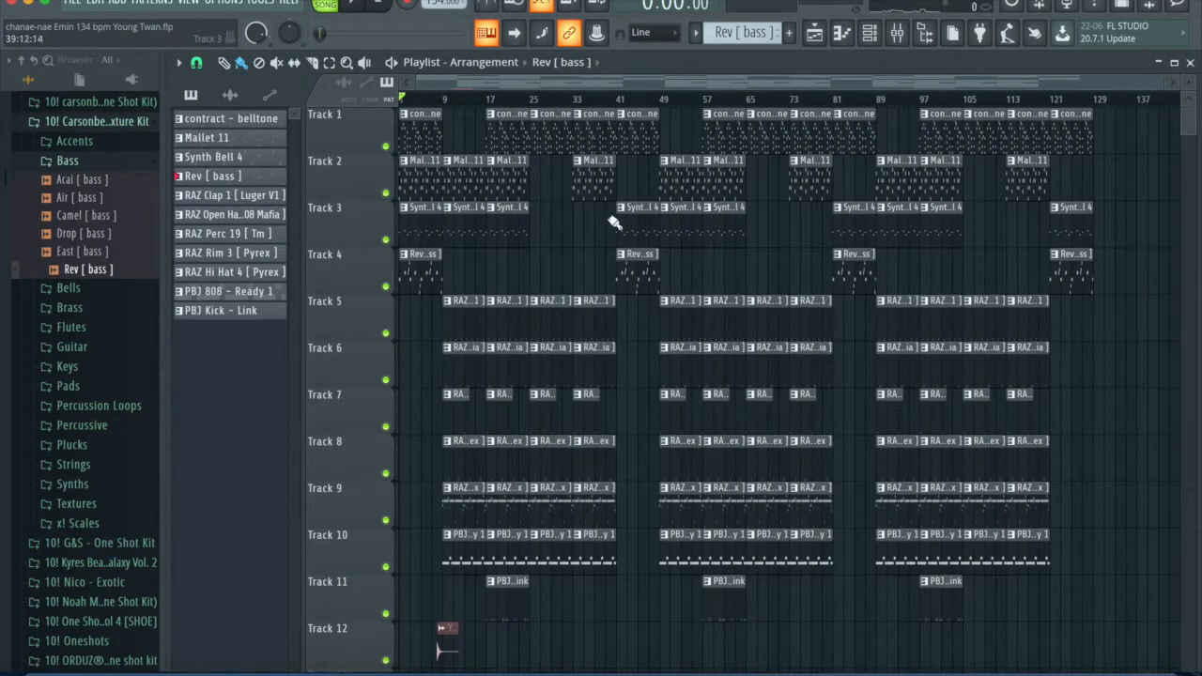
- Examine the beat's arrangement in the playlist around bars 5 to 33 with all tracks active
scroll(439, 291, up, 5)
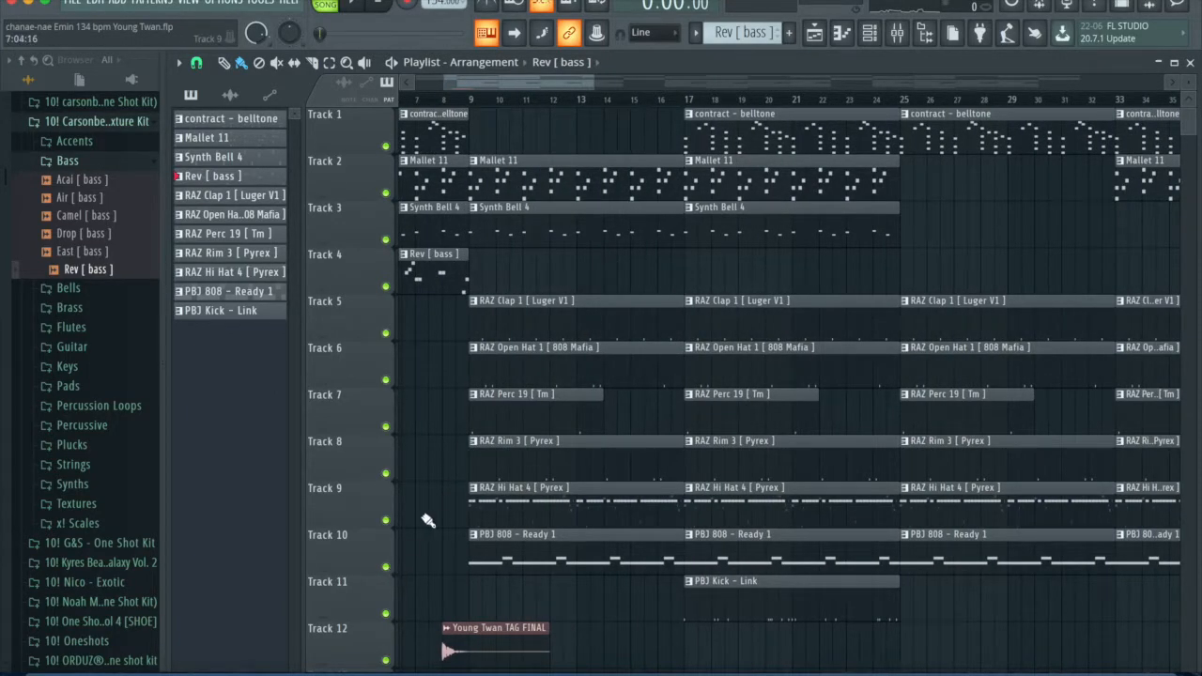
scroll(425, 521, down, 3)
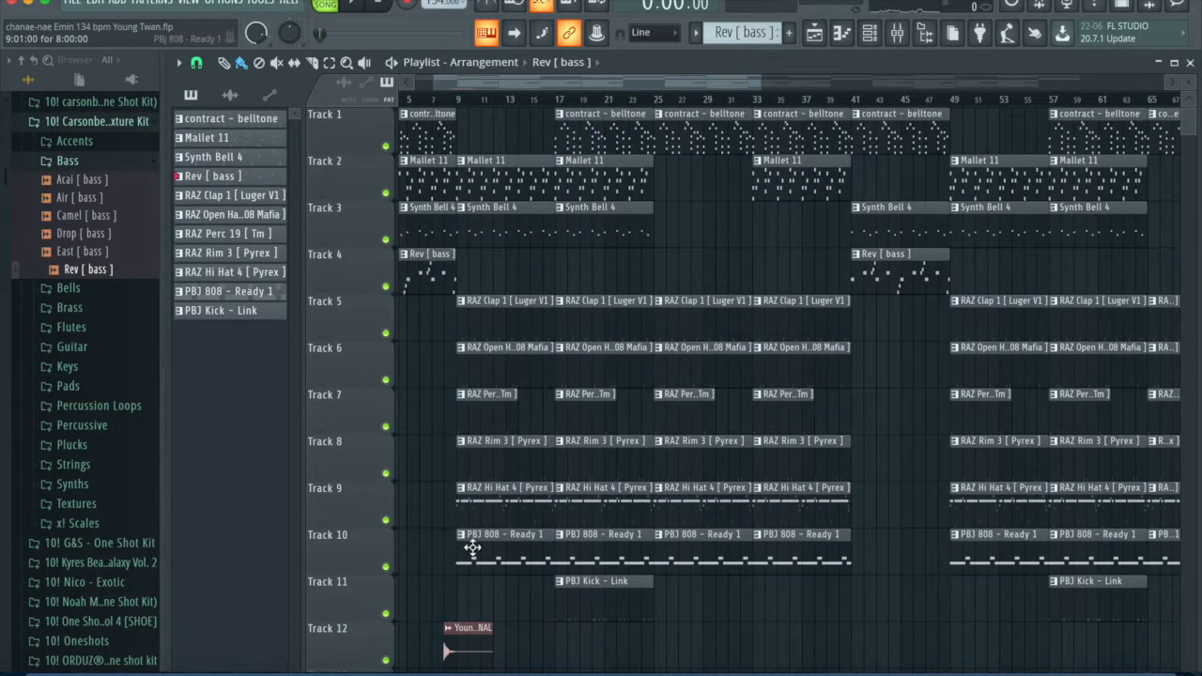
scroll(420, 559, up, 3)
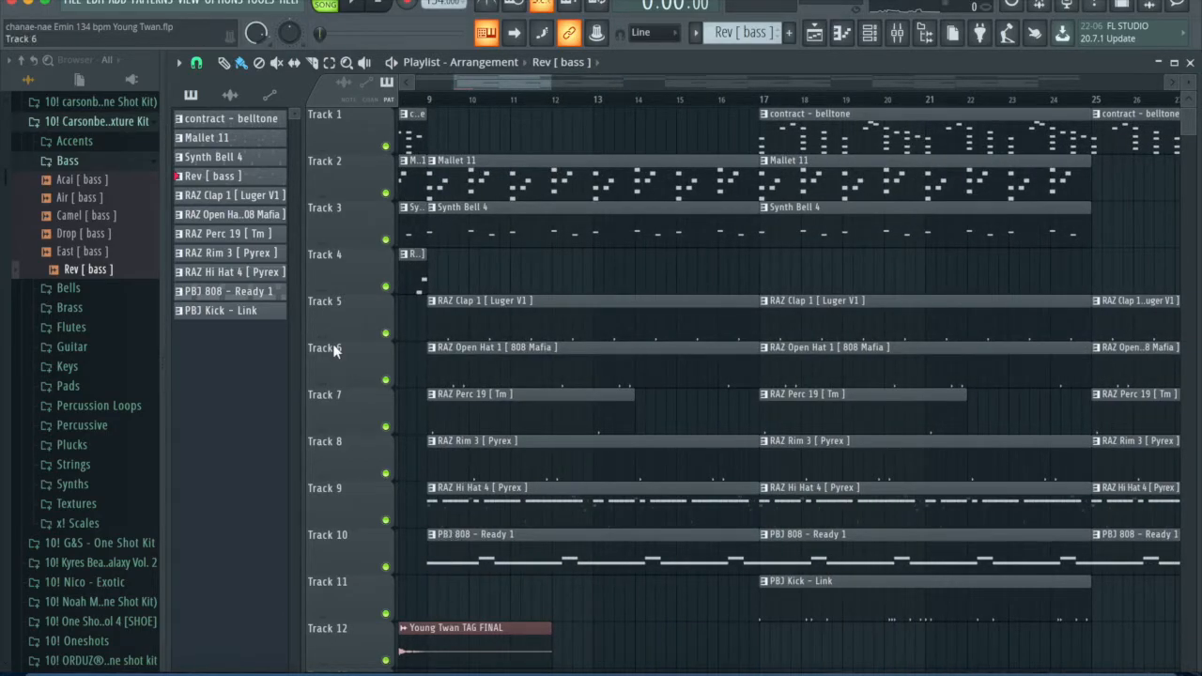
scroll(341, 357, down, 4)
scroll(385, 315, left, 3)
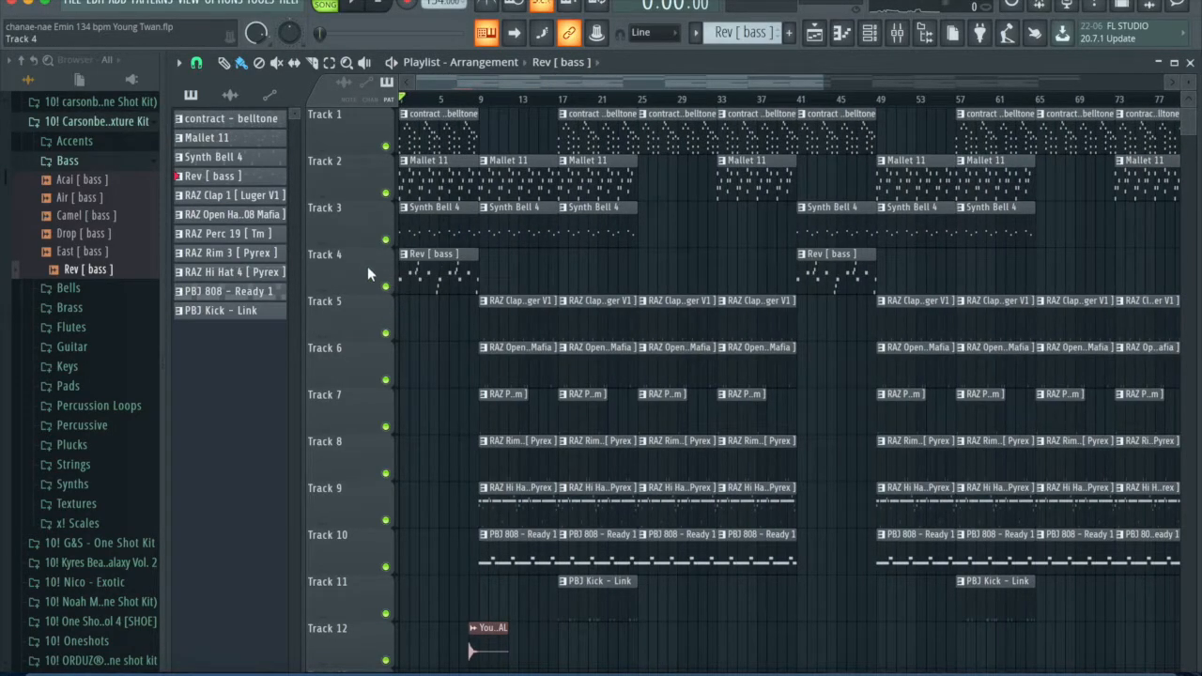
- Solo Track 4 in the playlist and bring up the Rev [ bass ] insert in the mixer
scroll(370, 269, up, 4)
right_click(385, 285)
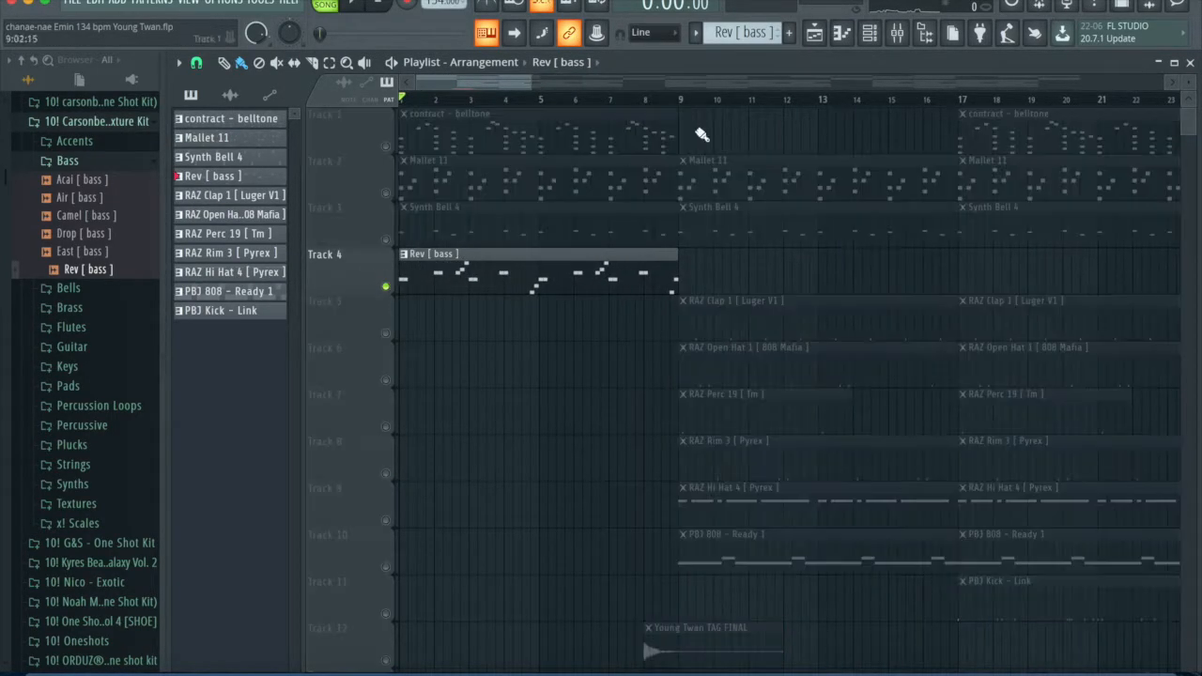
click(900, 38)
click(462, 271)
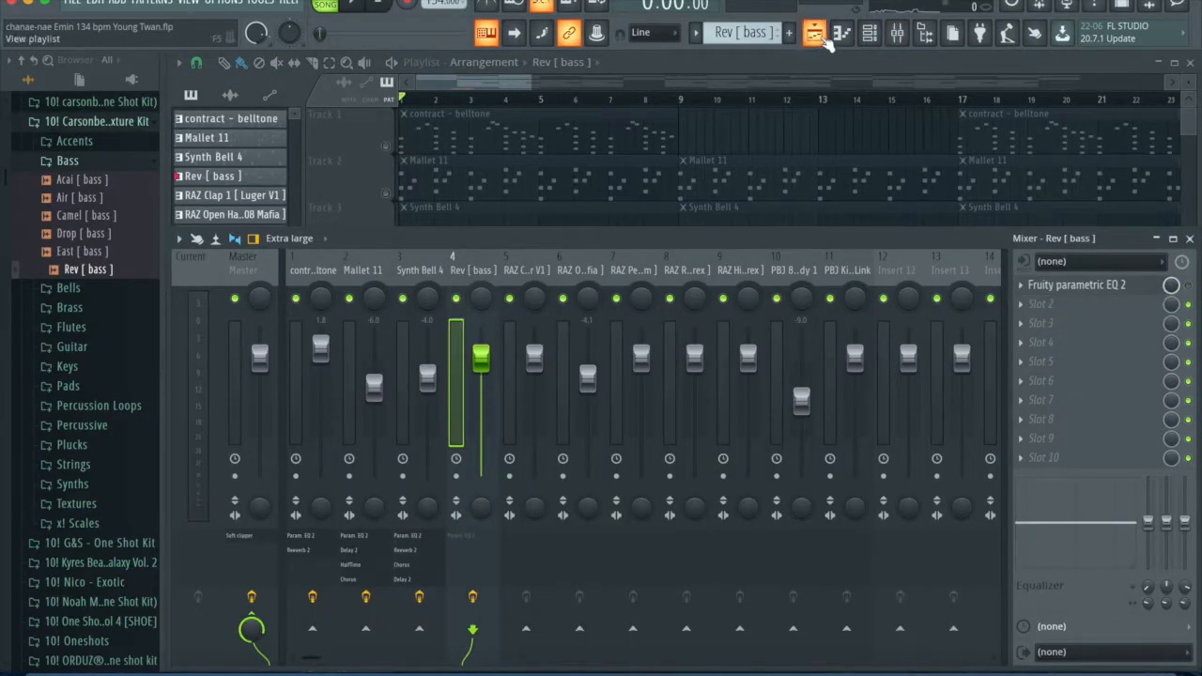
drag(660, 241, 666, 309)
- Open the Rev [ bass ] clip's notes in the piano roll and play them from the start with the EQ bypassed
double_click(534, 261)
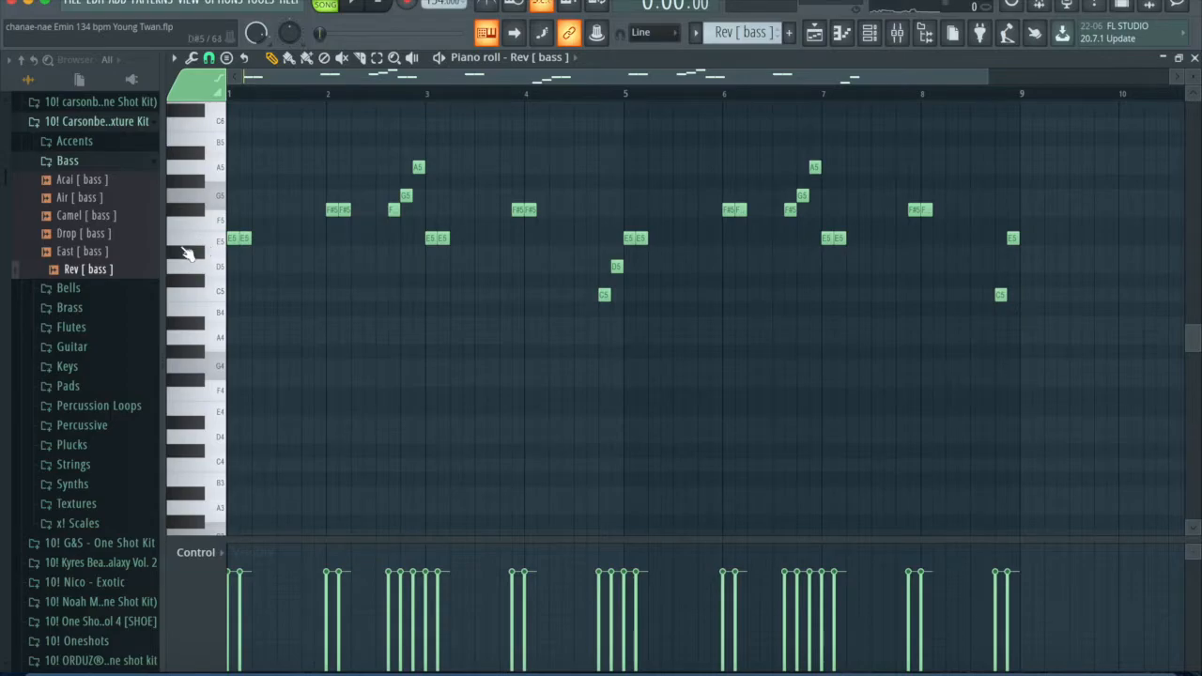
key(space)
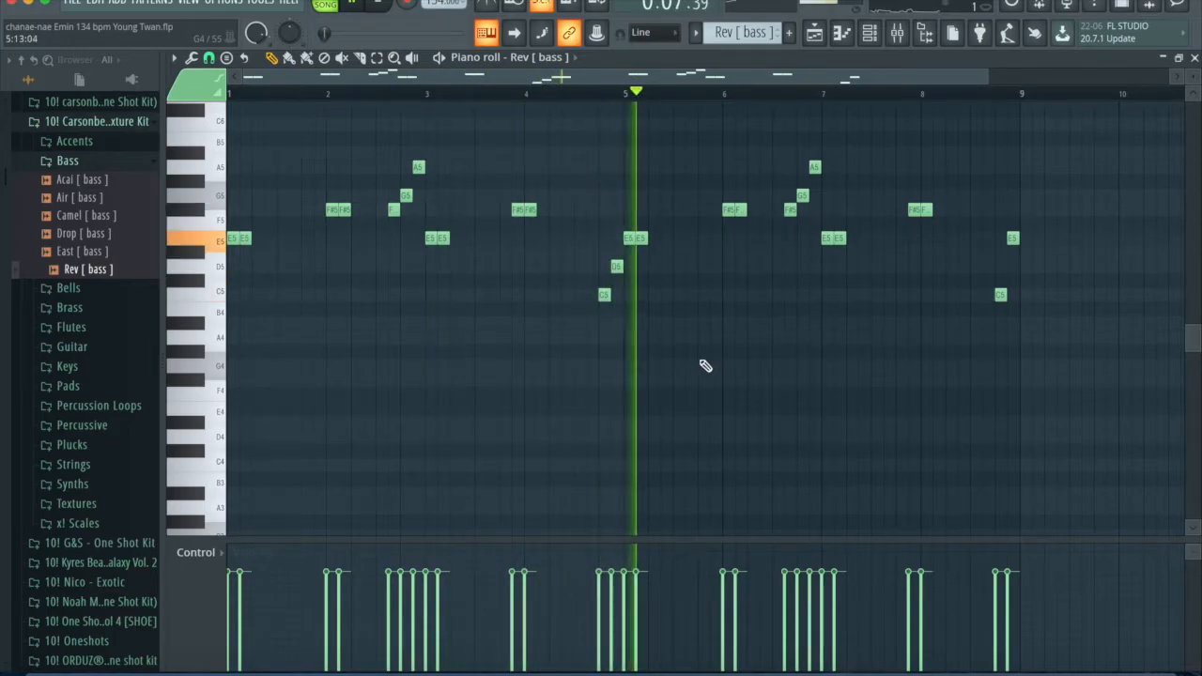
click(920, 31)
key(space)
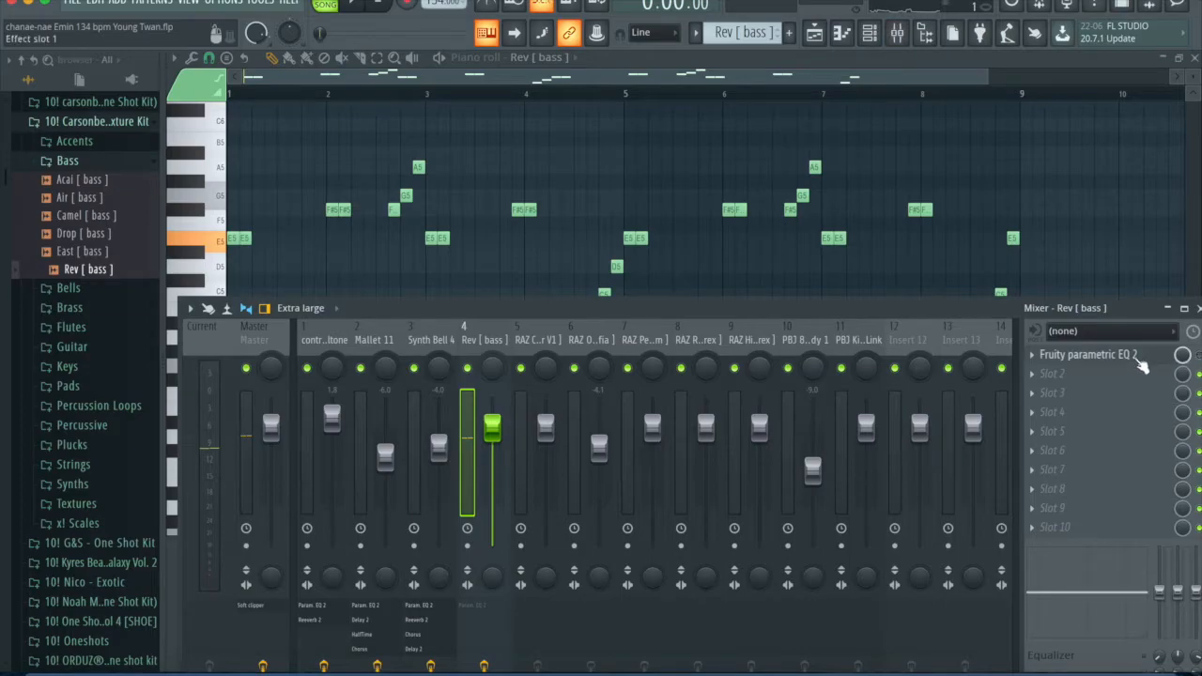
- Enable Fruity parametric EQ 2 on the Rev [ bass ] insert, examine its high cut and play the bass through it
click(1139, 359)
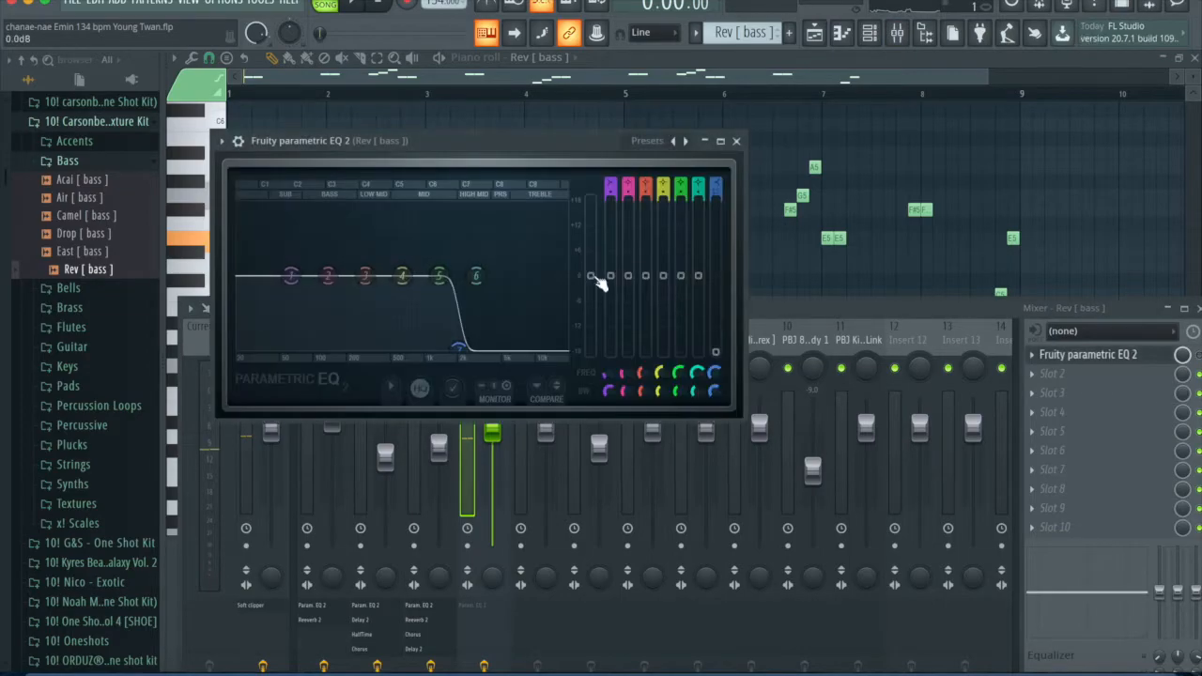
click(1199, 354)
key(space)
click(529, 288)
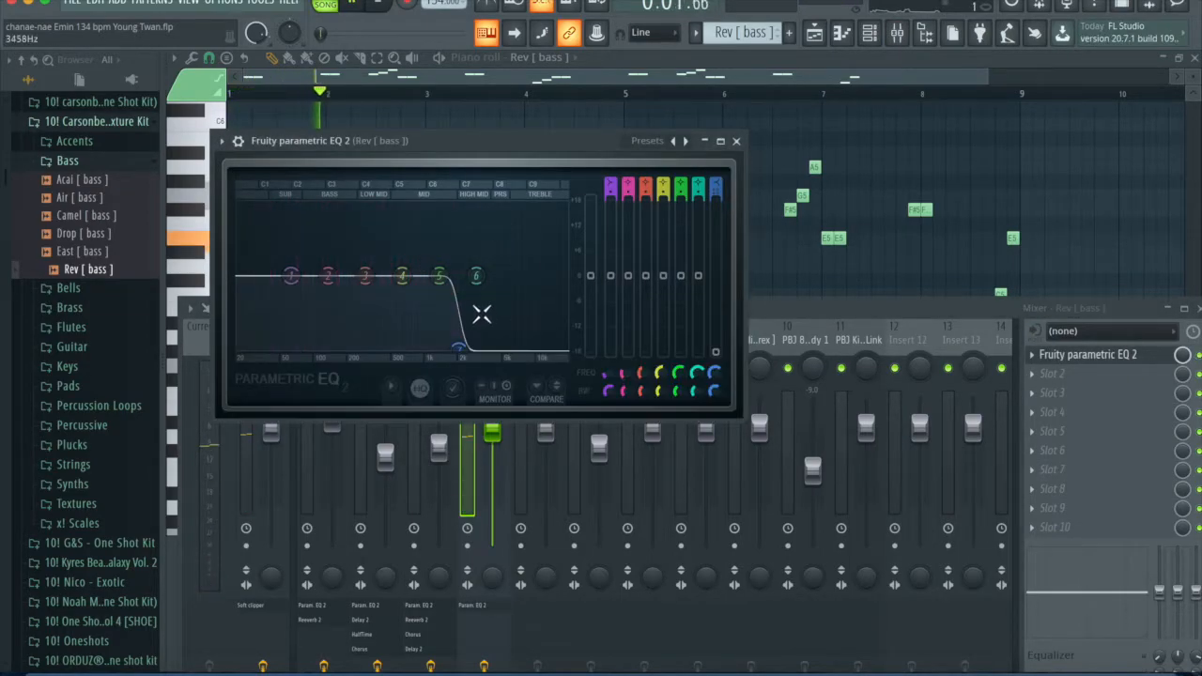
click(738, 142)
key(space)
- Return to the playlist and unmute Tracks 3, 2 and 1 alongside Track 4
click(814, 33)
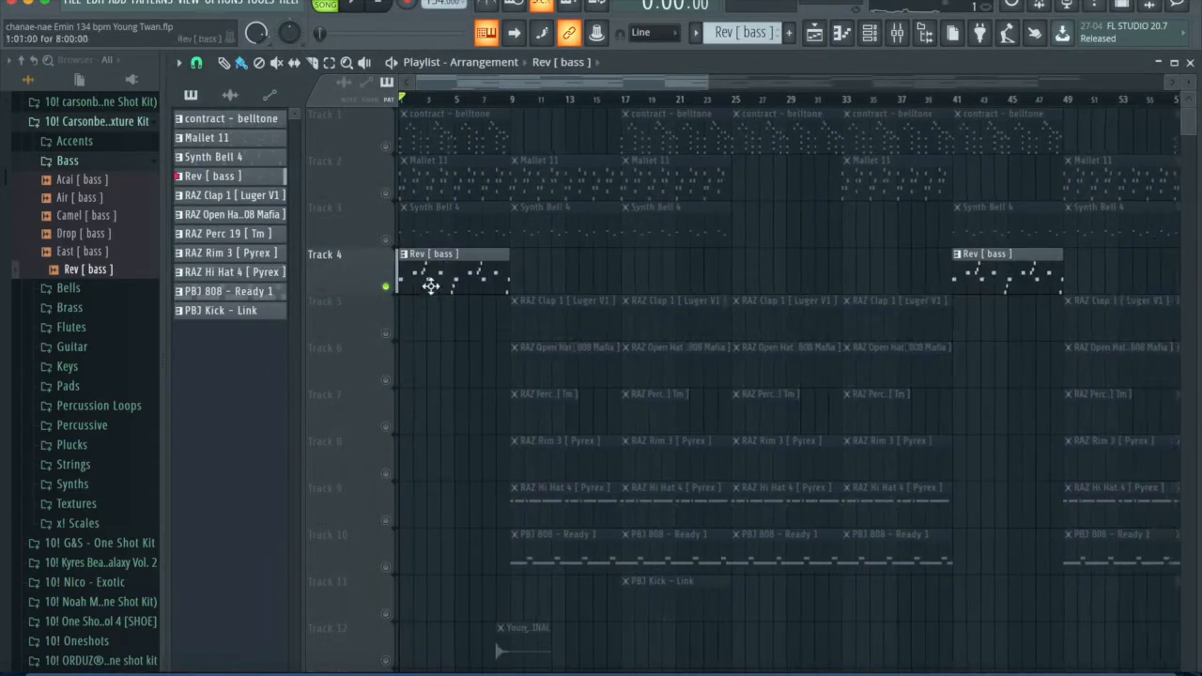
click(386, 241)
click(385, 194)
click(385, 147)
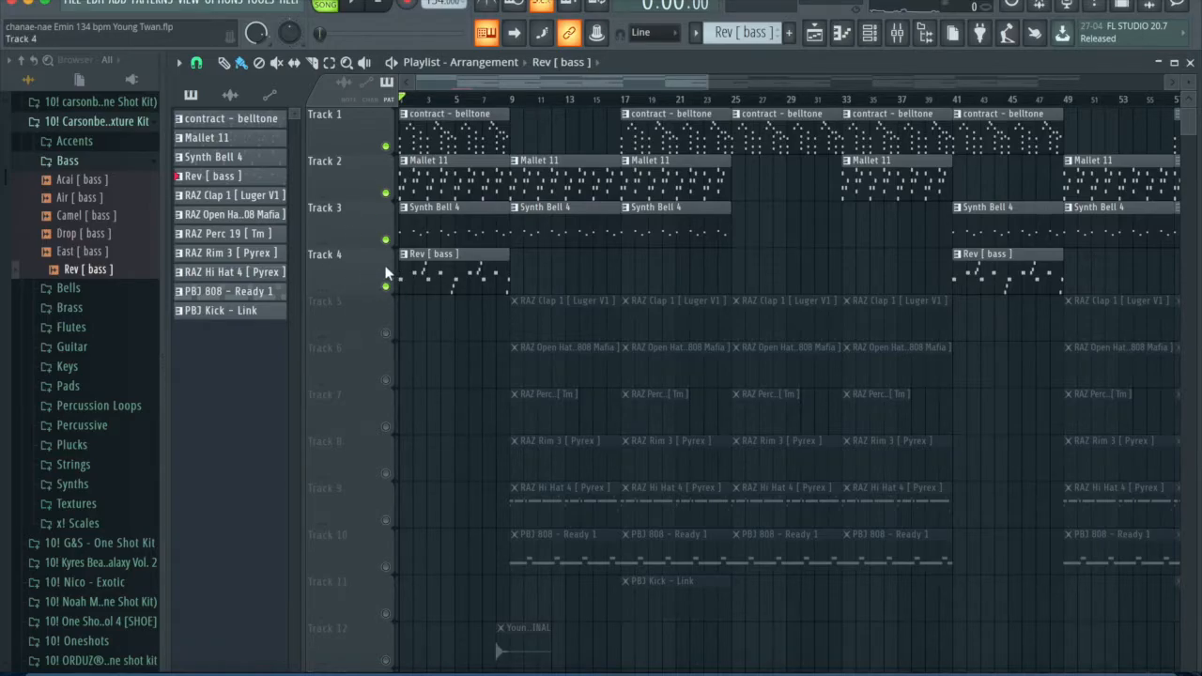
- Play the belltone, Mallet 11, Synth Bell 4 and Rev [ bass ] tracks together from bar 1
scroll(372, 249, up, 3)
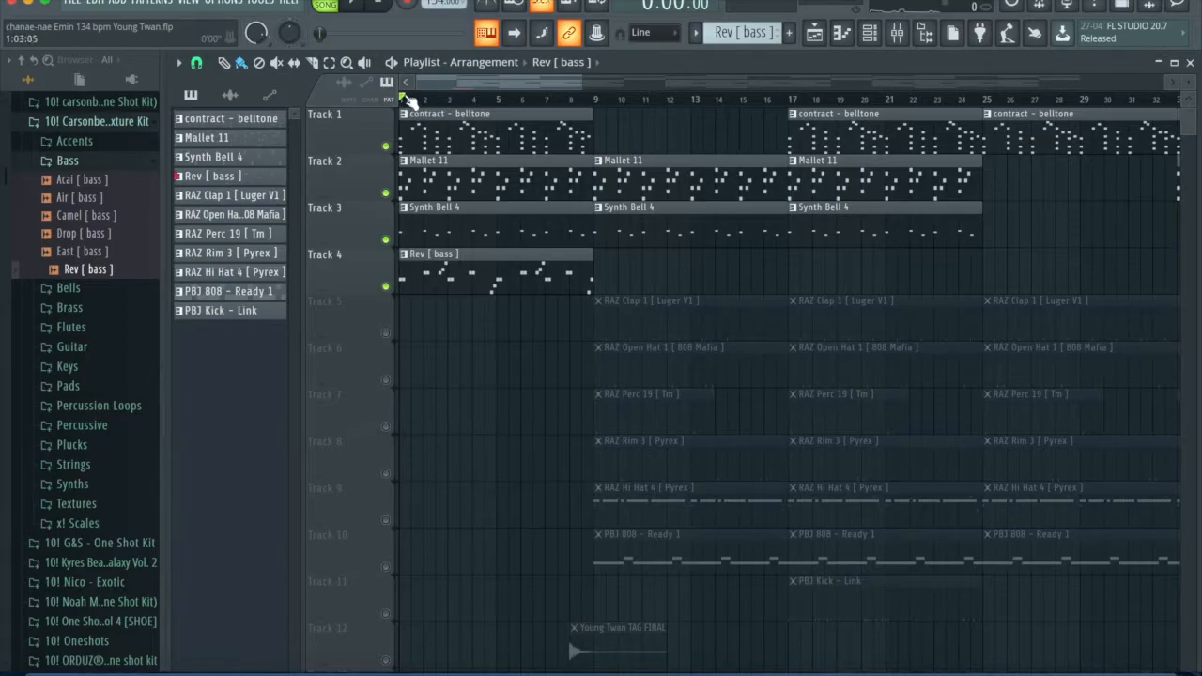
key(space)
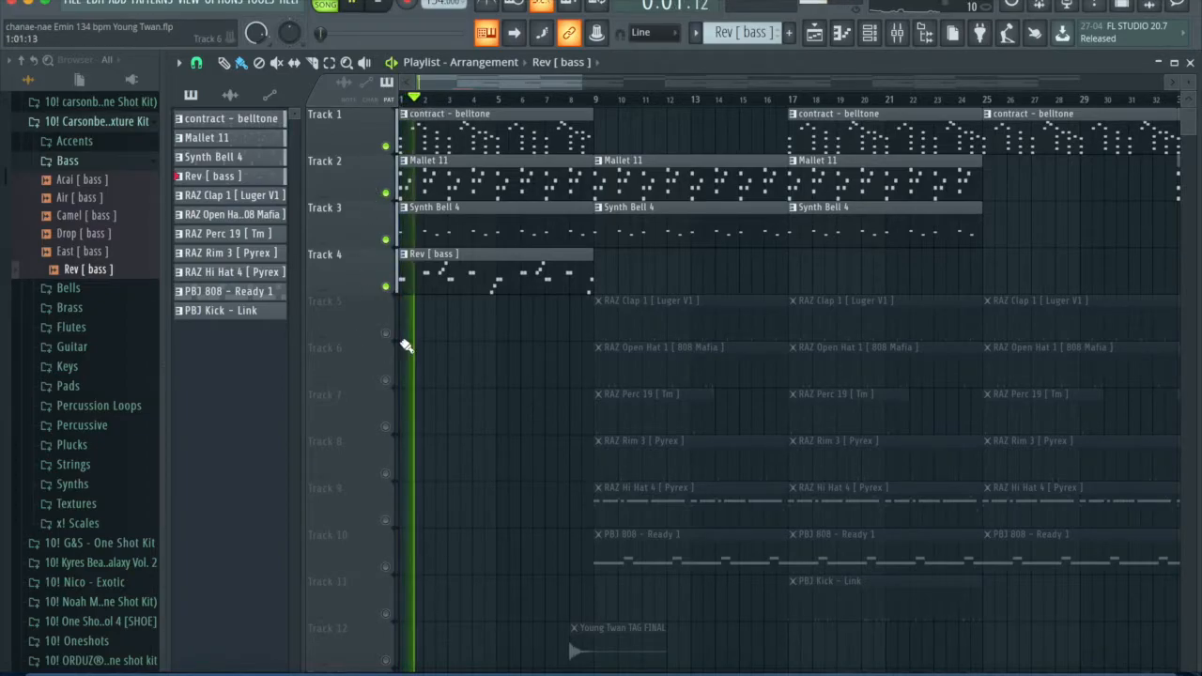
scroll(413, 344, down, 5)
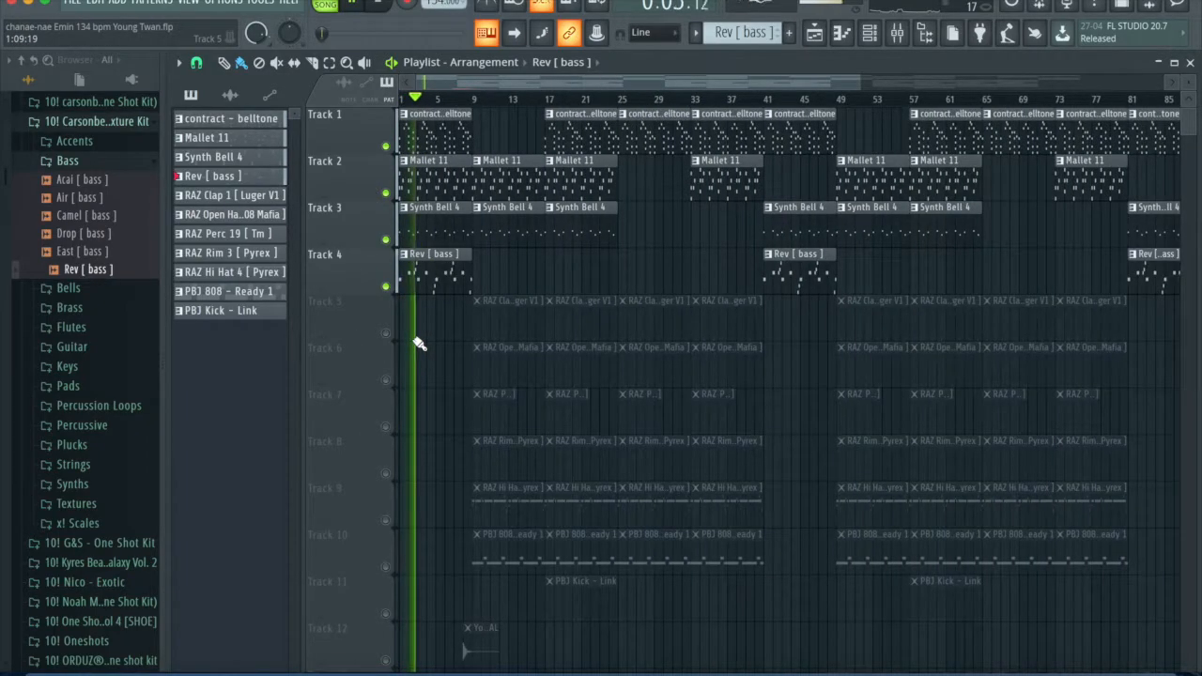
scroll(371, 316, up, 8)
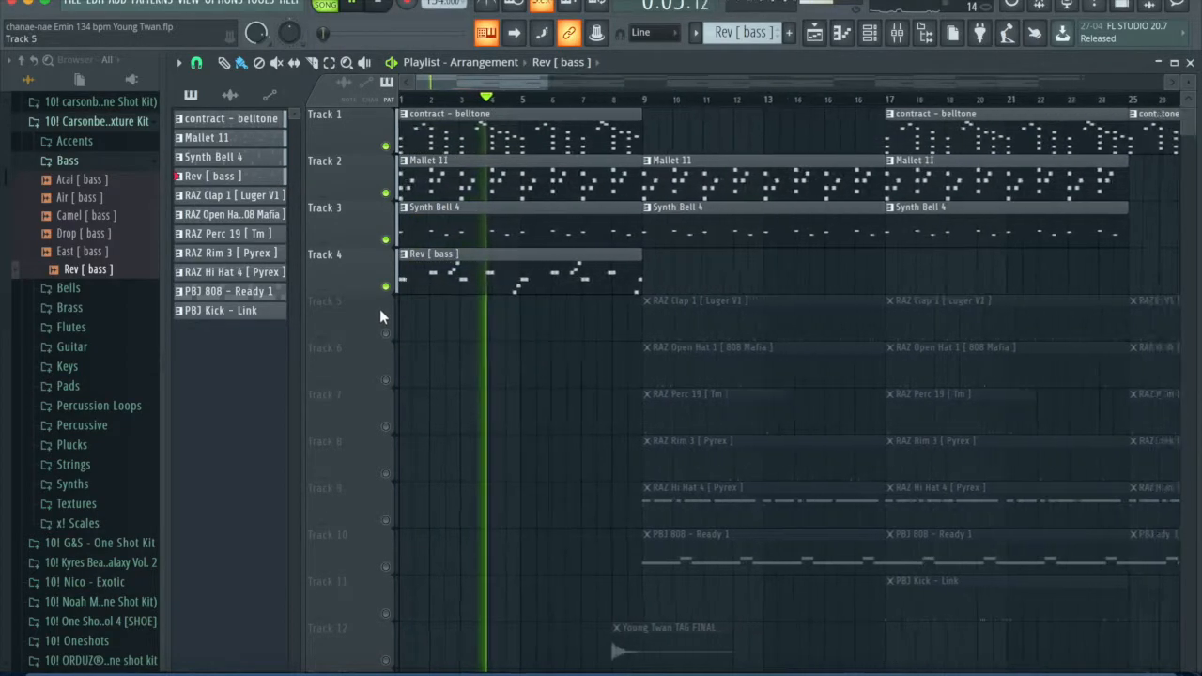
scroll(714, 376, down, 1)
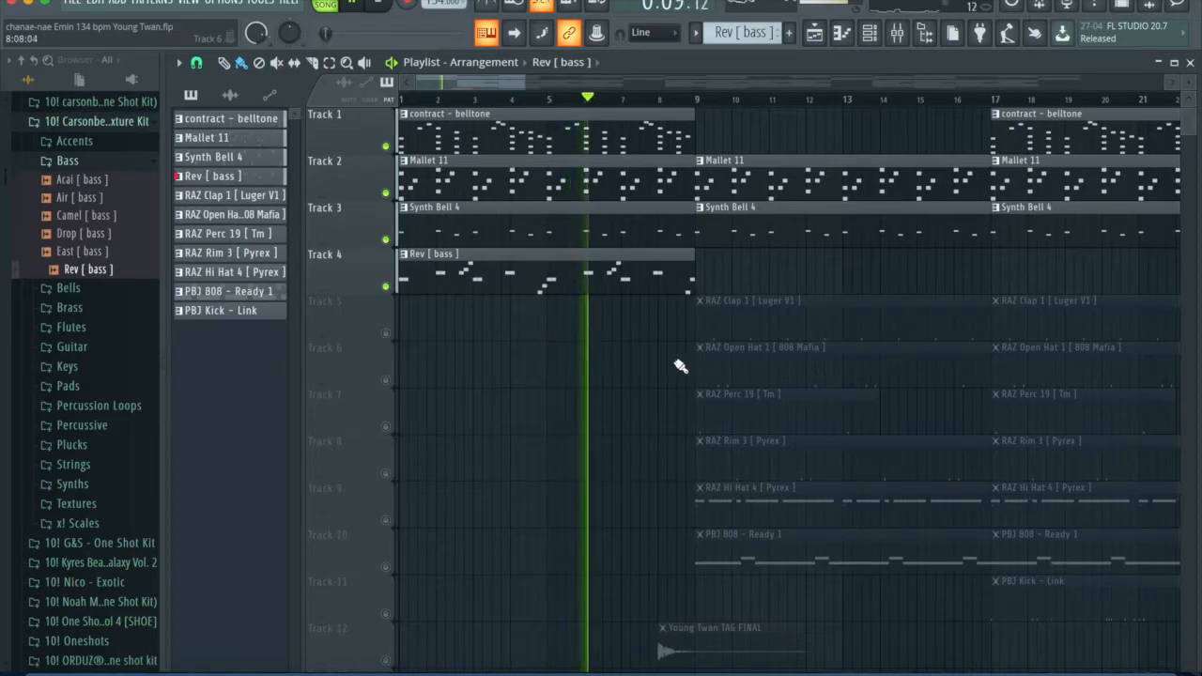
key(space)
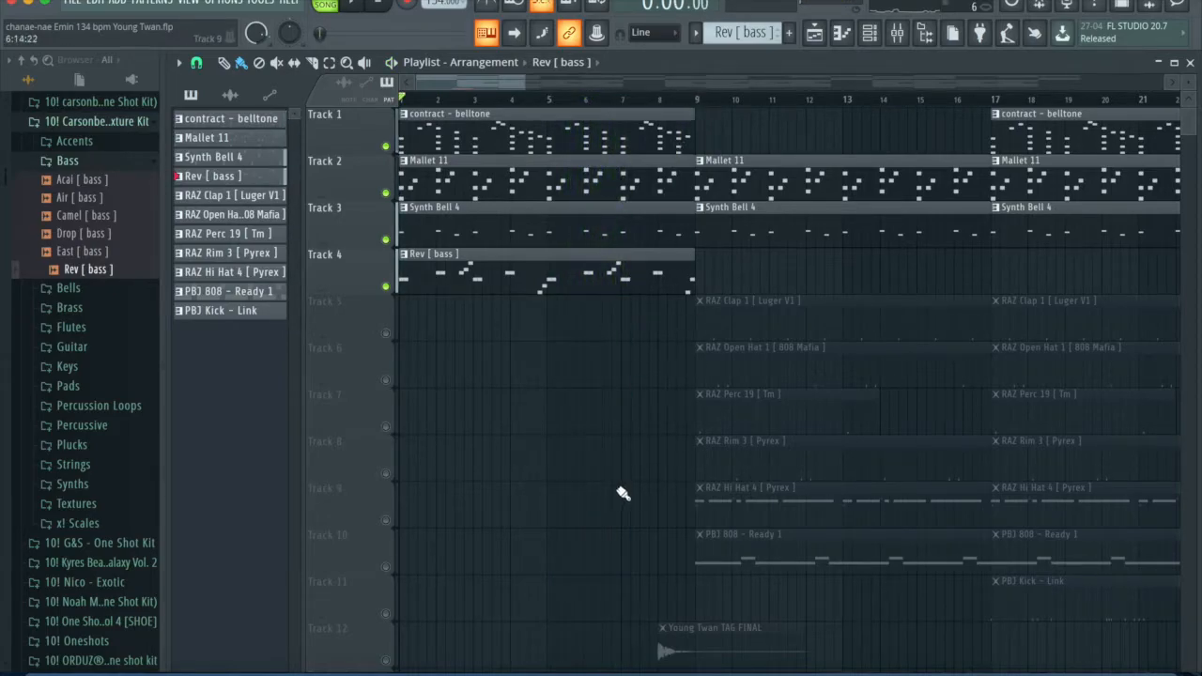
- Solo the RAZ Clap 1 [ Luger V1 ] track with the playback position at bar 9, and show the channel rack
scroll(572, 405, down, 8)
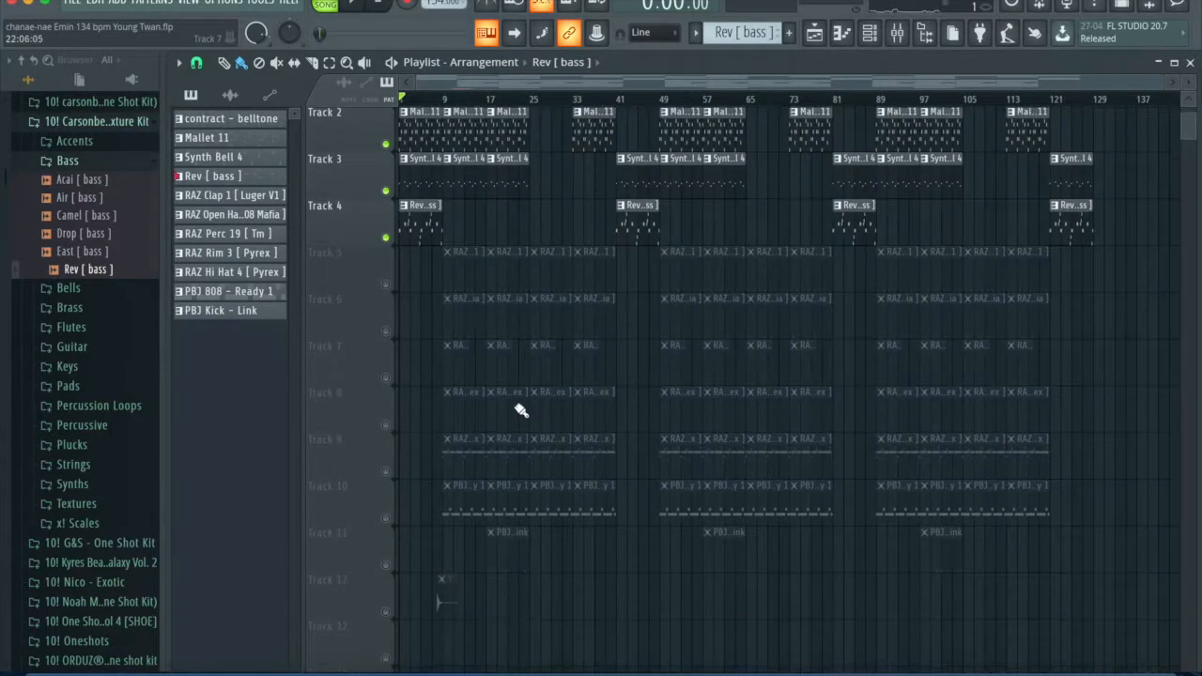
scroll(449, 120, up, 5)
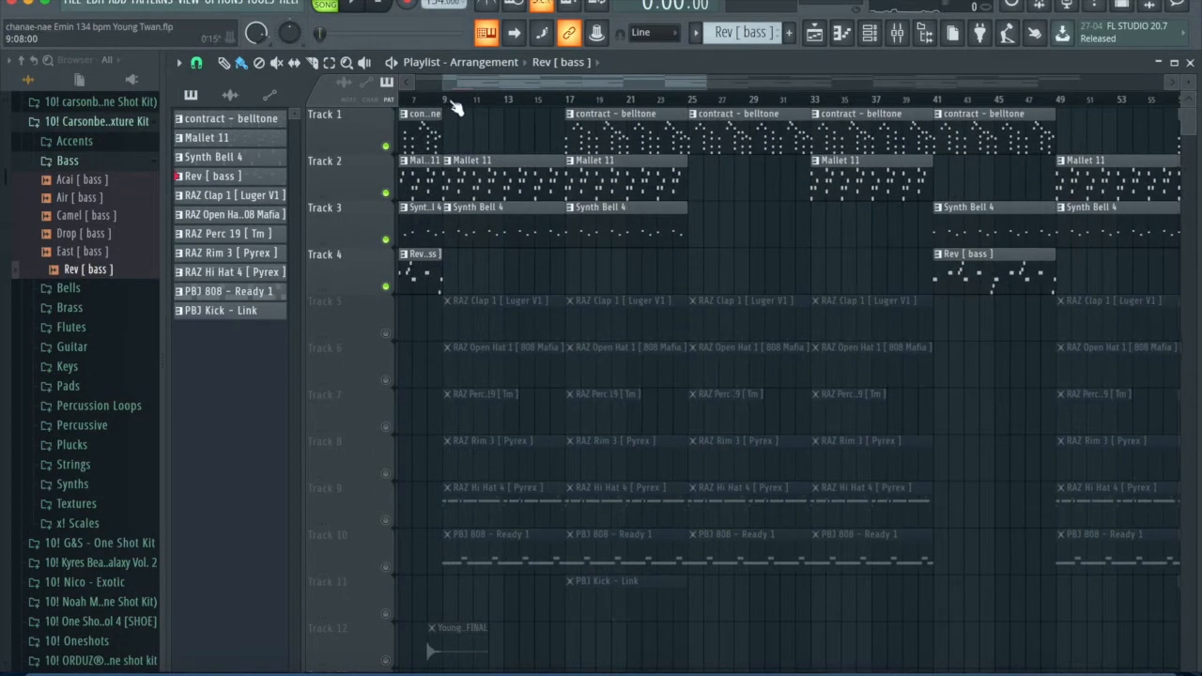
right_click(385, 333)
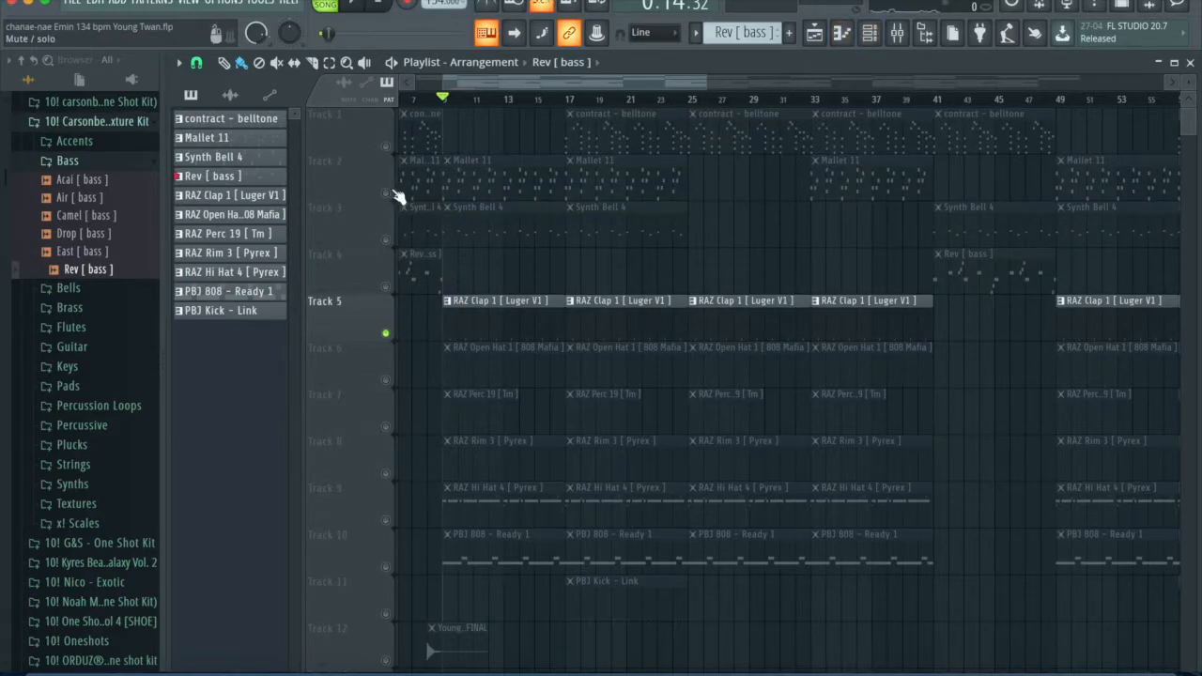
scroll(393, 195, down, 4)
scroll(379, 194, up, 4)
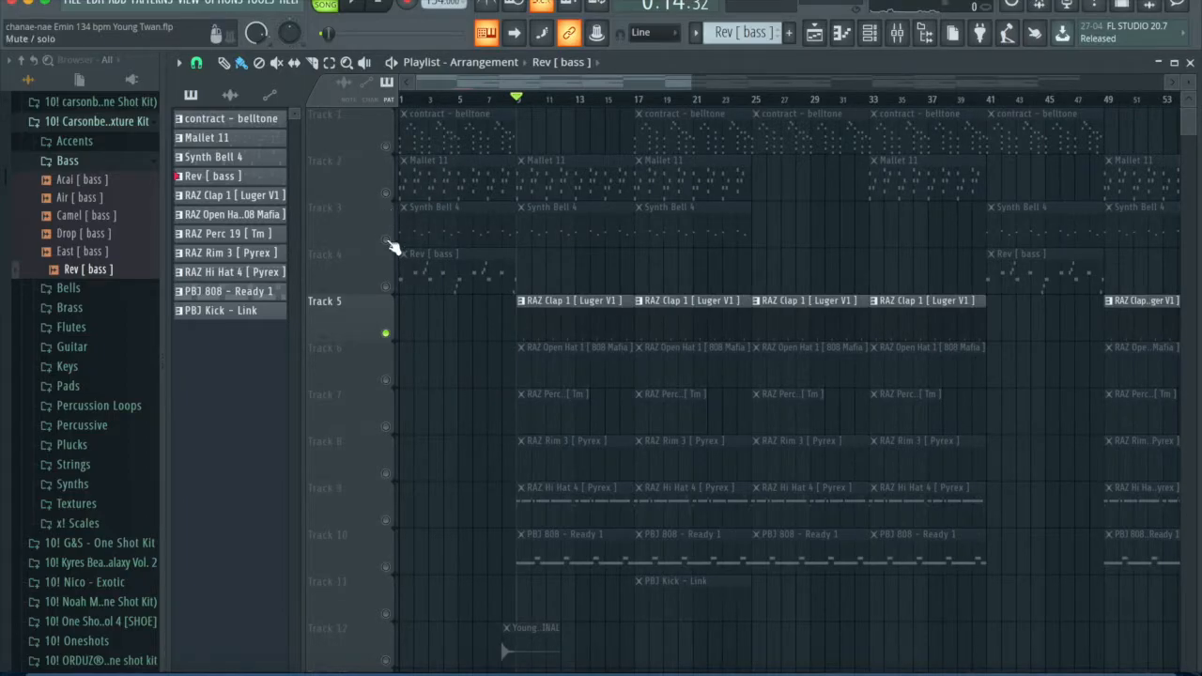
click(884, 42)
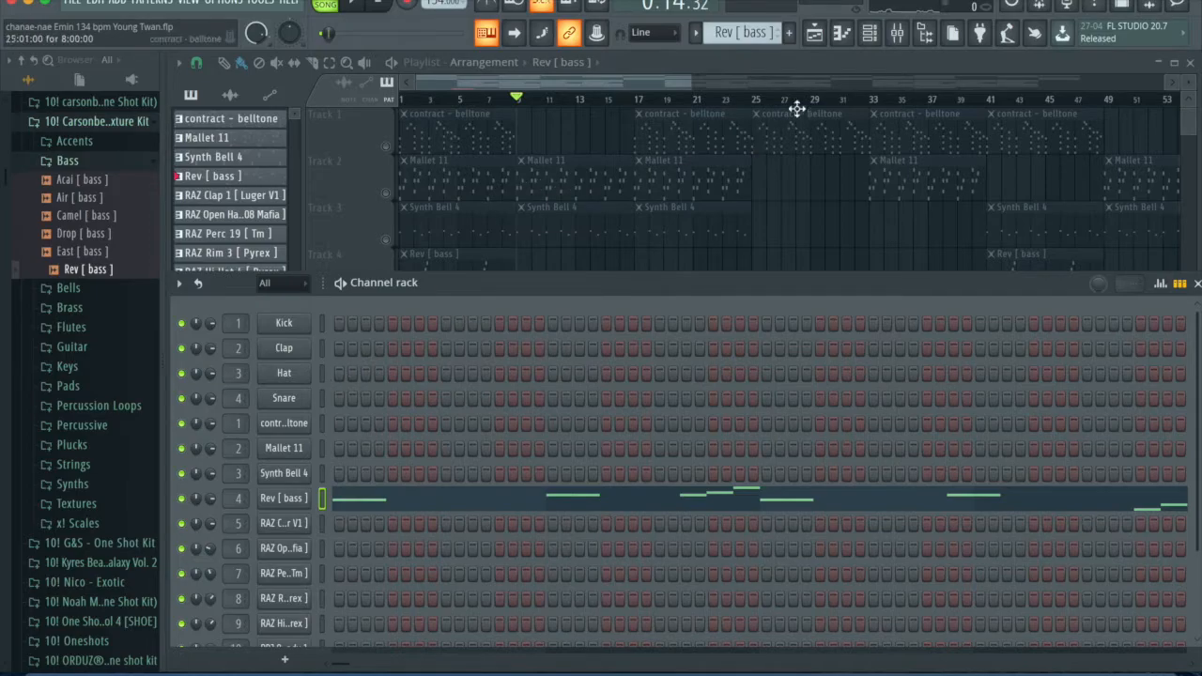
- Show the RAZ Clap 1 [ Luger V1 ] pattern in the fully visible channel rack and inspect the clap's sample settings
click(225, 194)
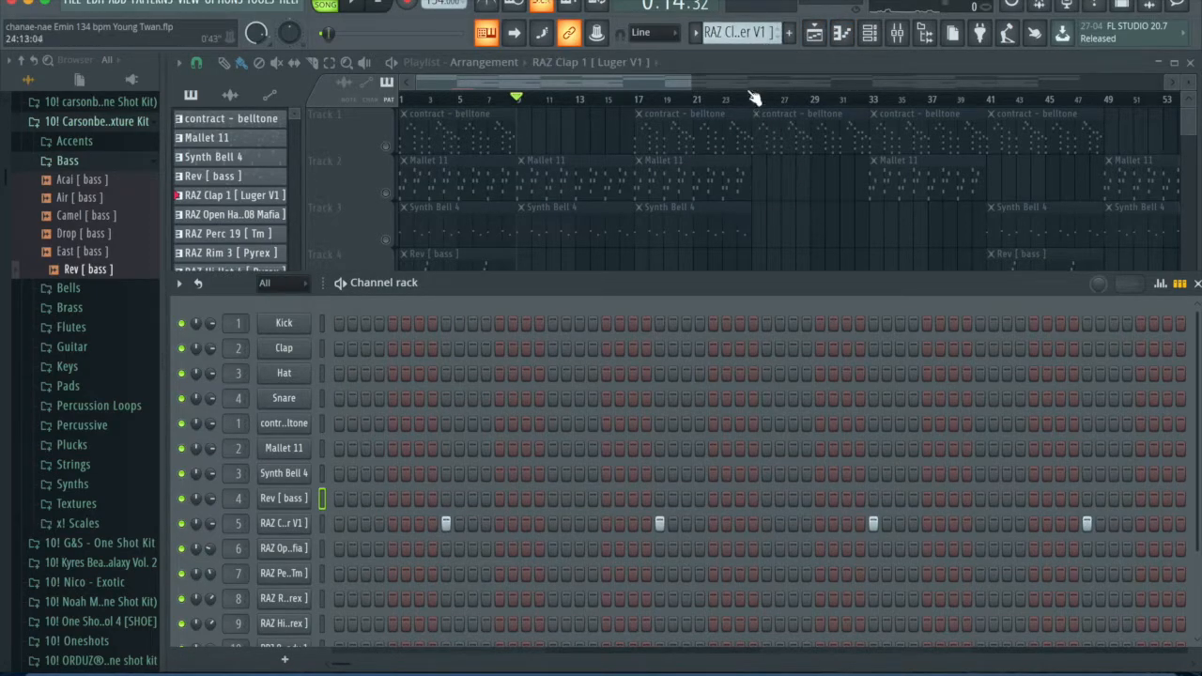
key(F6)
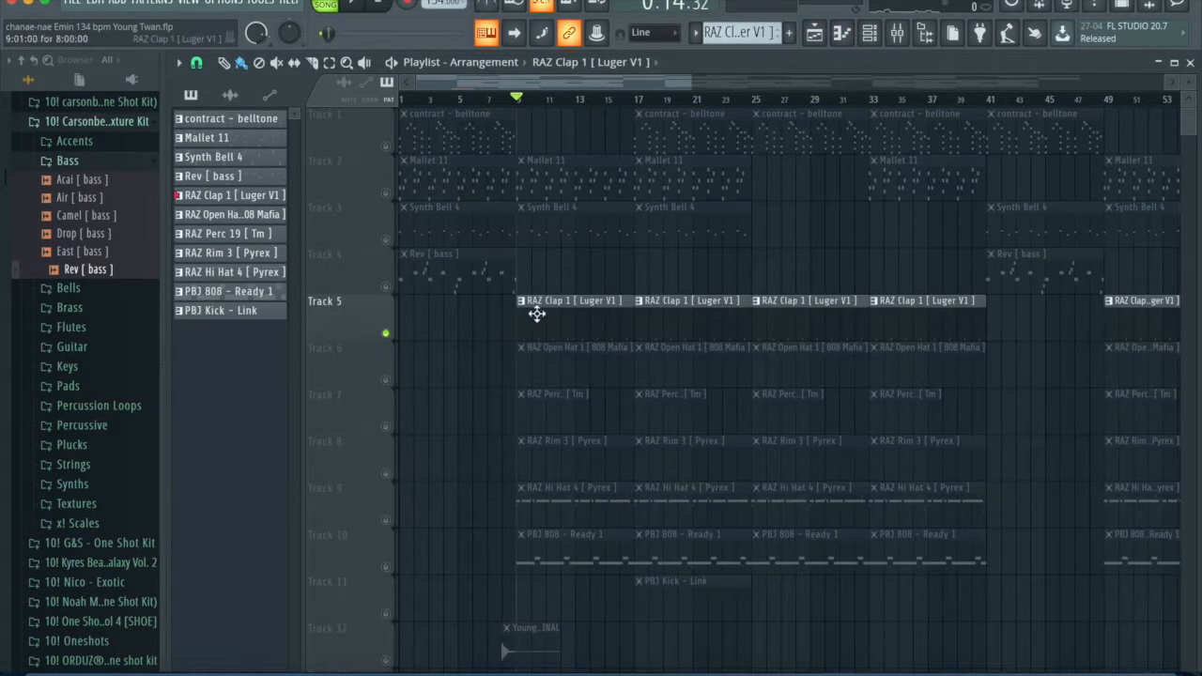
click(890, 33)
drag(445, 282, 446, 188)
drag(261, 575, 262, 655)
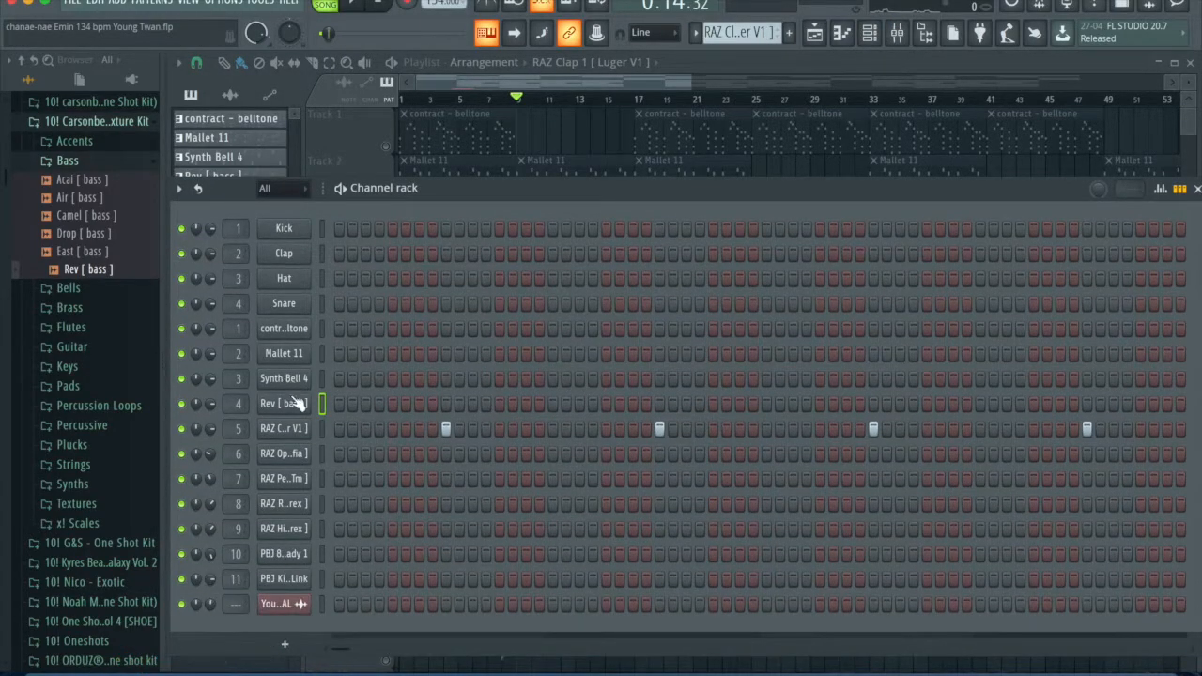
click(283, 429)
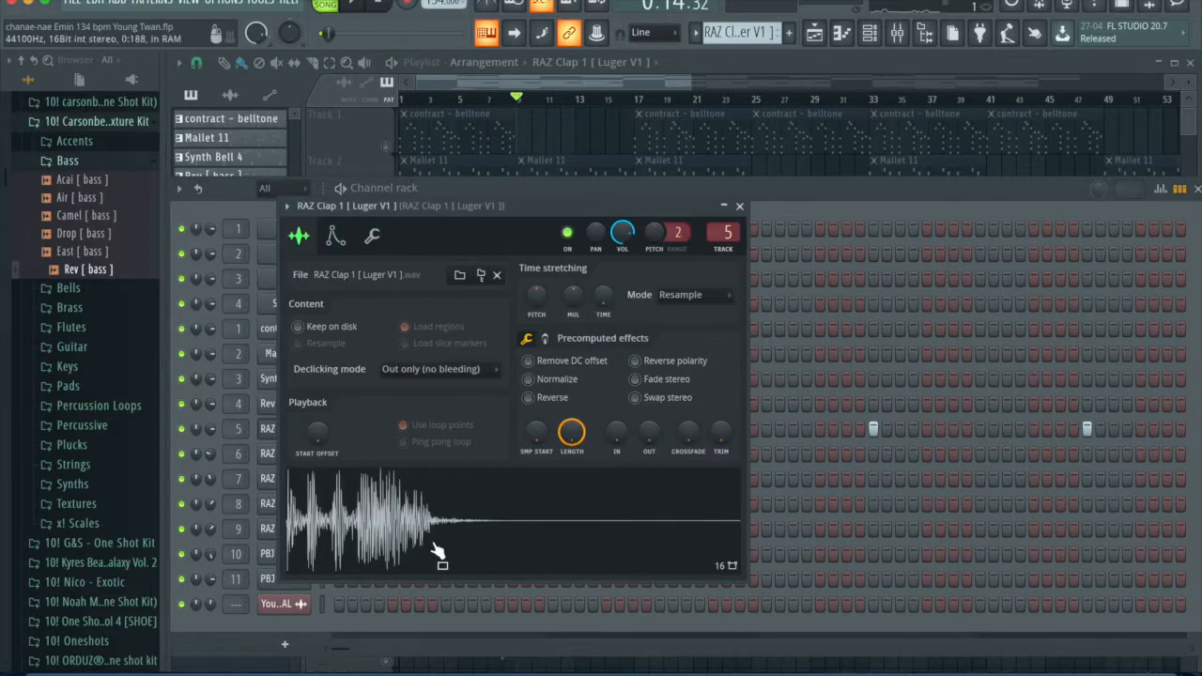
click(739, 206)
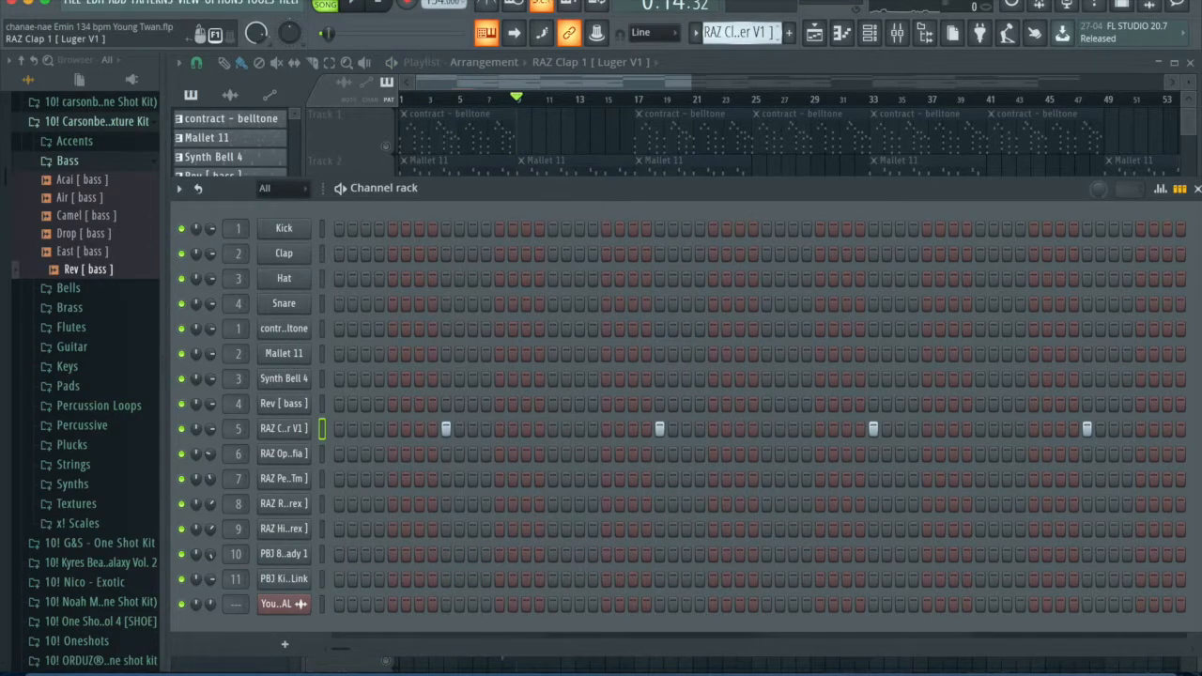
- Switch to the RAZ Open Hat 1 [ 808 Mafia ] pattern, solo Track 6 in the playlist and play it from bar 9
scroll(740, 31, down, 1)
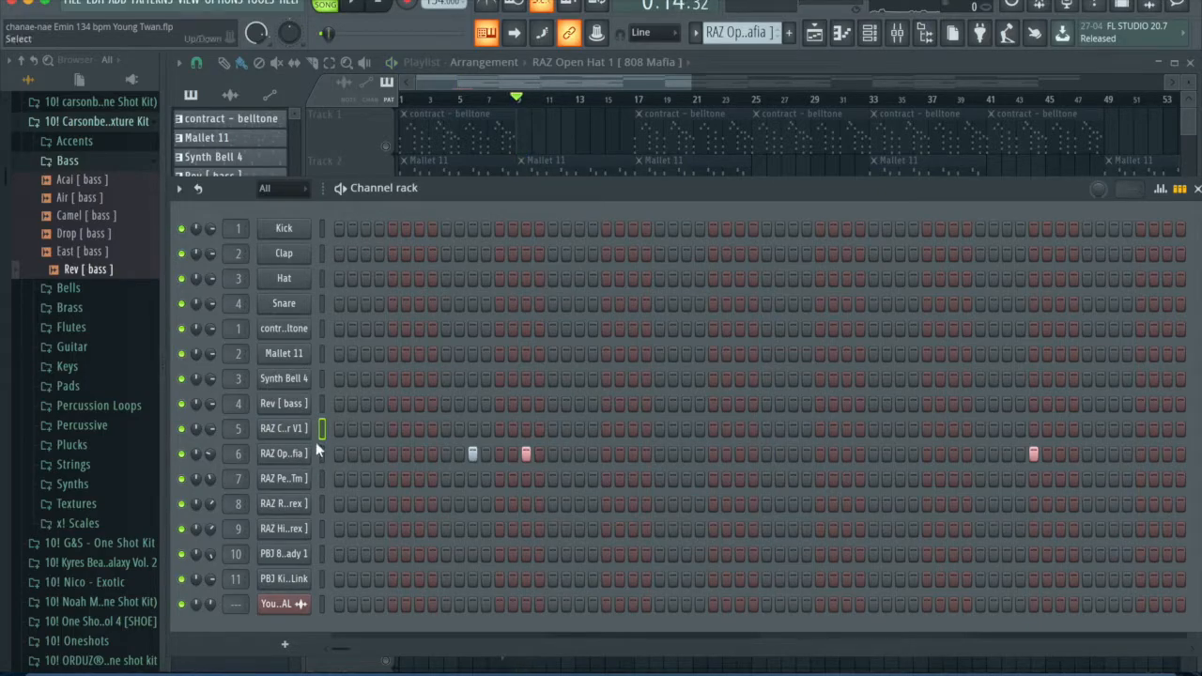
drag(731, 190, 682, 398)
click(801, 236)
right_click(391, 381)
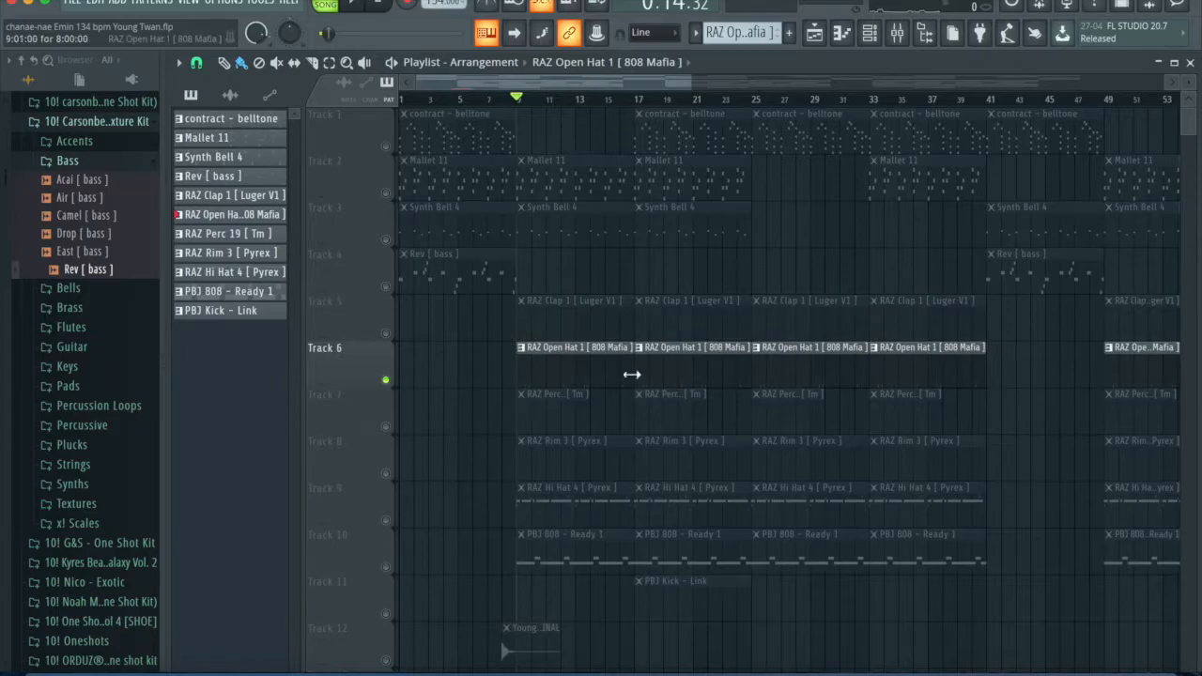
scroll(508, 404, up, 4)
key(space)
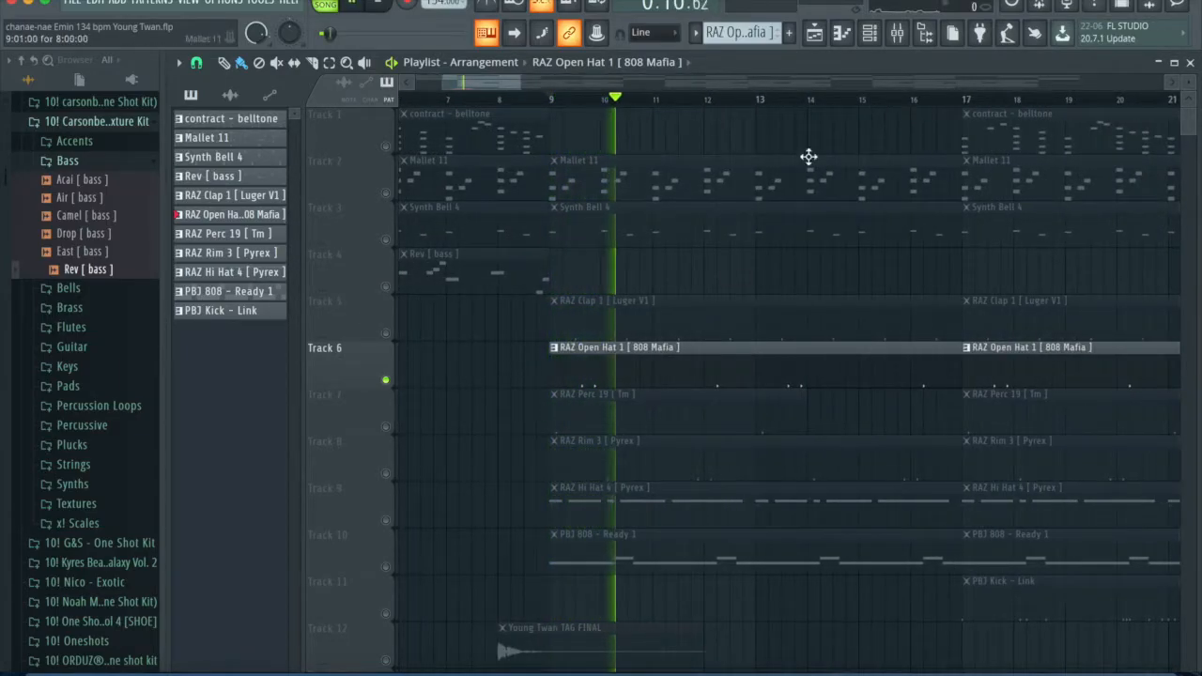
- Examine the open hat pattern's steps in the channel rack and its notes in the piano roll
click(883, 39)
drag(544, 440, 516, 165)
click(1106, 158)
click(1106, 158)
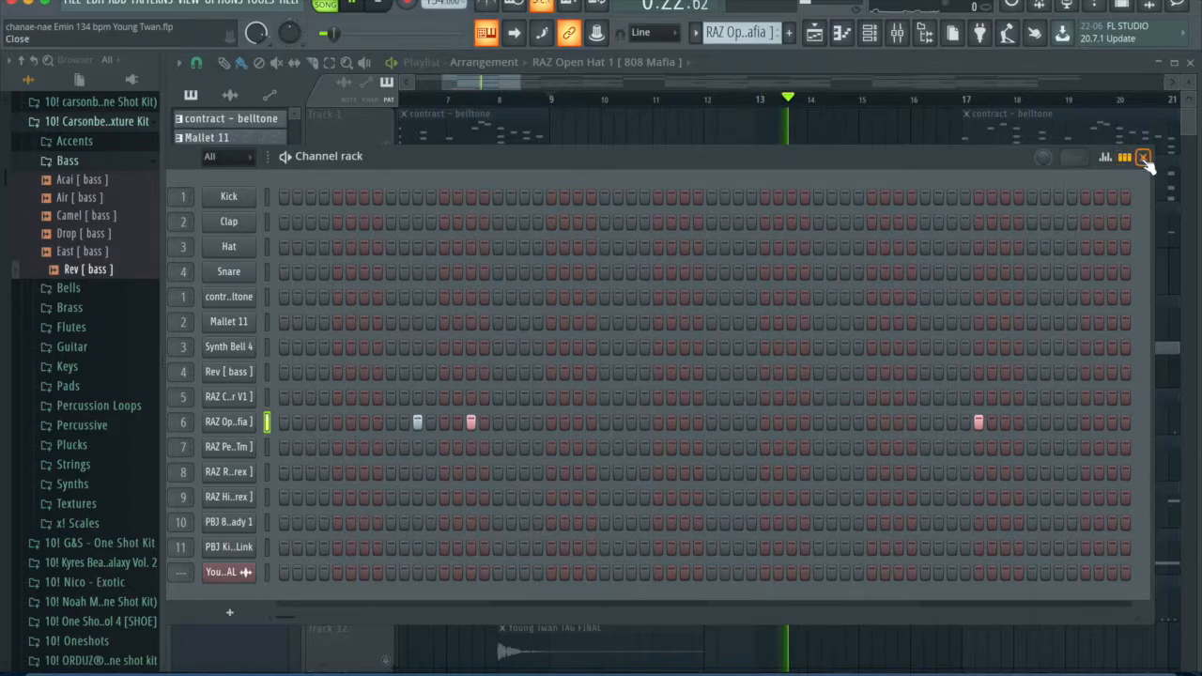
click(1144, 158)
key(F7)
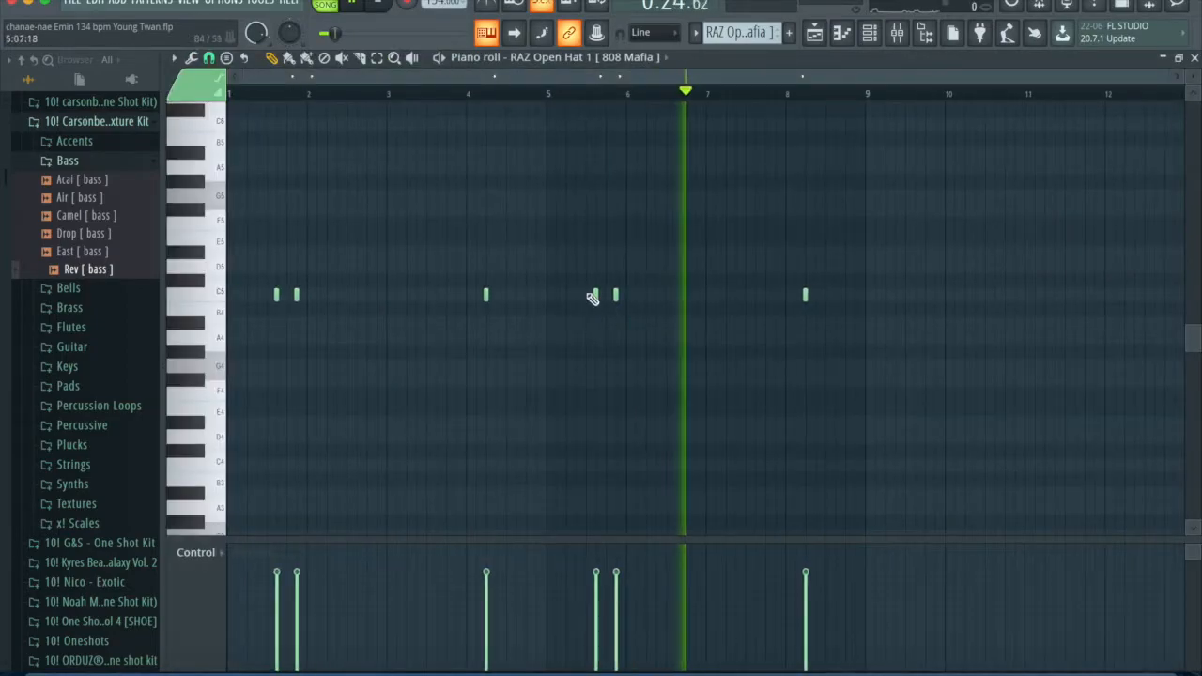
- Return to the playlist, unmute Track 5 and play the clap and open hat together from bar 9
key(F5)
click(385, 333)
key(space)
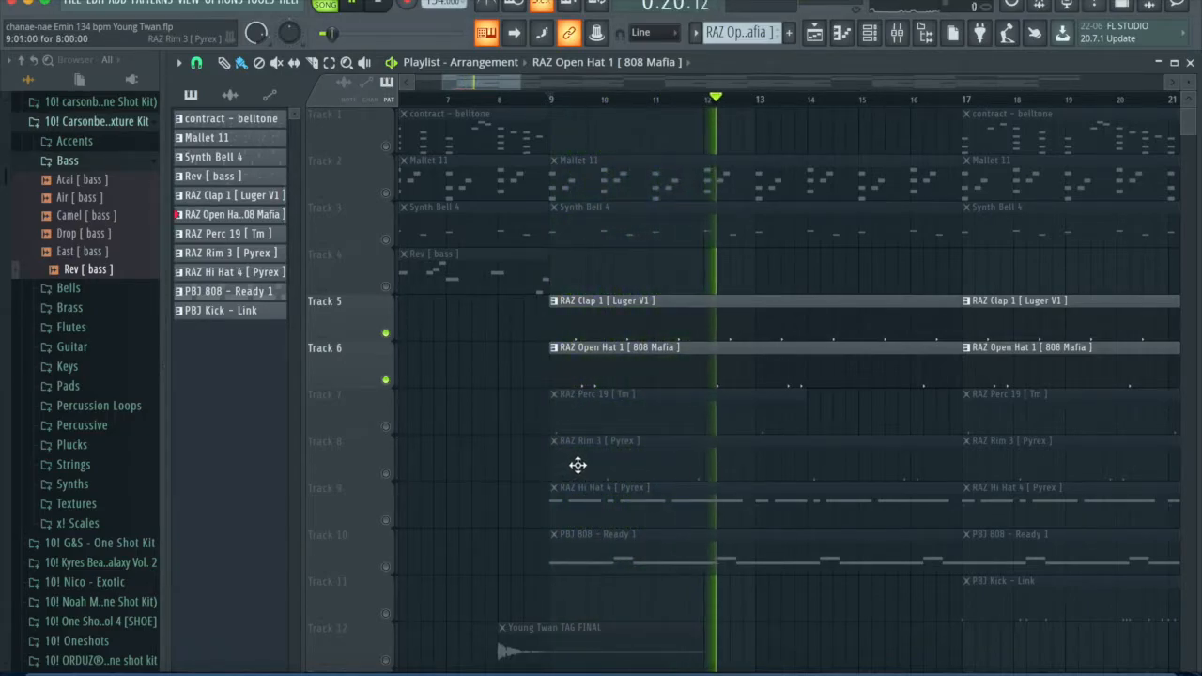
key(space)
- Unmute Track 7 and play RAZ Perc 19 [ Tm ] along with the clap and open hat
click(385, 427)
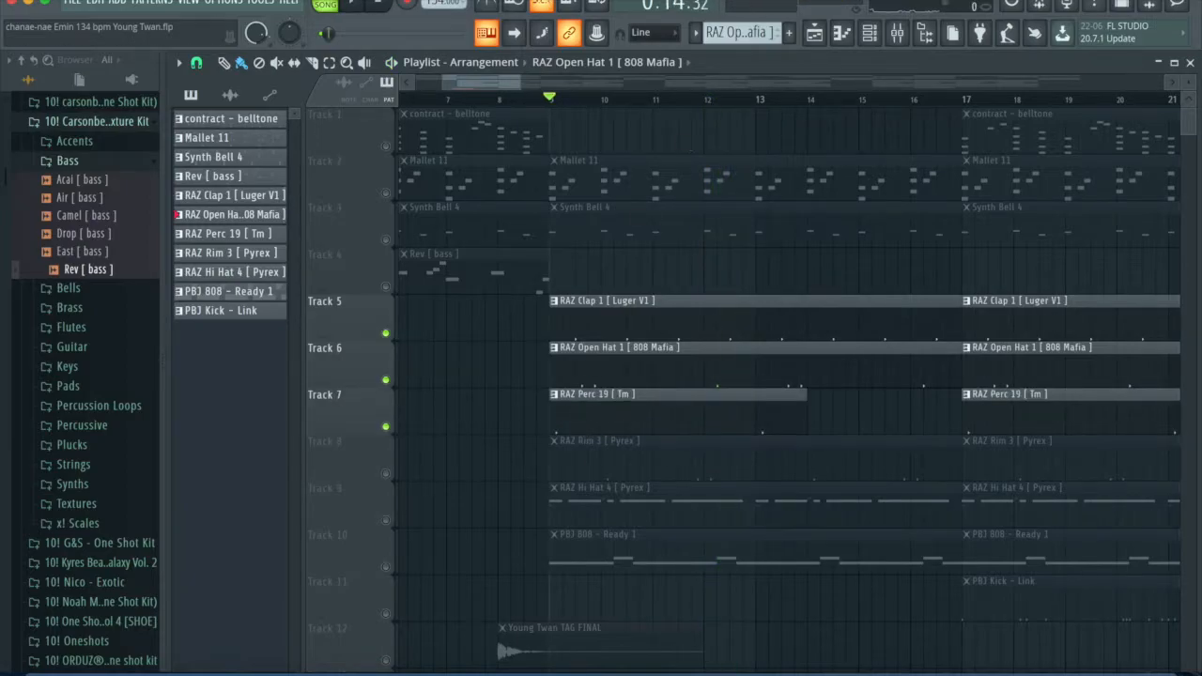
key(space)
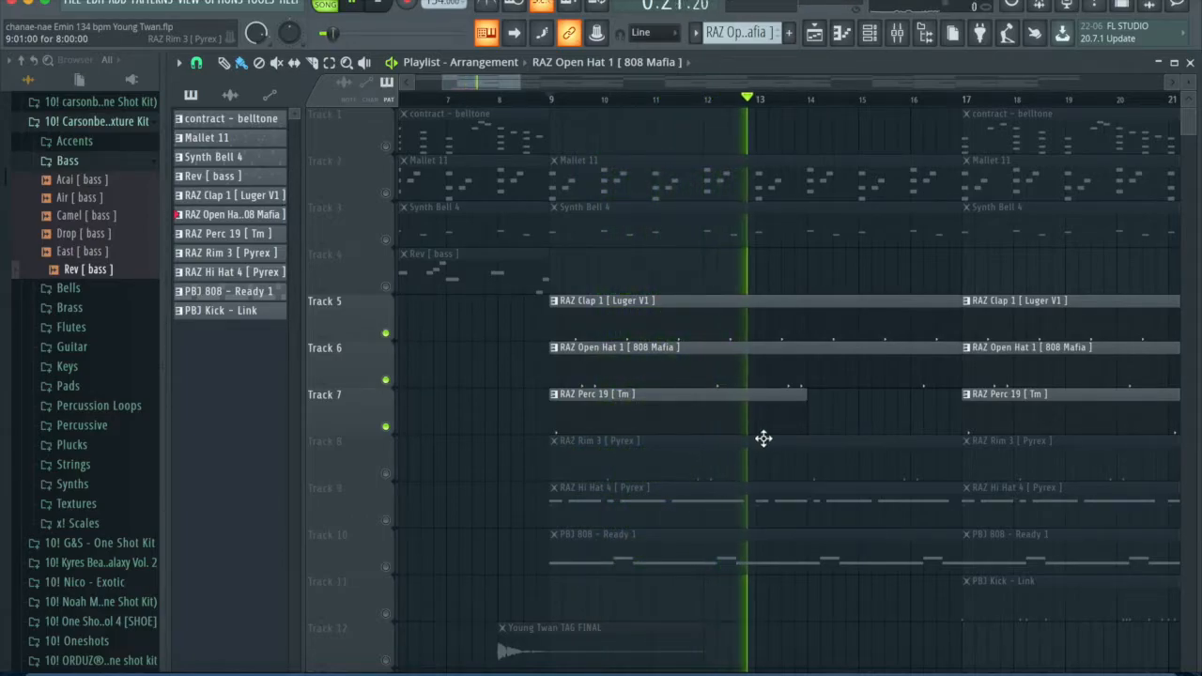
key(space)
- Show the RAZ Perc 19 [ Tm ] pattern's steps in the channel rack, and briefly replay the drums from bar 9
click(875, 36)
scroll(751, 34, down, 1)
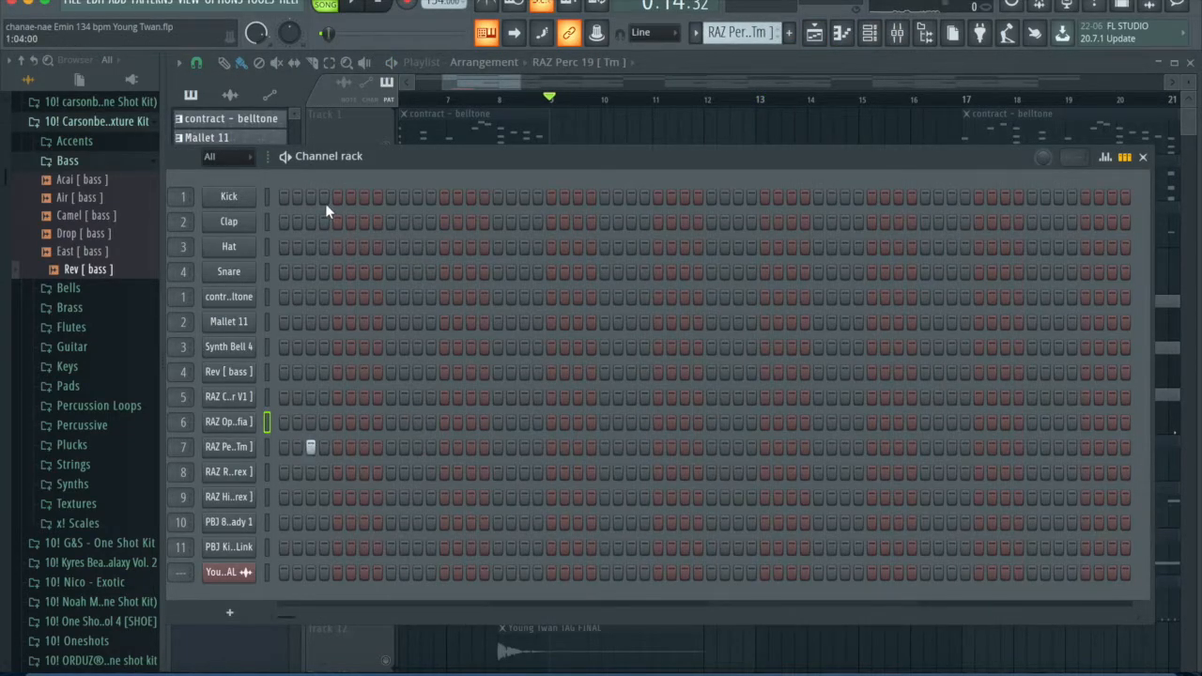
click(256, 642)
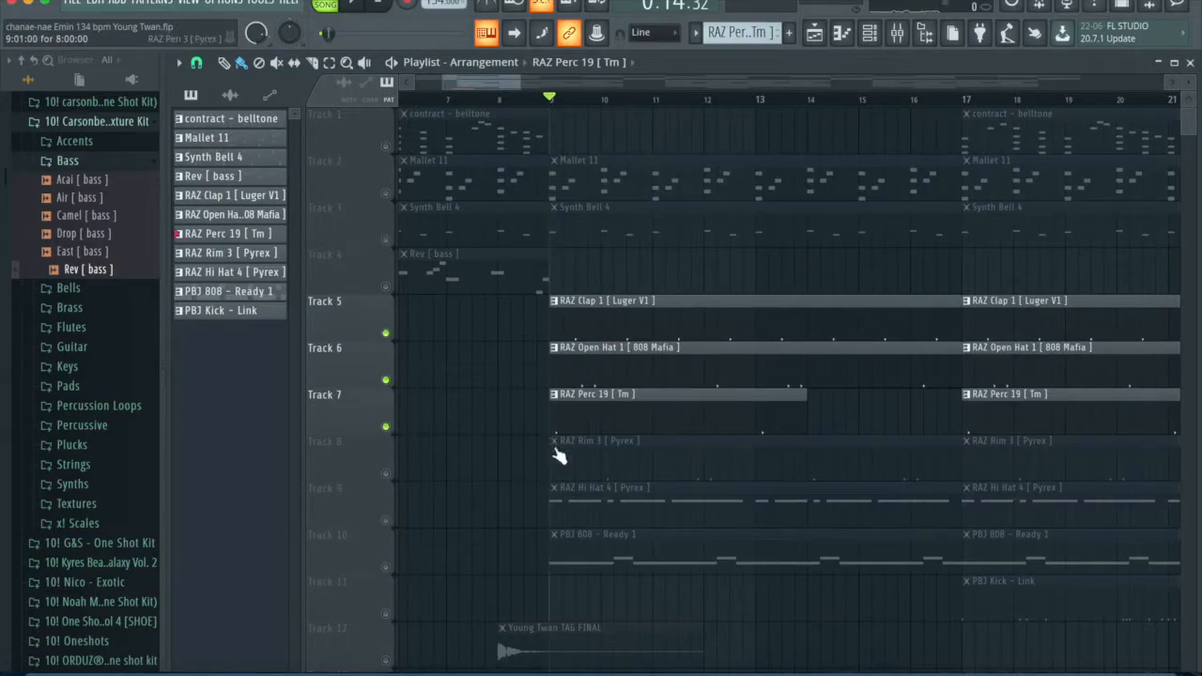
key(space)
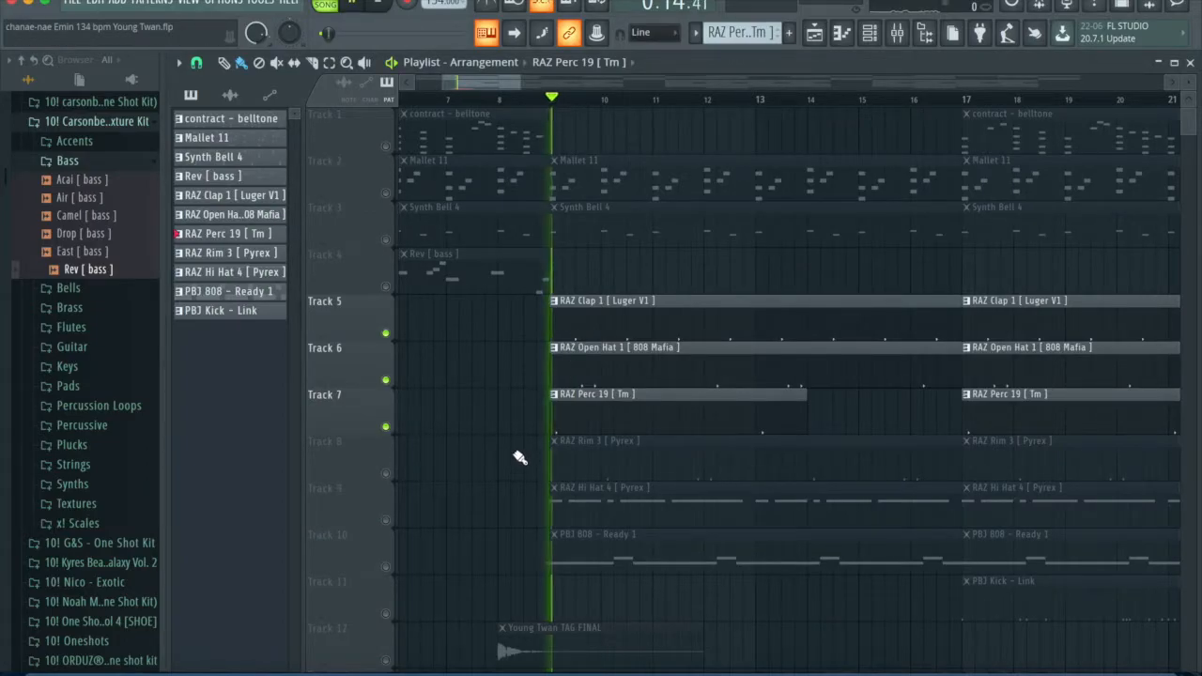
key(space)
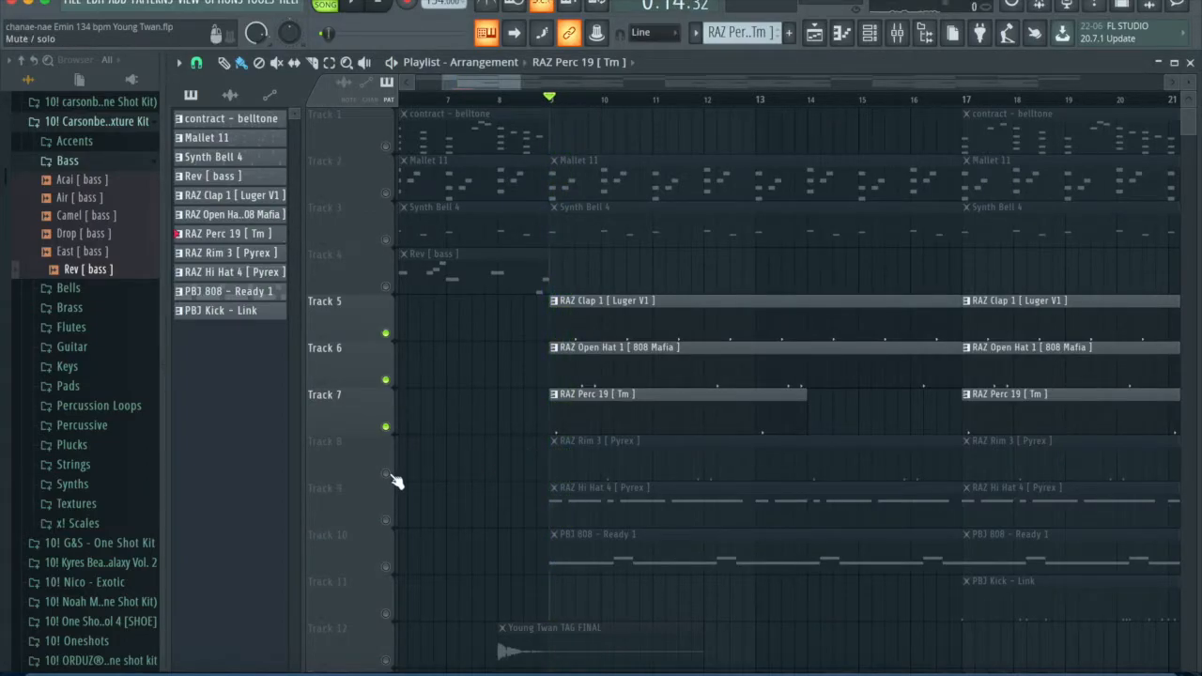
- Unmute Track 8 and play RAZ Rim 3 [ Pyrex ] with the other drums from bar 9
click(386, 475)
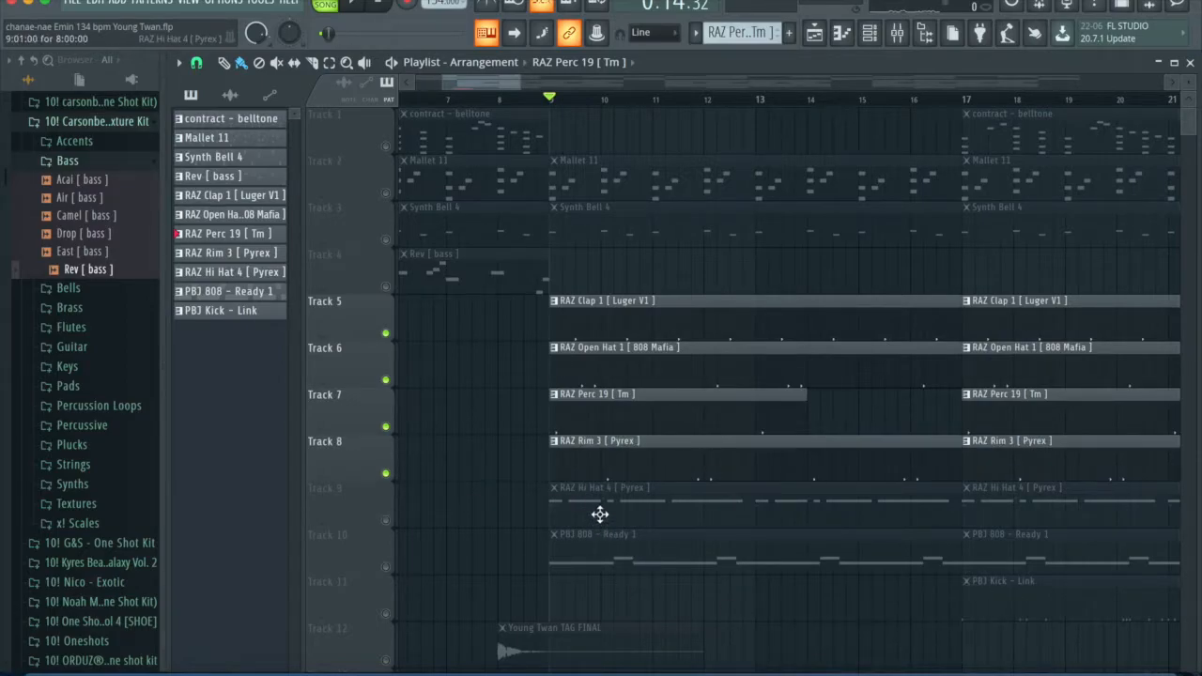
key(space)
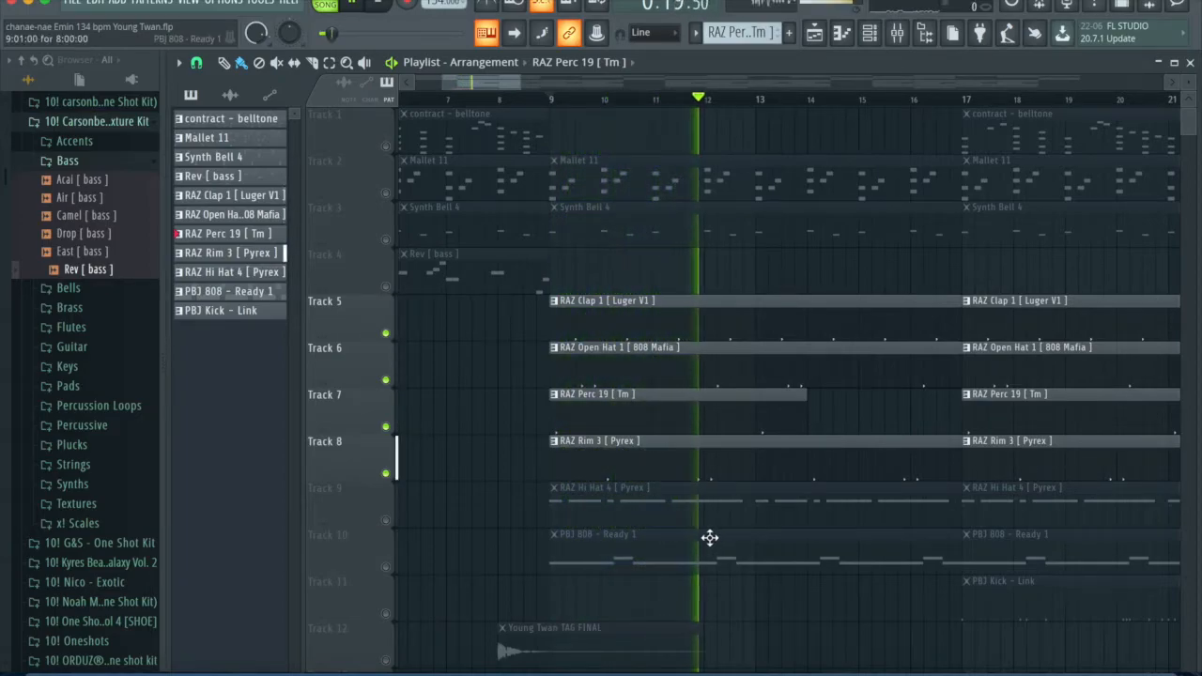
key(space)
- Unmute Track 9, examine the RAZ Hi Hat 4 [ Pyrex ] notes in the piano roll, and return to the playlist
click(386, 521)
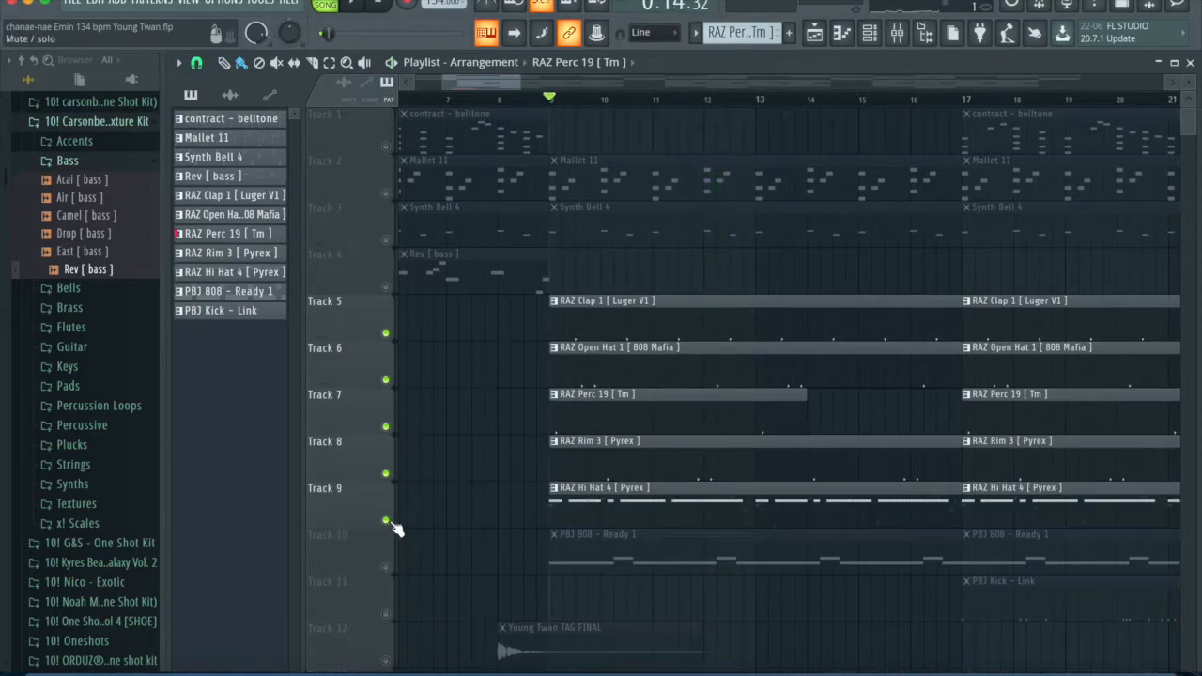
double_click(635, 499)
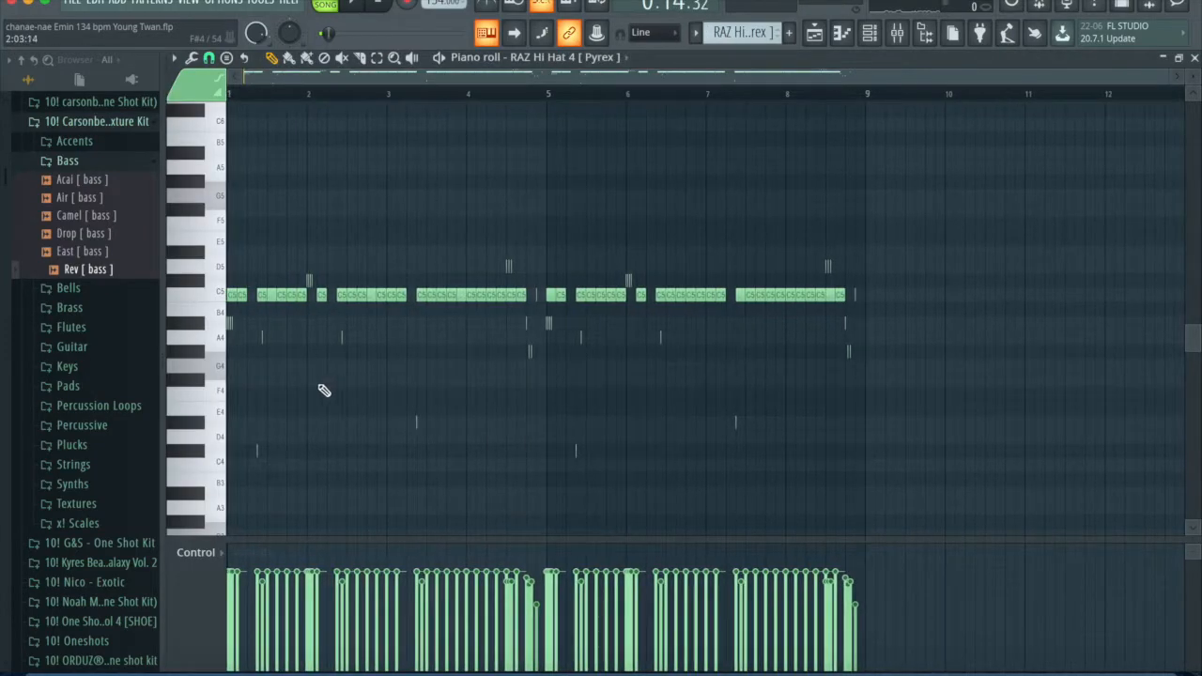
scroll(210, 304, up, 5)
scroll(210, 304, down, 5)
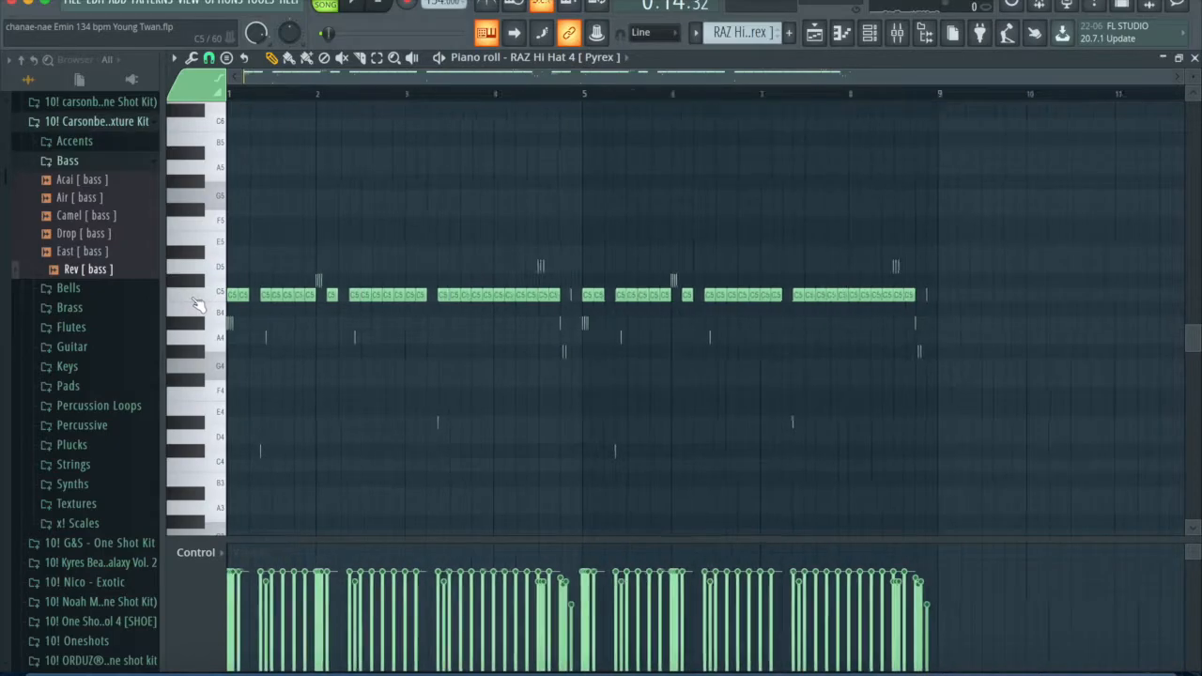
click(849, 36)
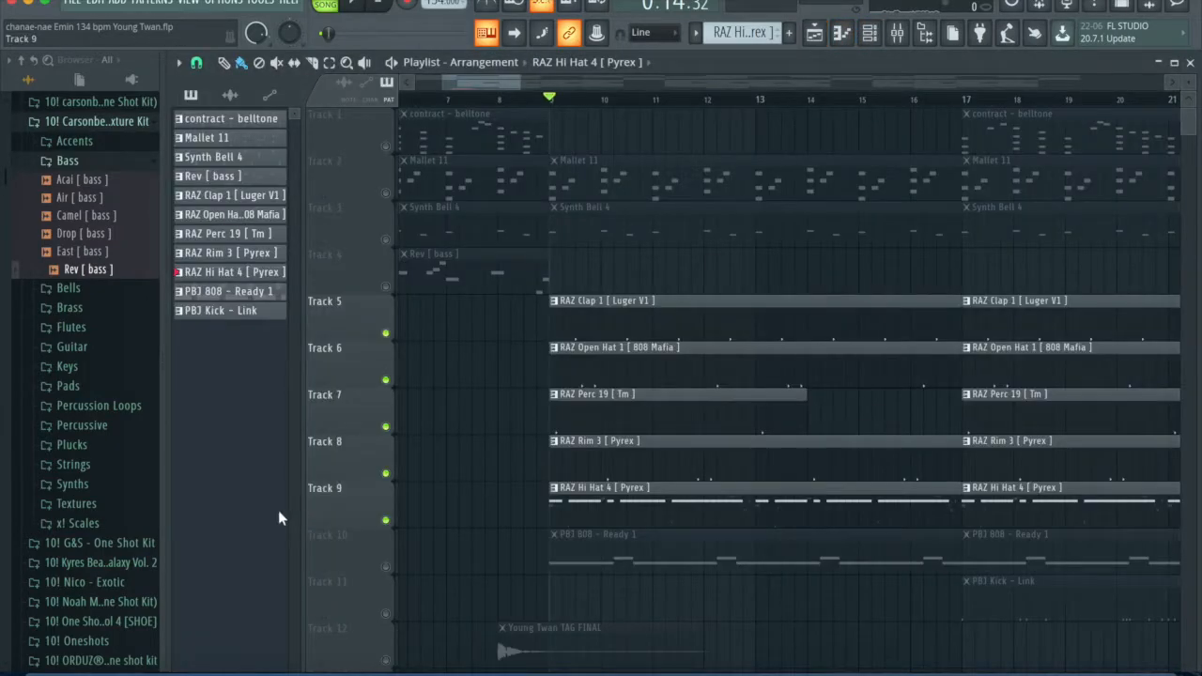
- Solo Track 9 and follow the hi-hat's playback in the piano roll before returning to the playlist
right_click(389, 517)
double_click(610, 492)
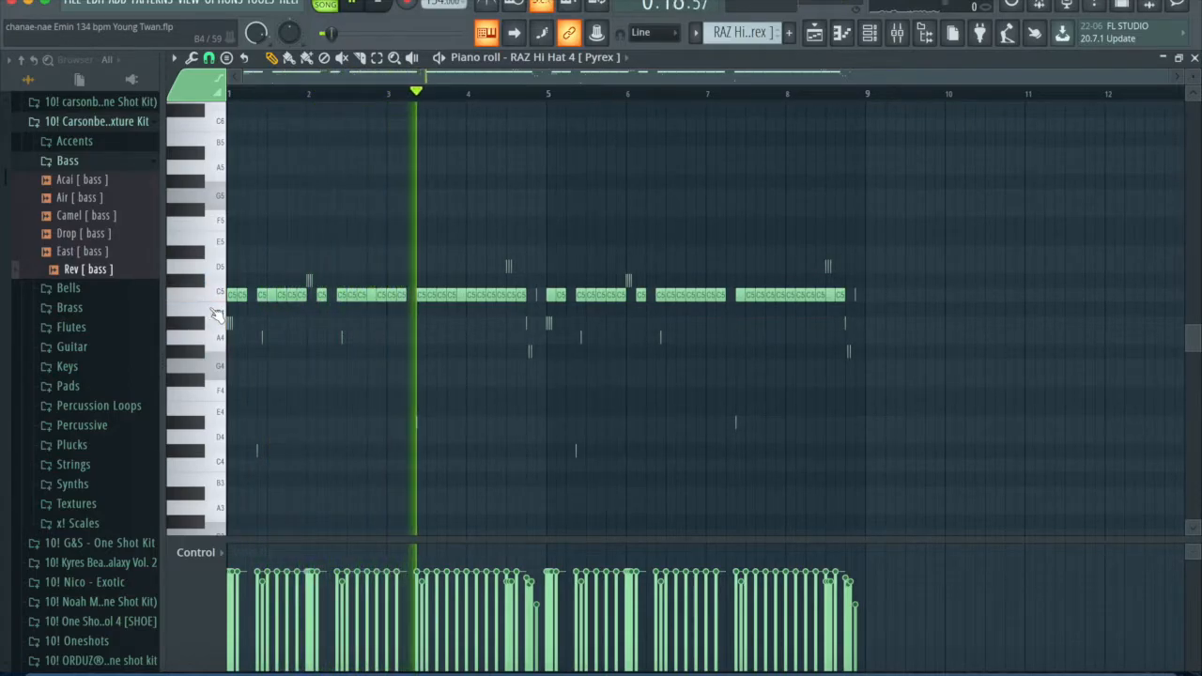
click(815, 34)
- Unmute the muted percussion on Tracks 7, 6 and 5 and play all the drums with the hi-hat from bar 9
click(385, 427)
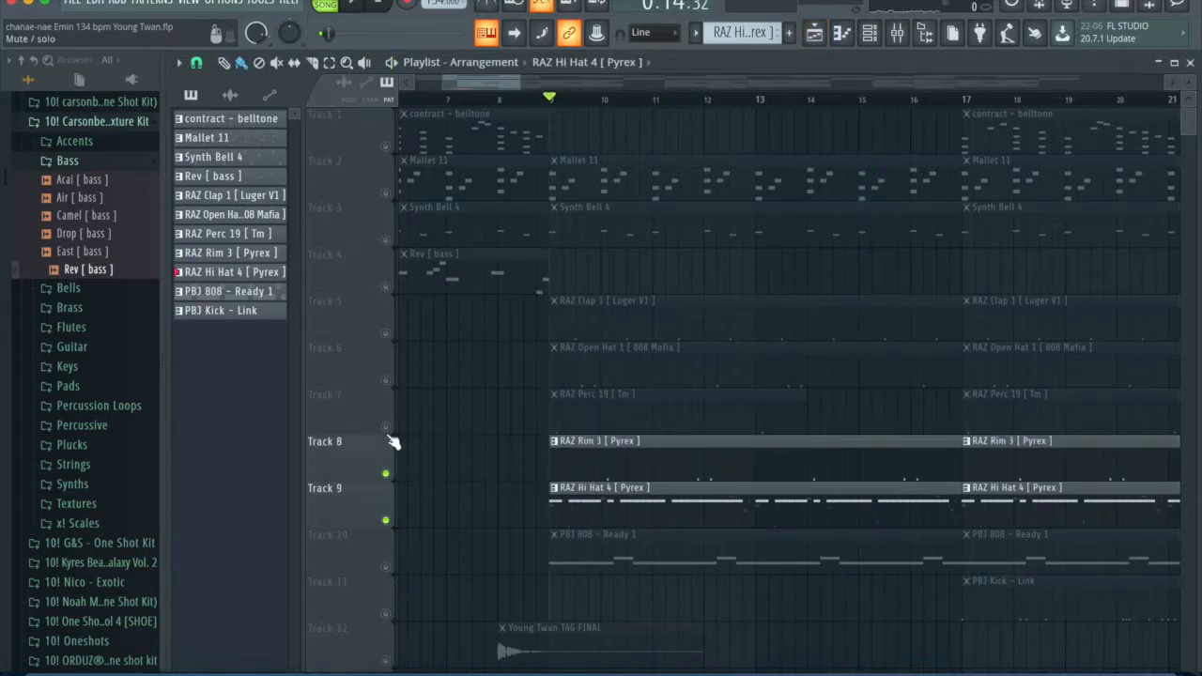
click(386, 380)
click(385, 333)
click(385, 286)
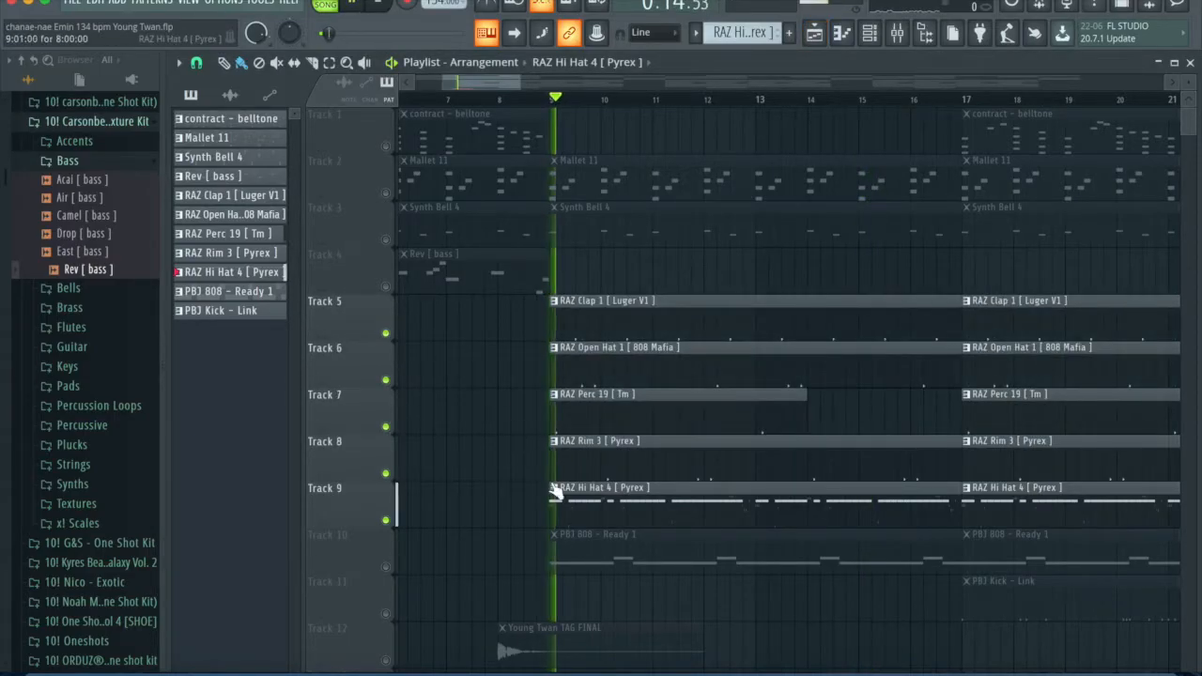
scroll(595, 508, down, 5)
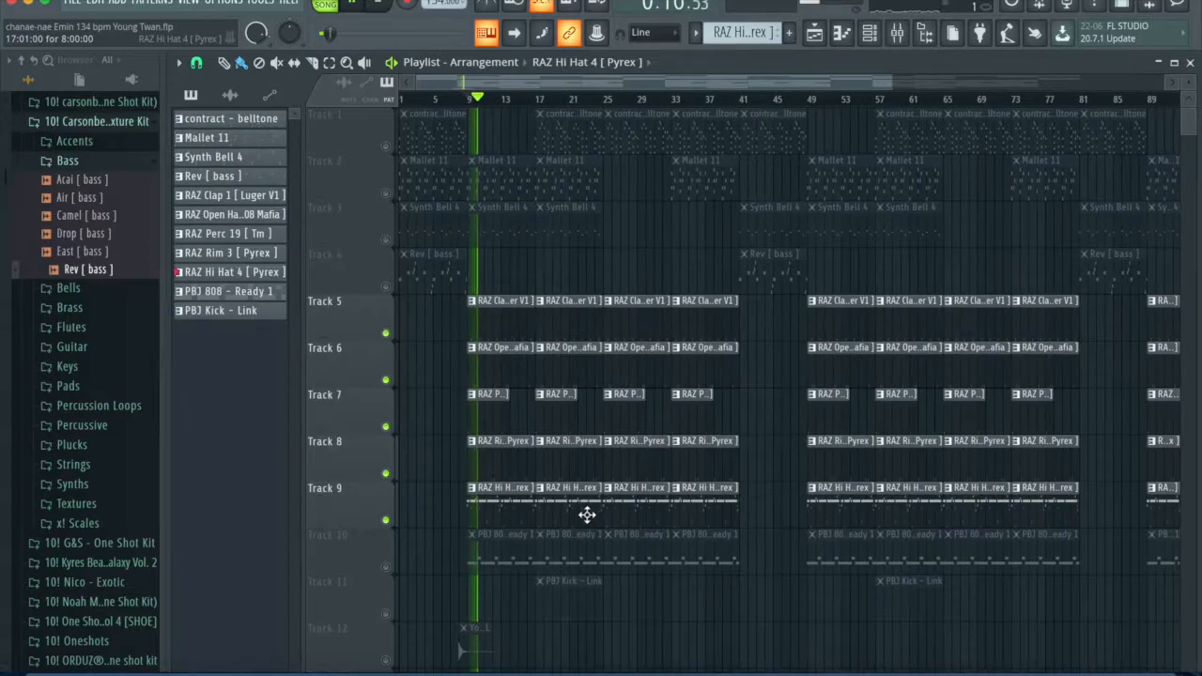
scroll(474, 542, up, 1)
scroll(489, 544, up, 3)
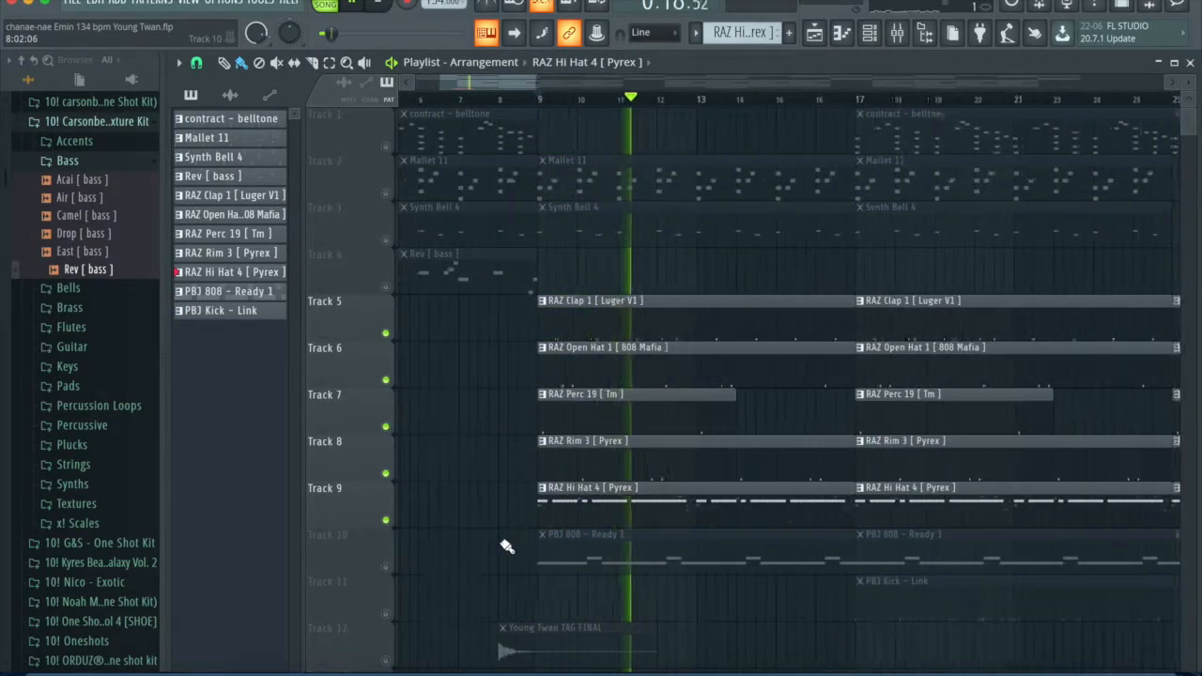
- Solo Track 10, examine the PBJ 808 - Ready 1 notes in the piano roll and play the 808 on its own
click(386, 568)
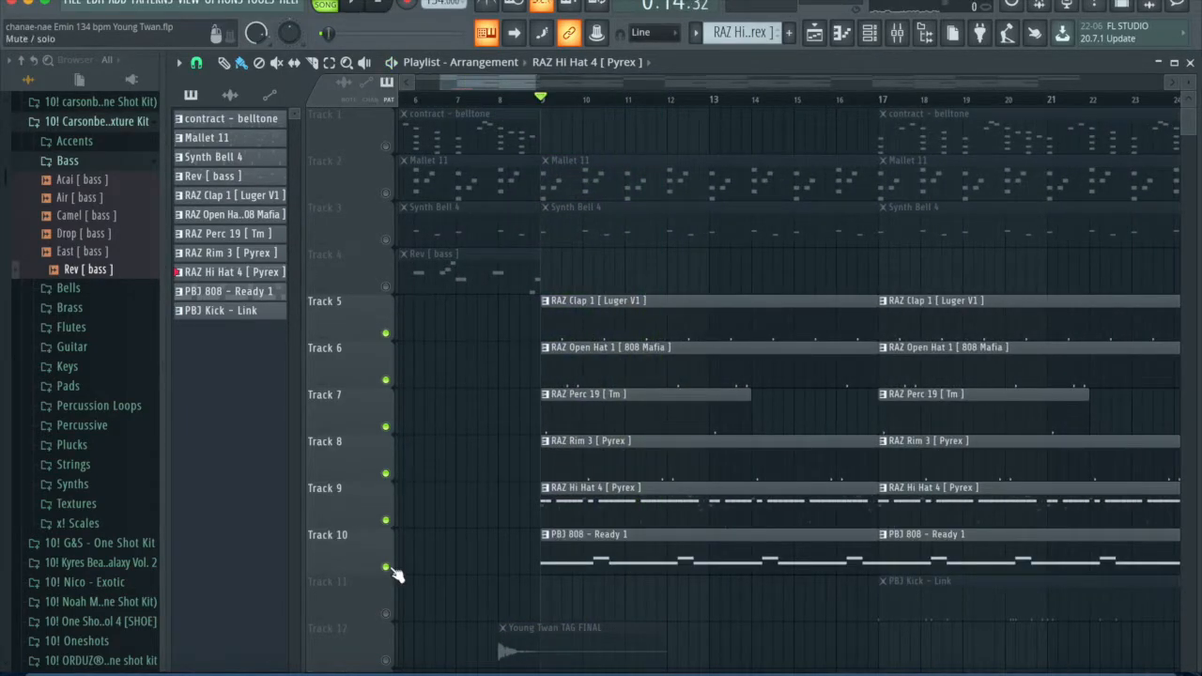
right_click(387, 568)
double_click(607, 562)
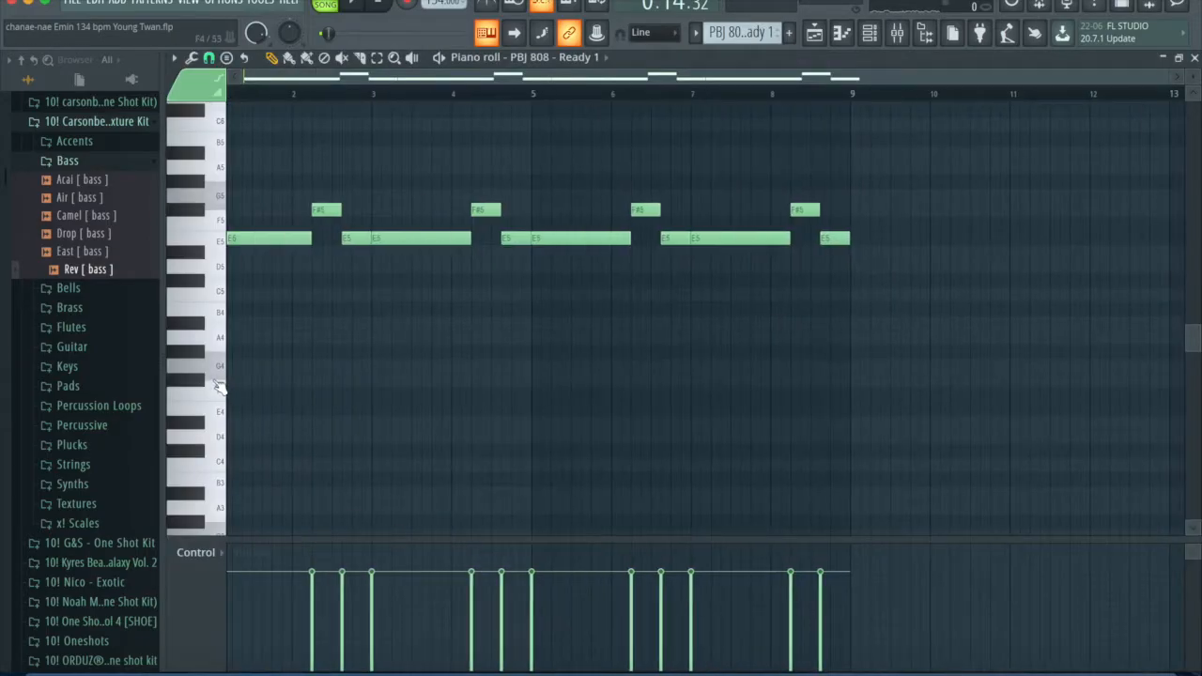
scroll(218, 386, left, 1)
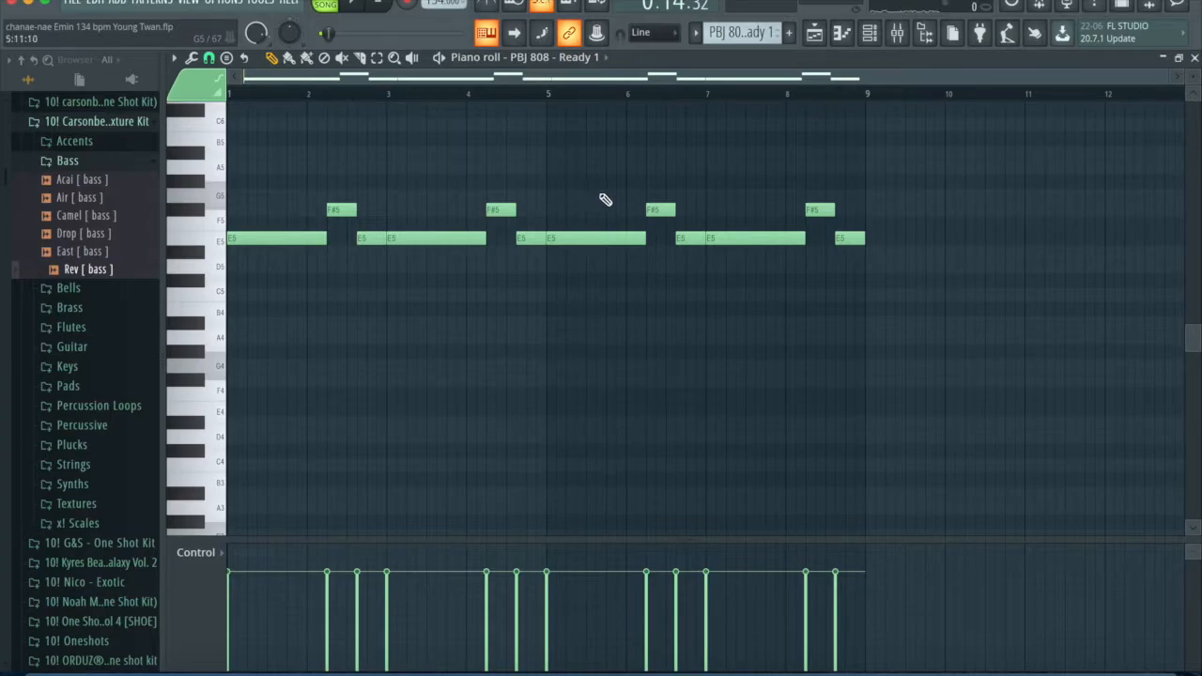
scroll(479, 249, up, 3)
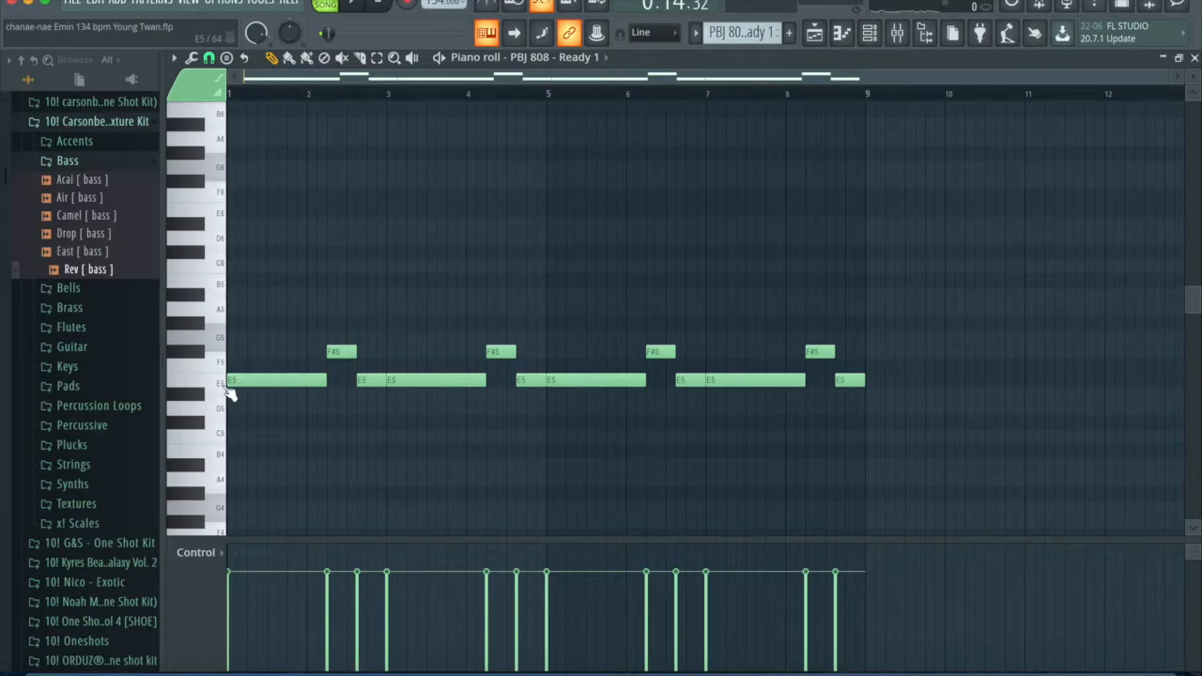
key(space)
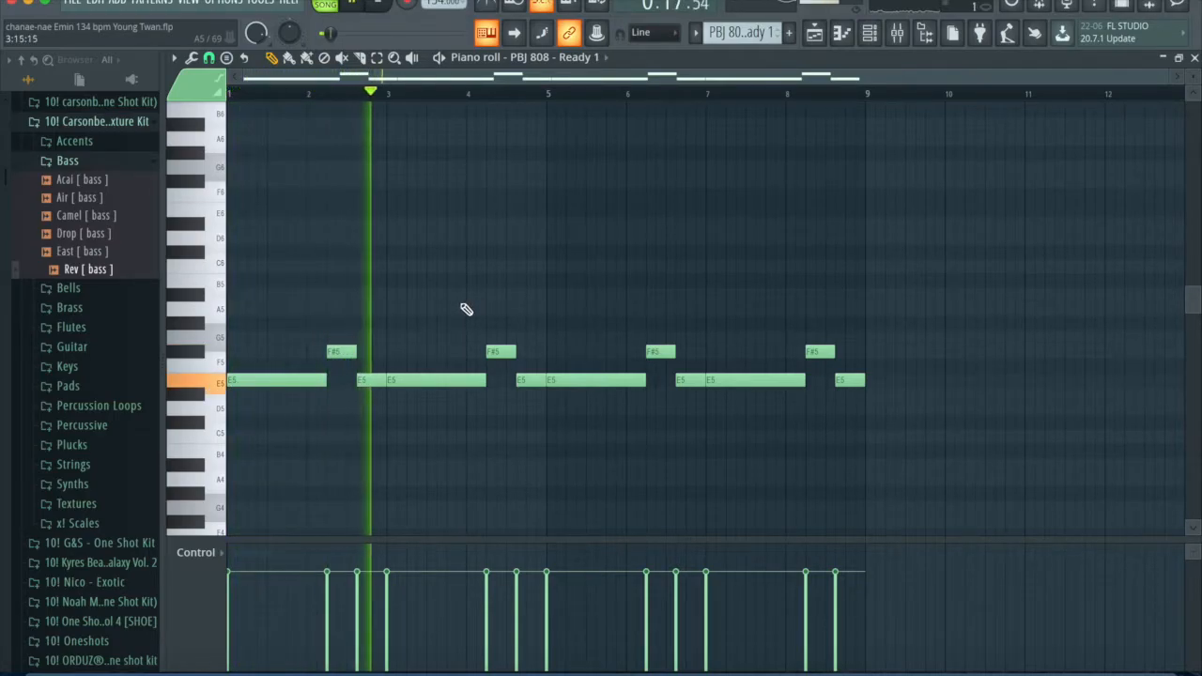
- Switch to the PBJ Kick - Link pattern and solo Track 11 to examine where the kick is placed across the arrangement
key(F5)
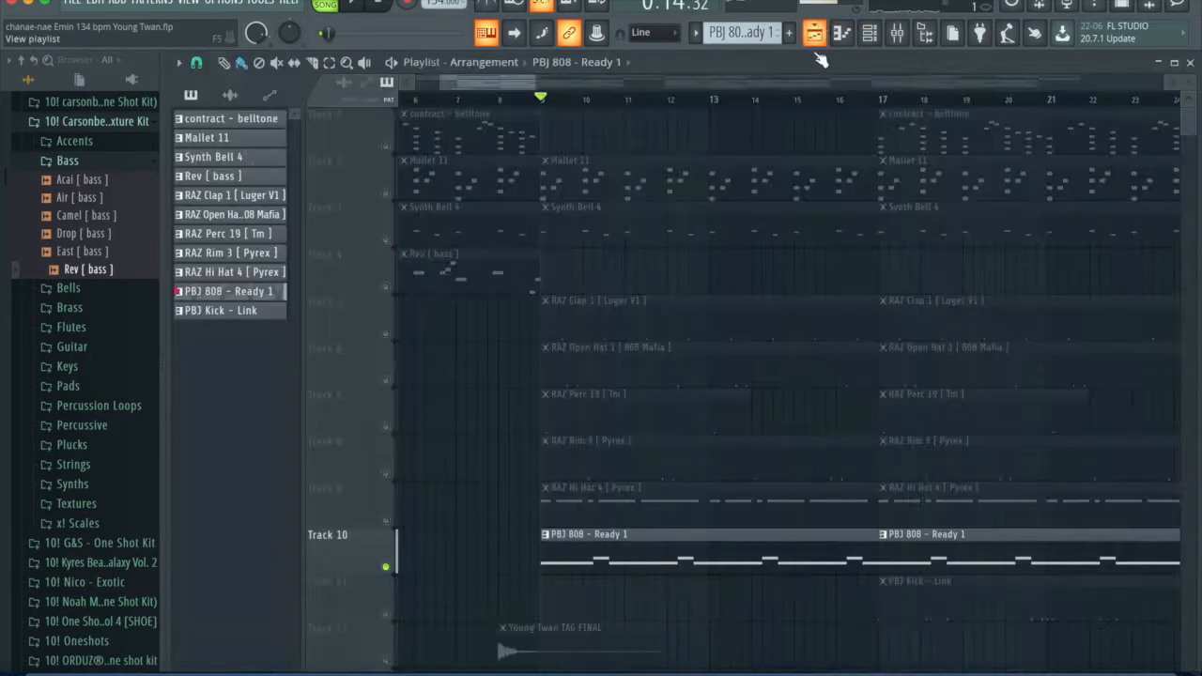
scroll(893, 186, down, 2)
key(F6)
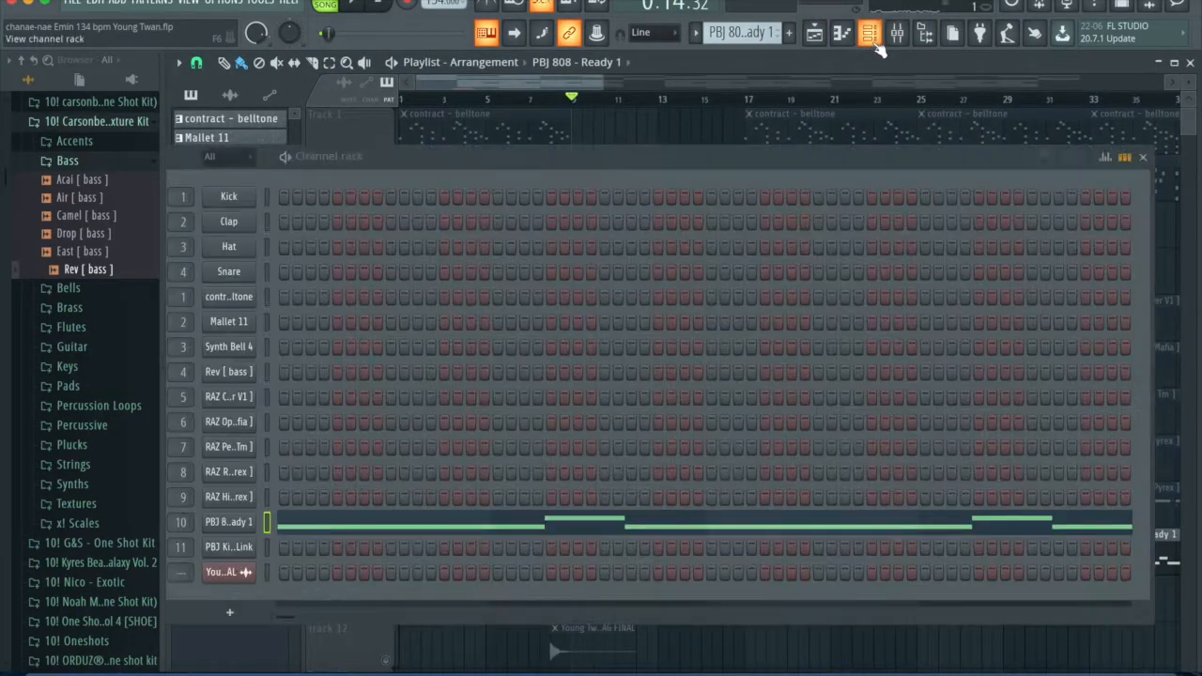
scroll(735, 44, down, 1)
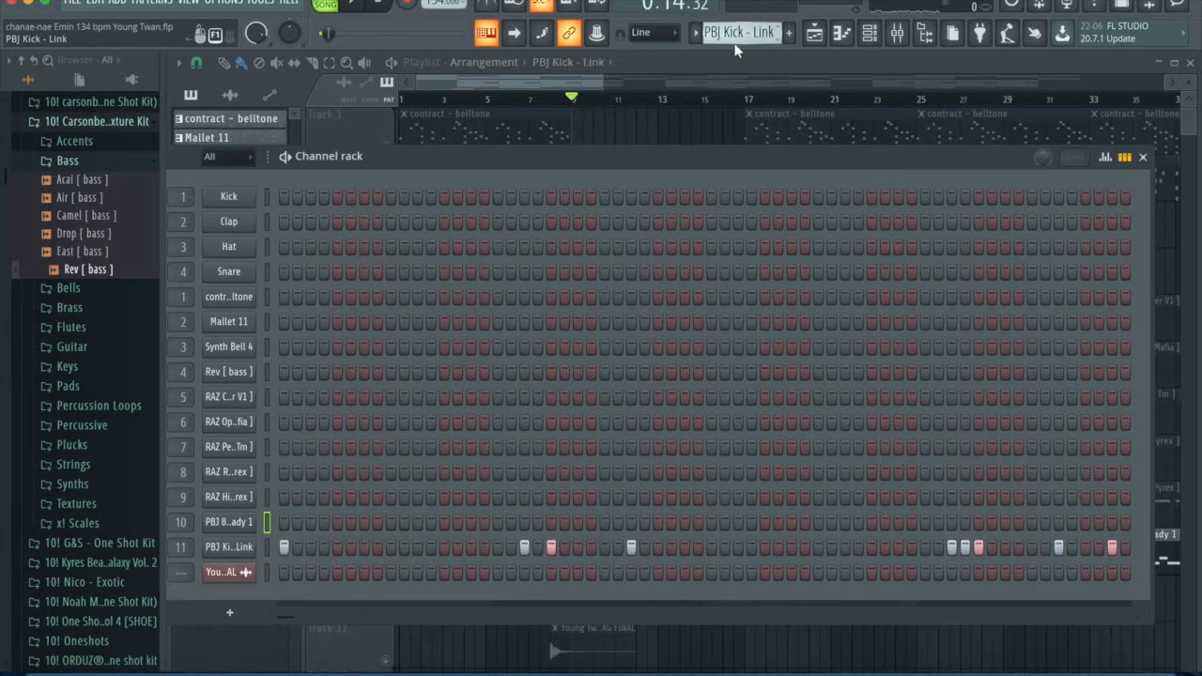
key(F6)
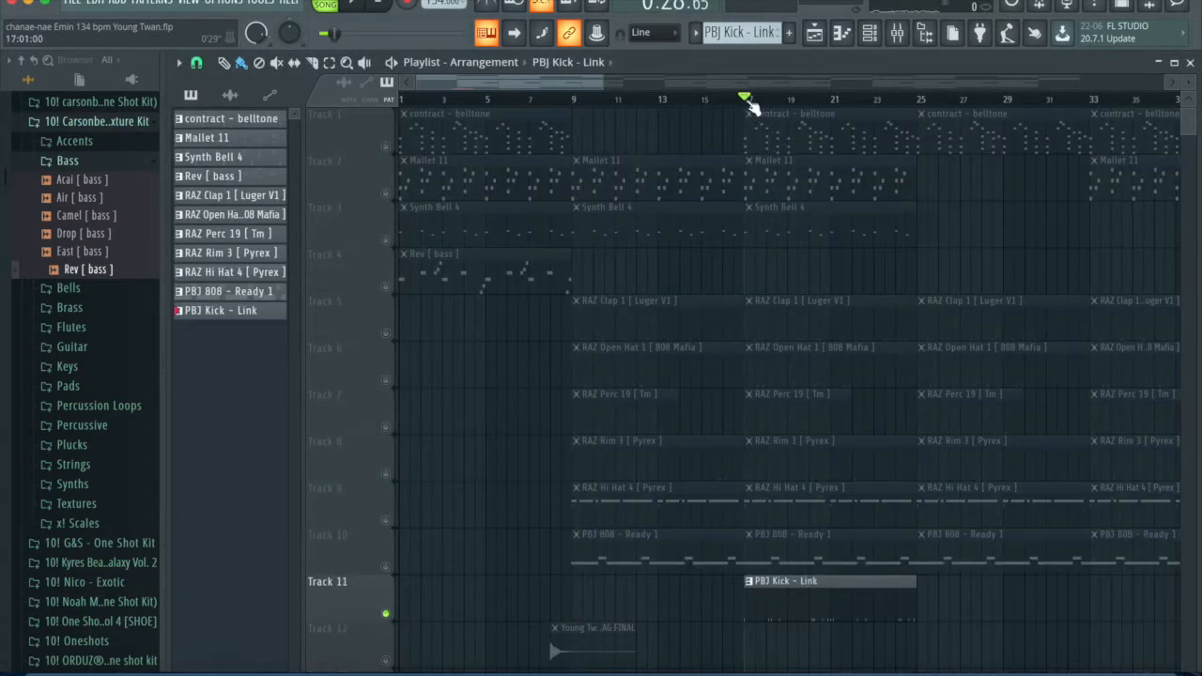
scroll(749, 215, down, 5)
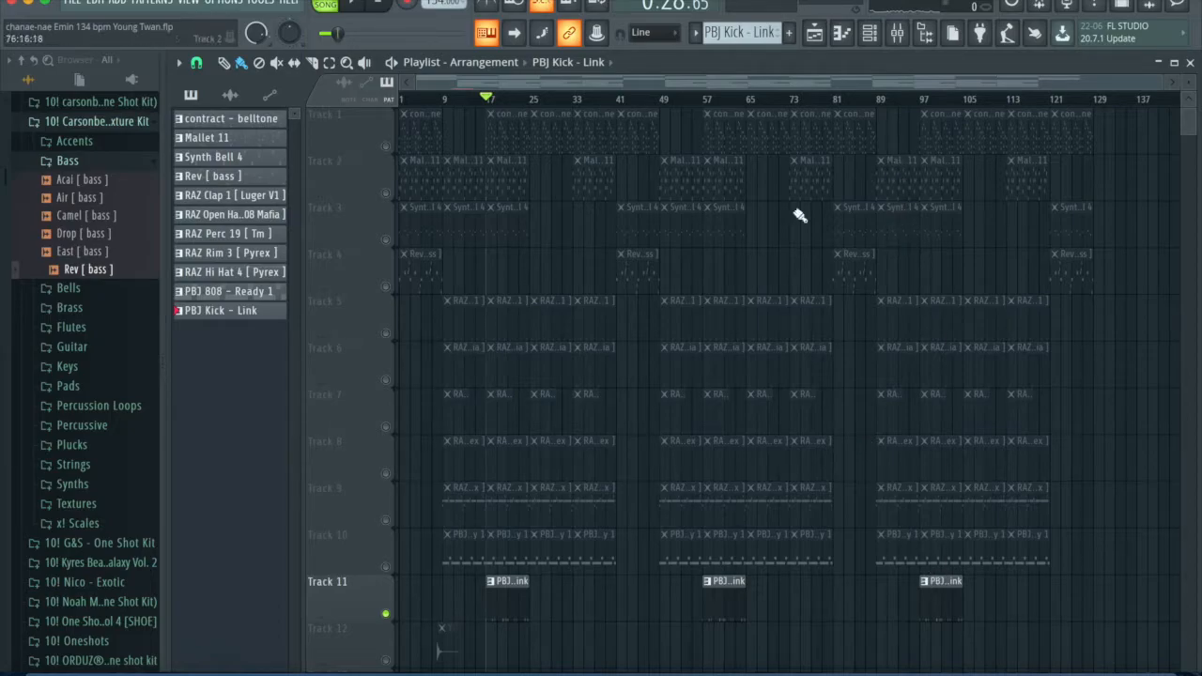
- Examine the PBJ Kick - Link notes in the piano roll and channel rack, play the kick, and return to the playlist
double_click(517, 597)
click(870, 33)
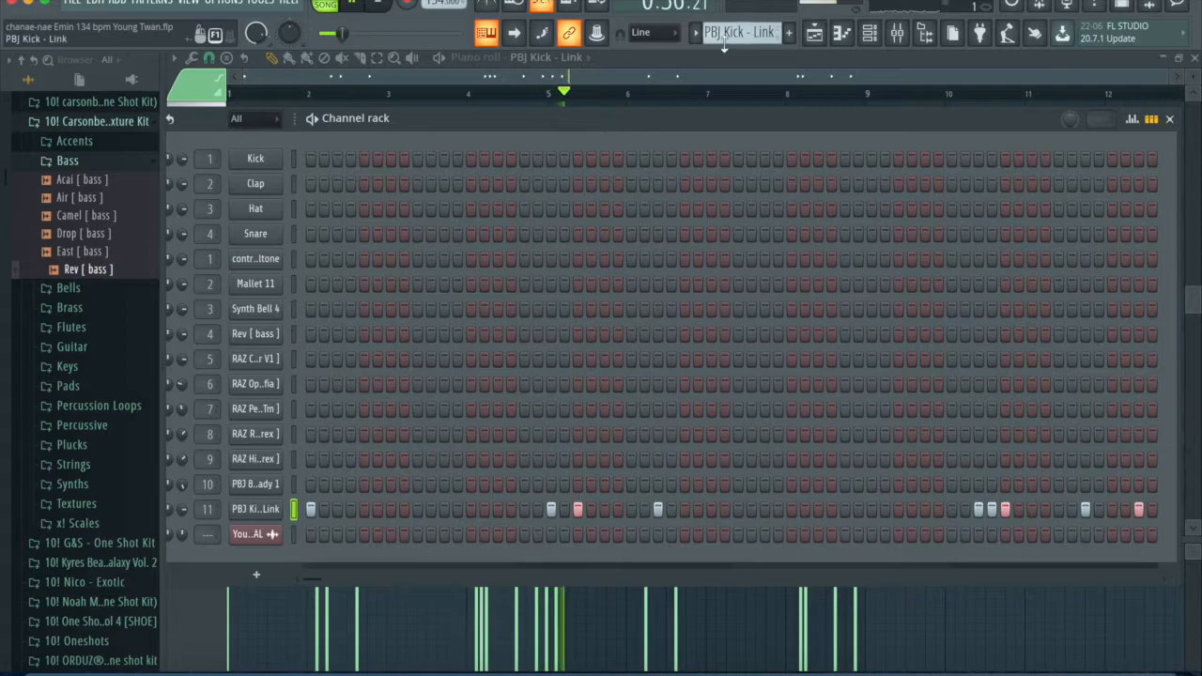
click(816, 31)
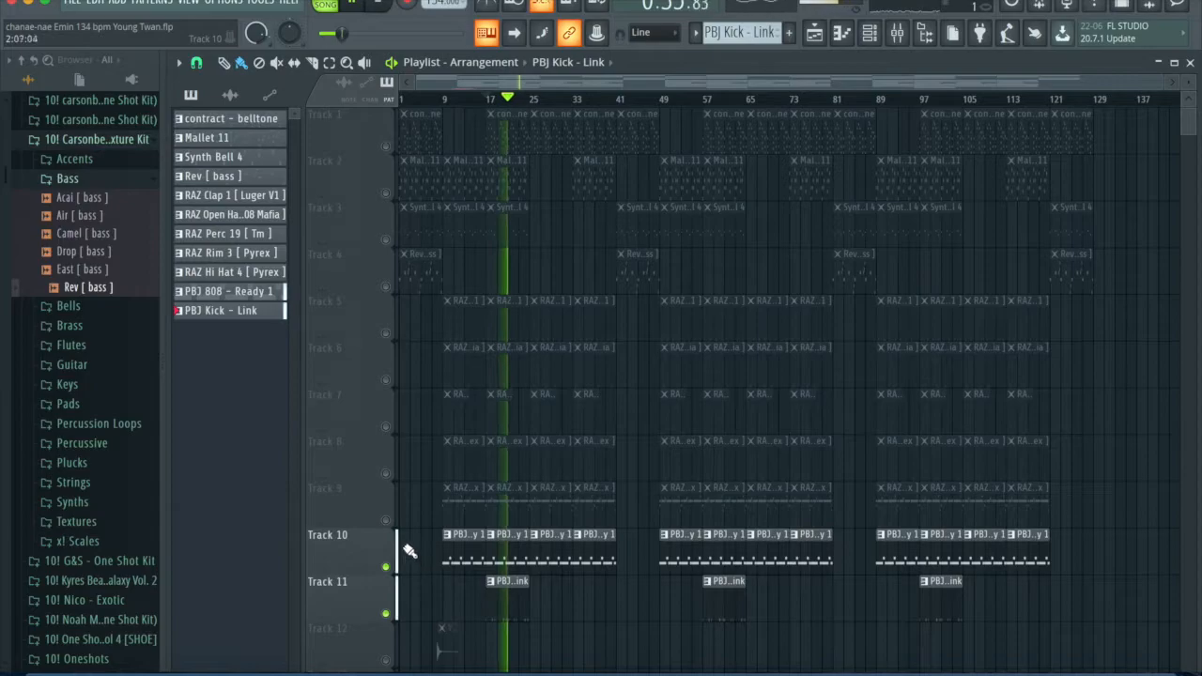
- Unmute Tracks 5 to 9 and play all the drums with the 808 and kick from bar 17
key(space)
drag(395, 524, 387, 334)
key(space)
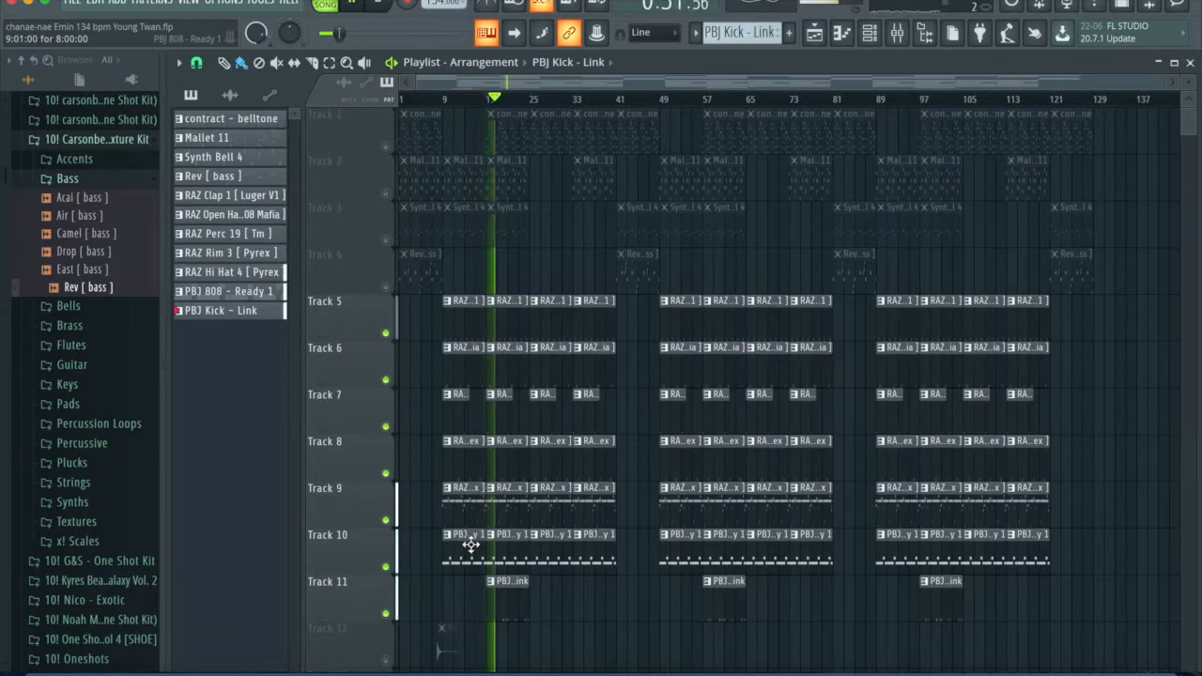
ctrl+scroll(474, 526, up, 4)
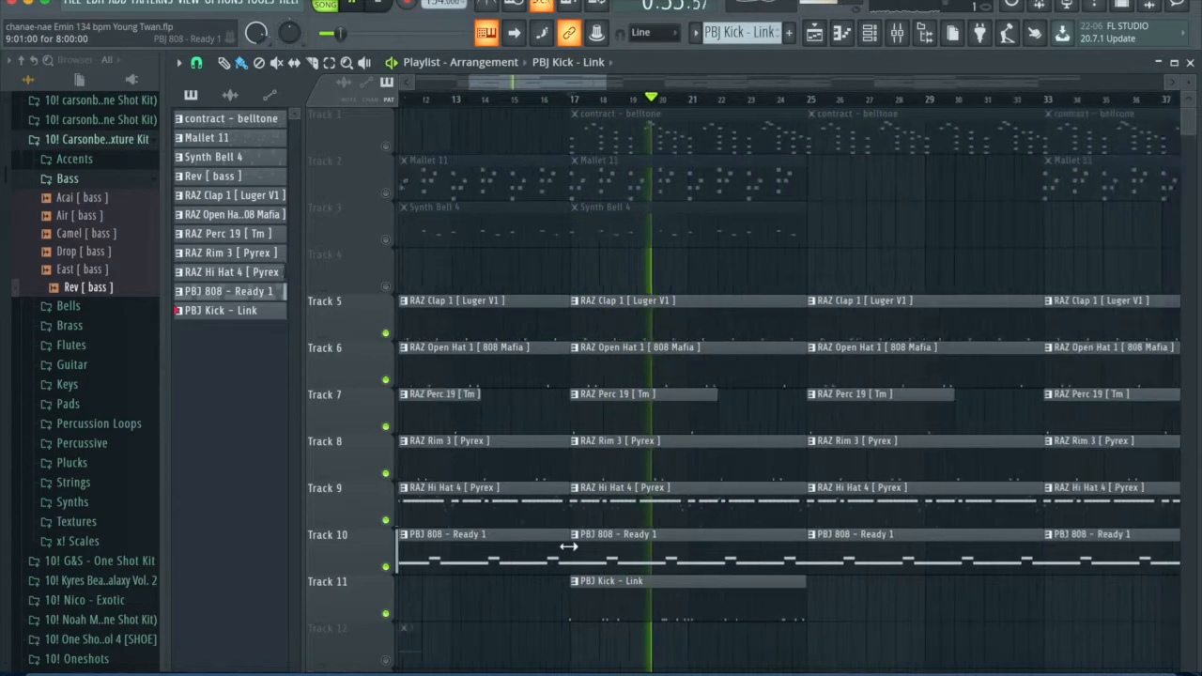
ctrl+scroll(594, 555, down, 2)
ctrl+scroll(584, 423, down, 3)
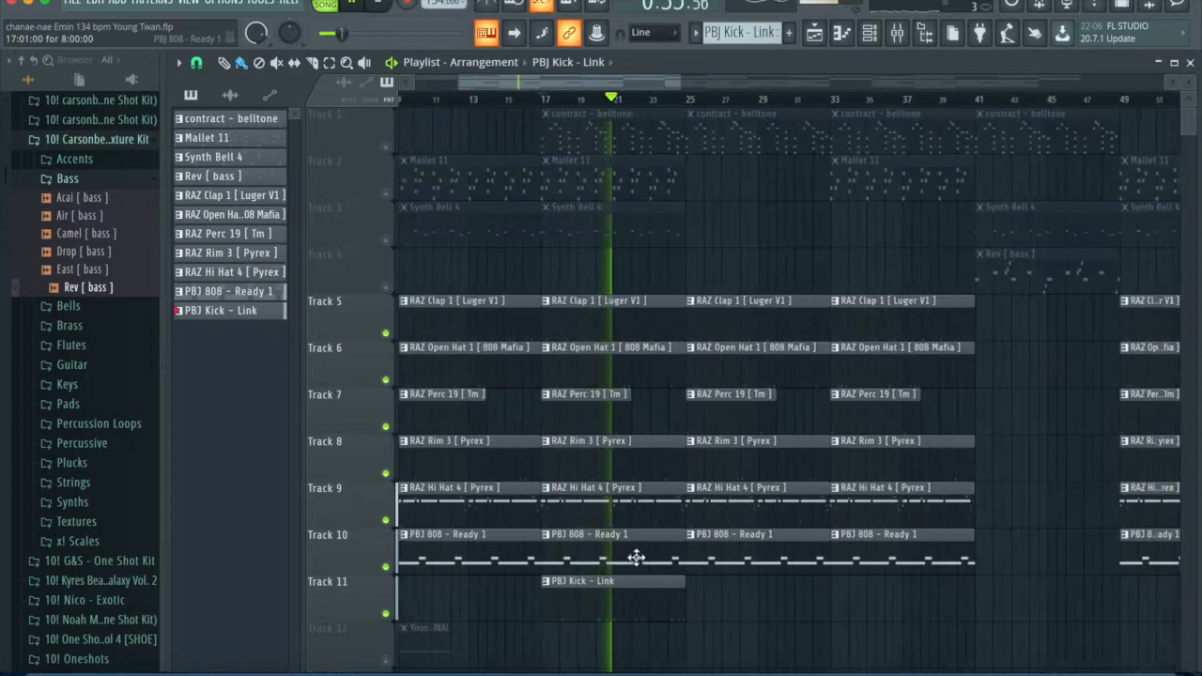
key(space)
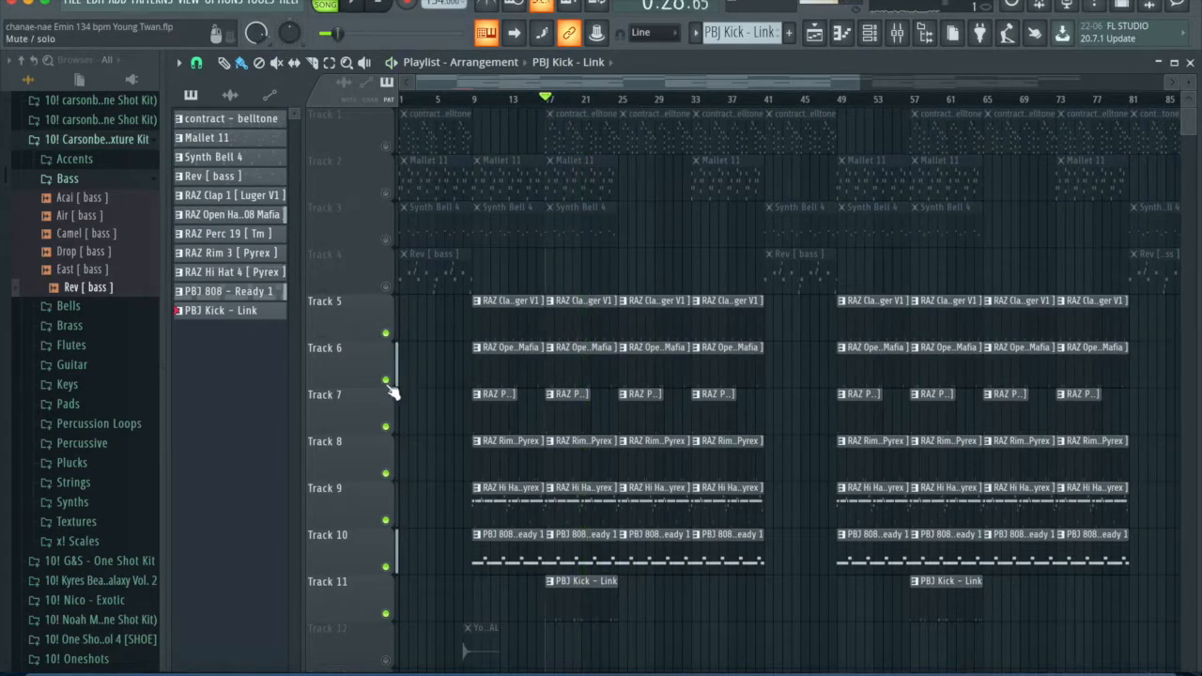
ctrl+scroll(524, 404, down, 2)
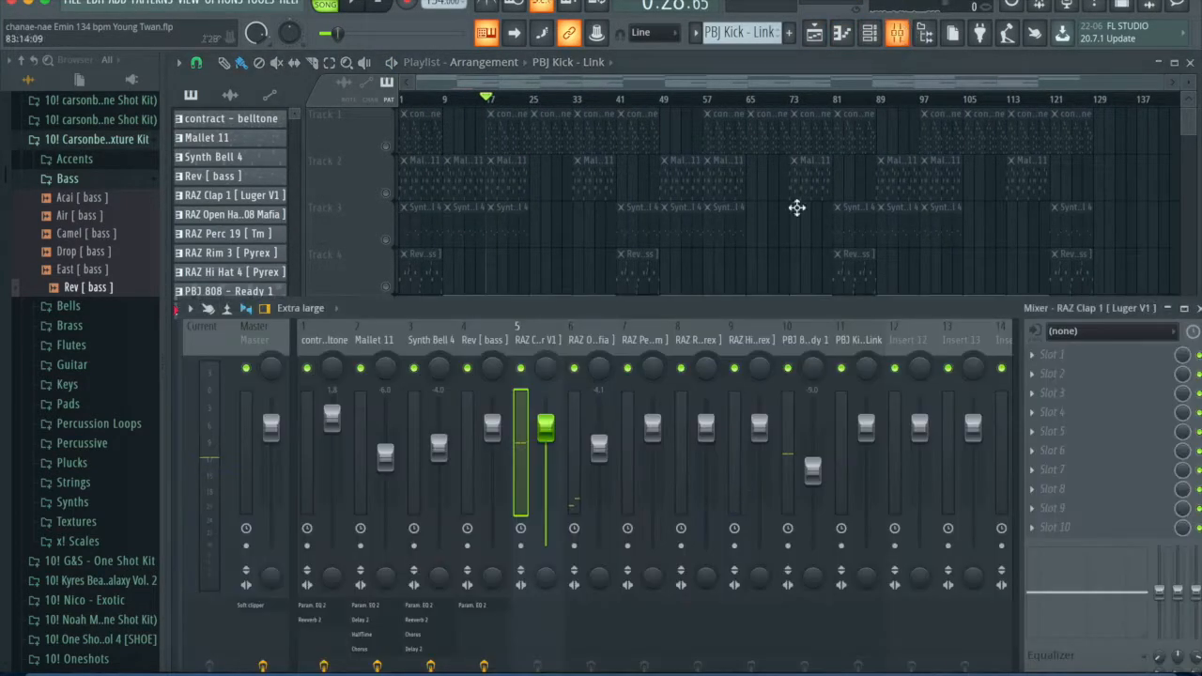
- Display the mixer and the channel rack together to examine which mixer track each sound is routed to
click(899, 33)
drag(678, 304, 678, 247)
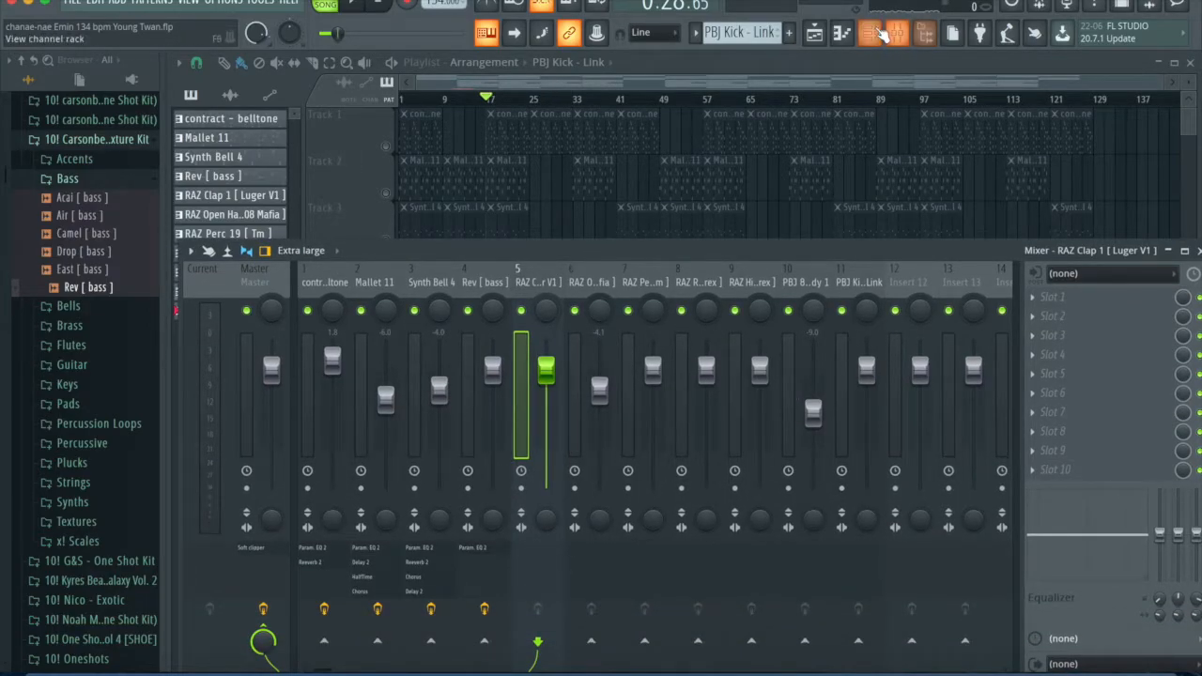
key(F6)
drag(371, 127, 465, 108)
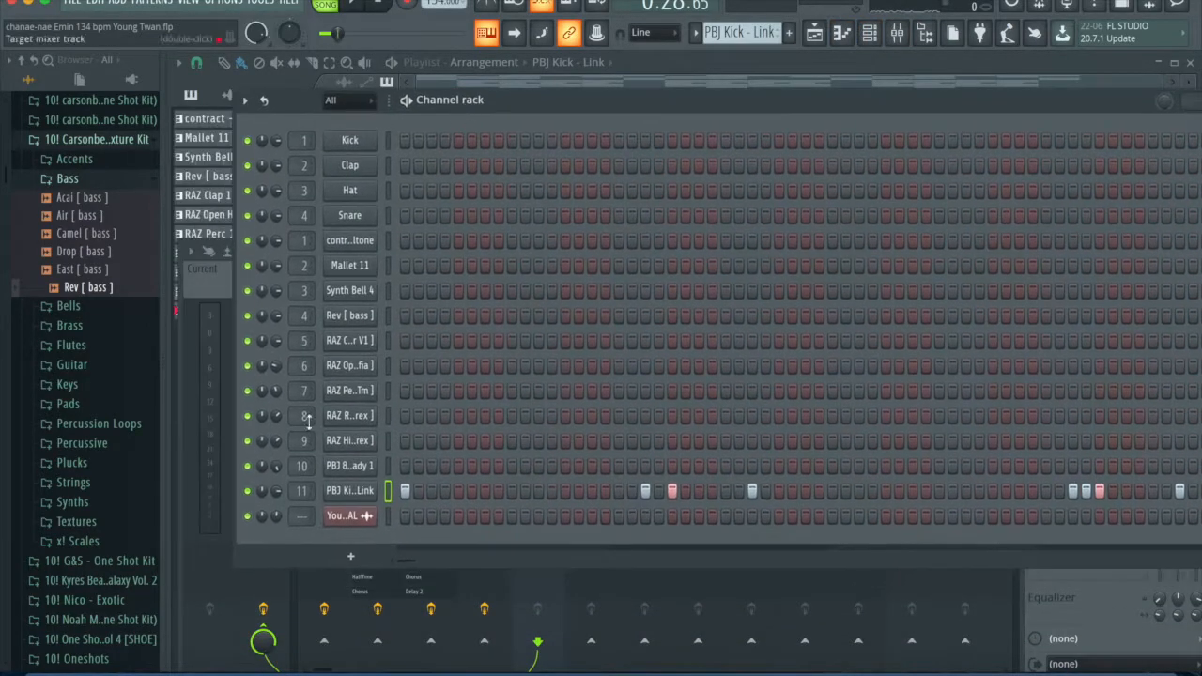
click(277, 637)
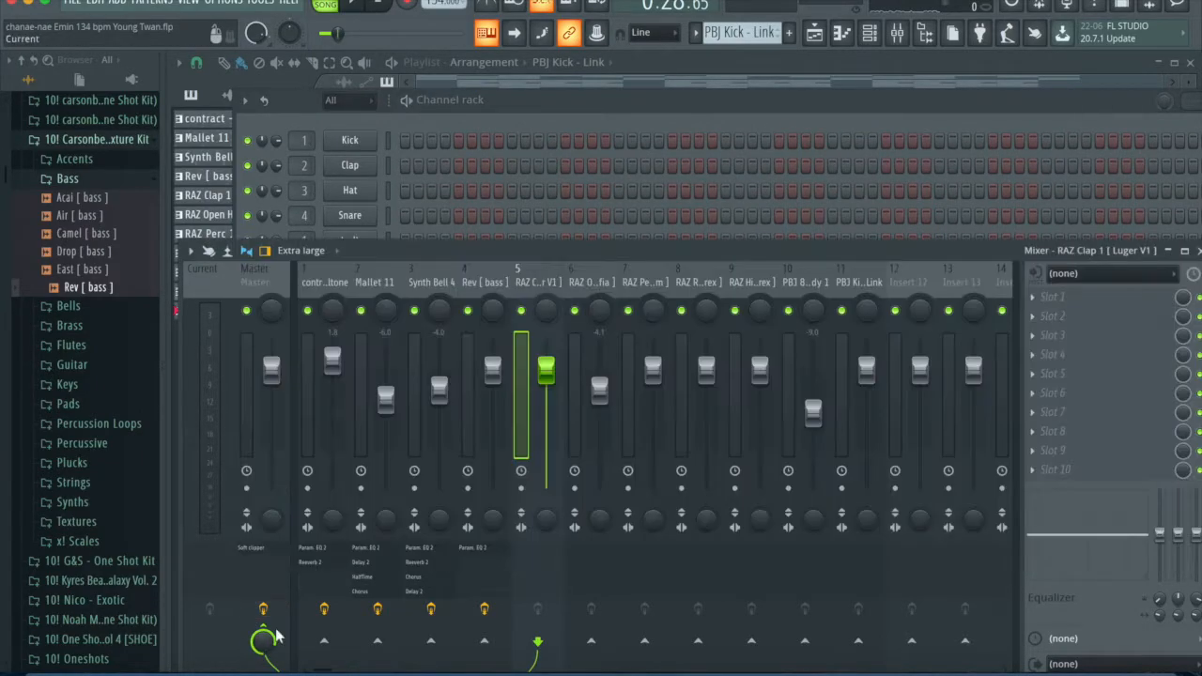
drag(567, 251, 543, 251)
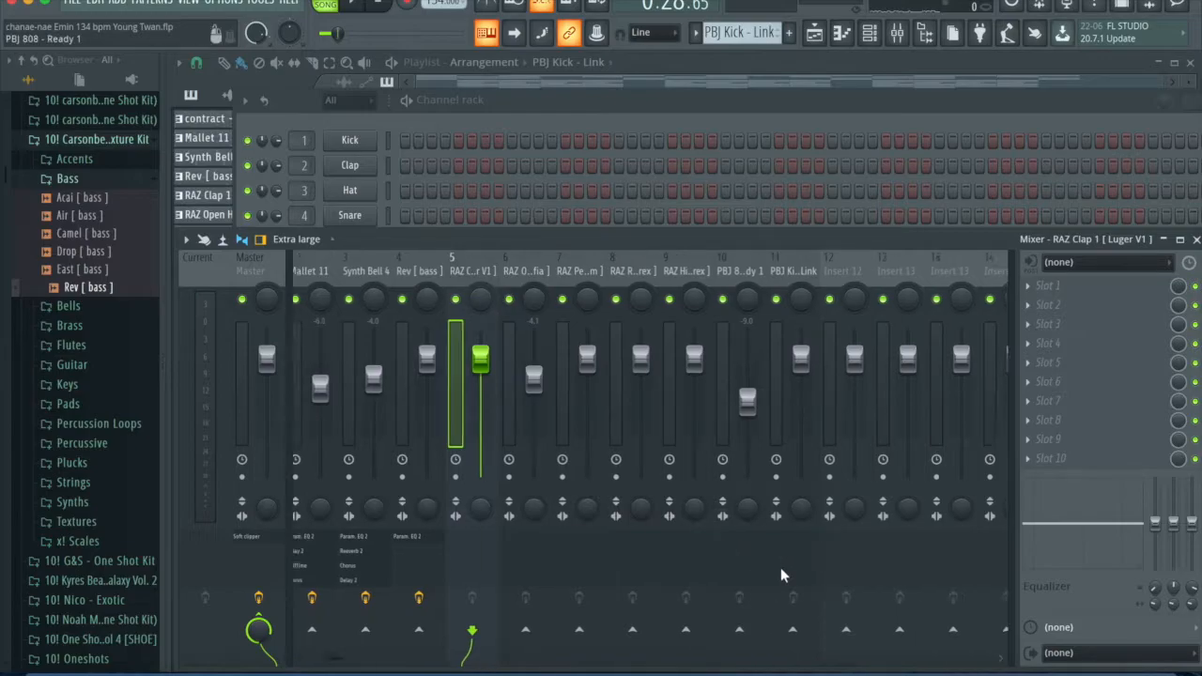
- Inspect the post gain value of the Fruity soft clipper on the Master track, cancel the value entry, and return to the playlist
click(265, 267)
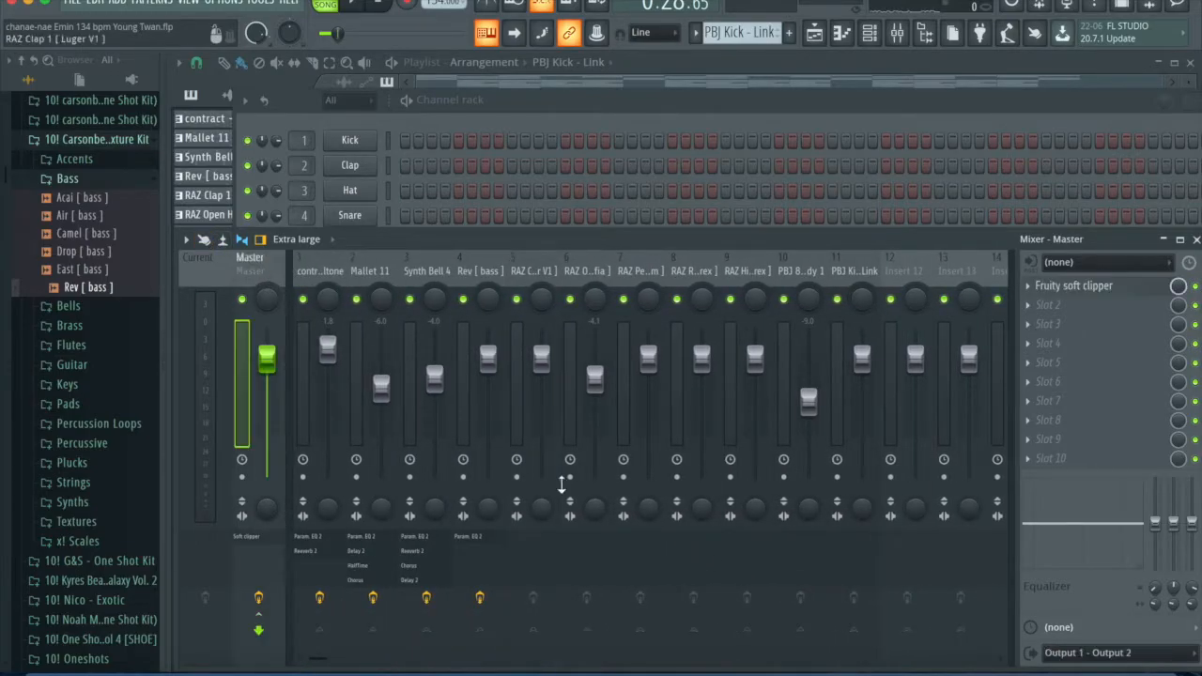
click(1060, 287)
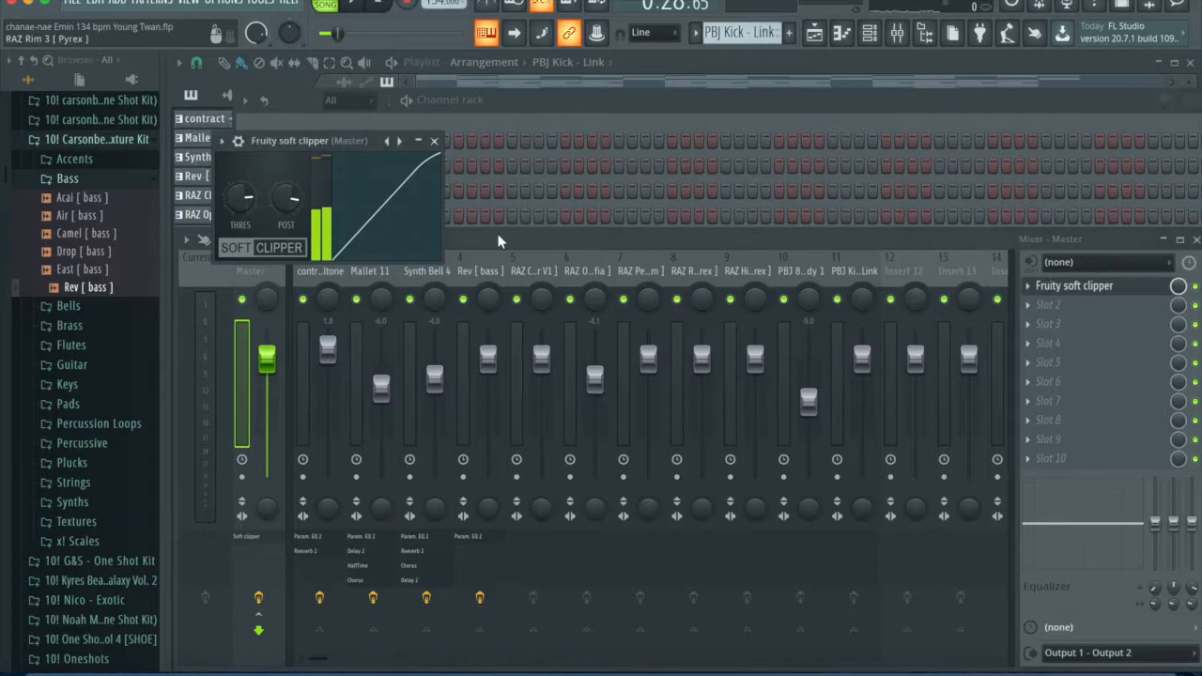
right_click(290, 203)
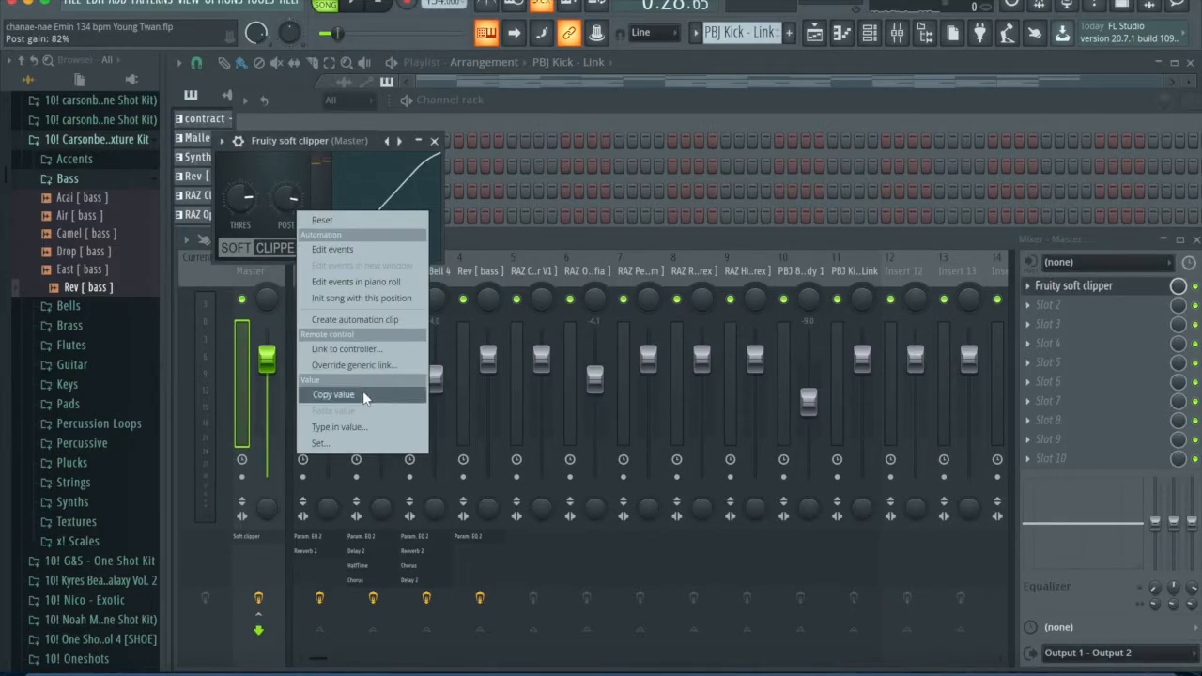
click(365, 396)
right_click(294, 205)
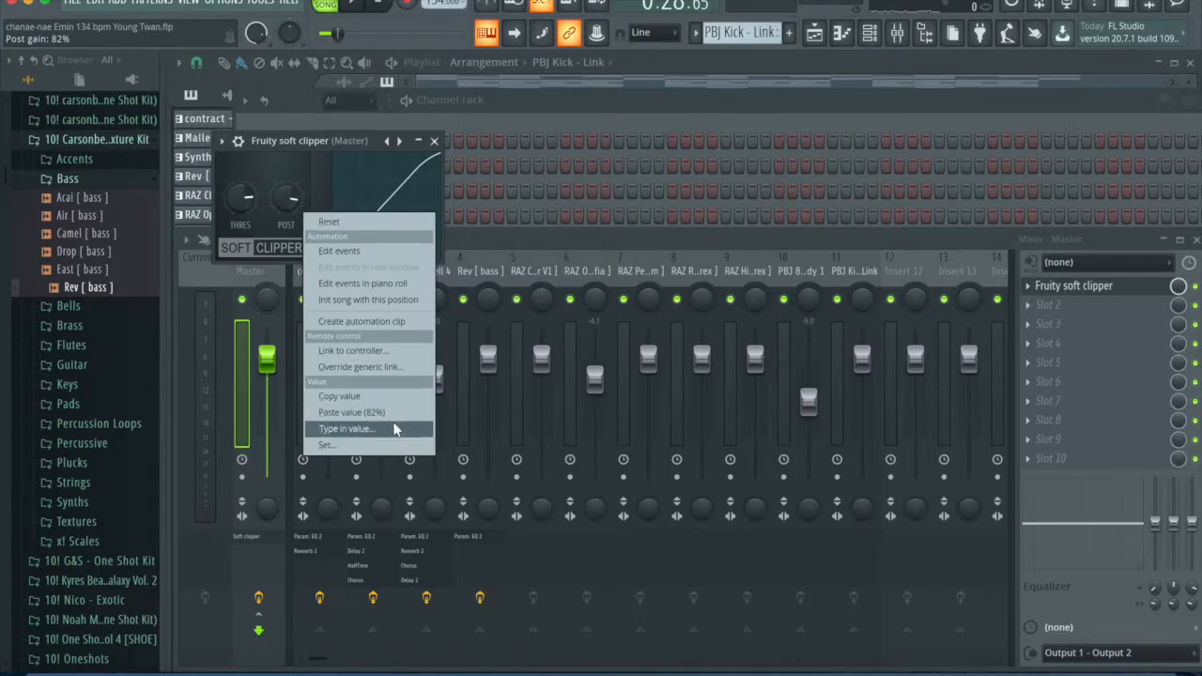
click(343, 429)
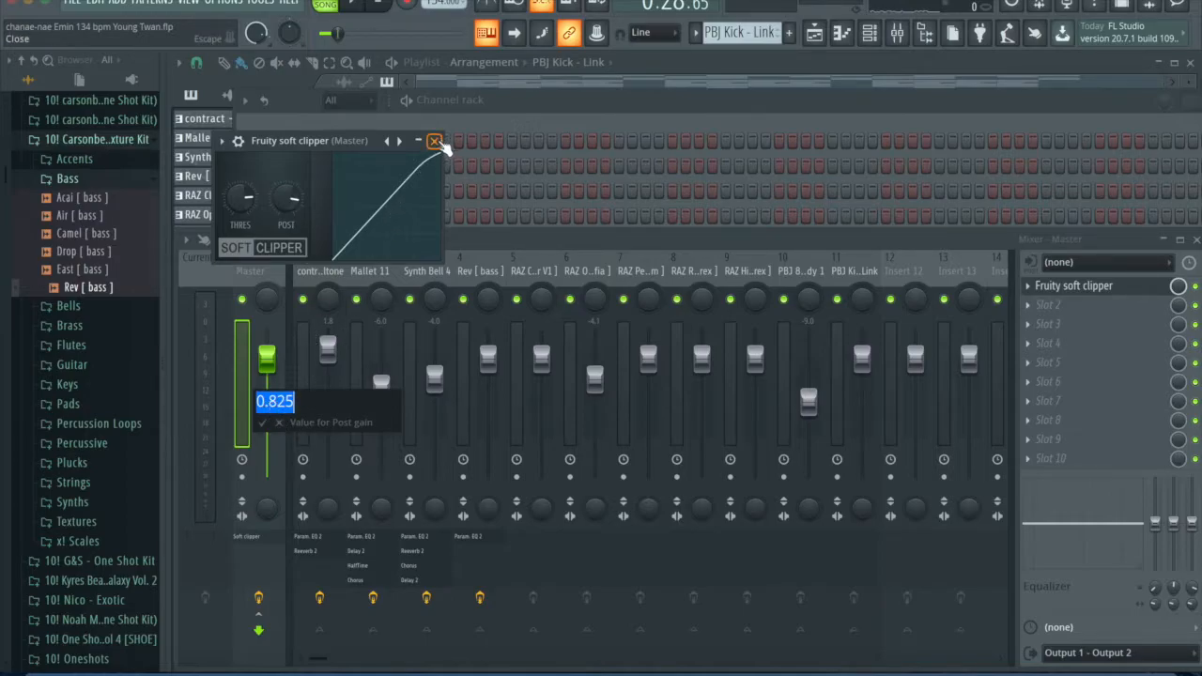
click(278, 423)
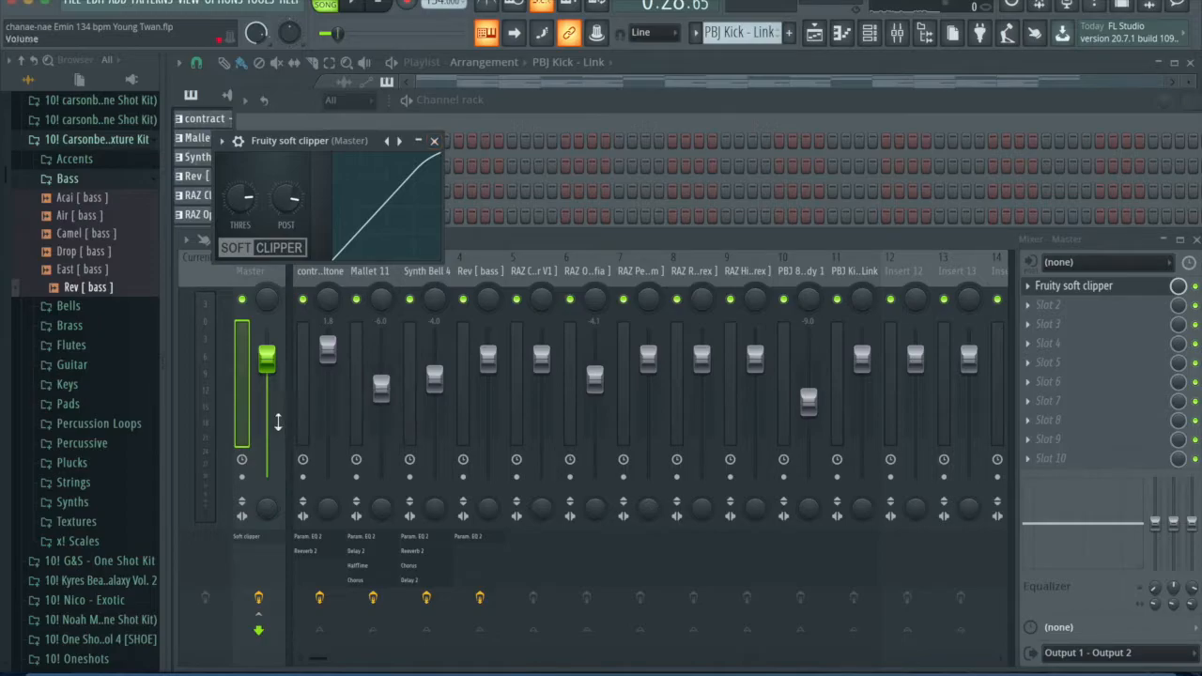
click(434, 140)
click(445, 104)
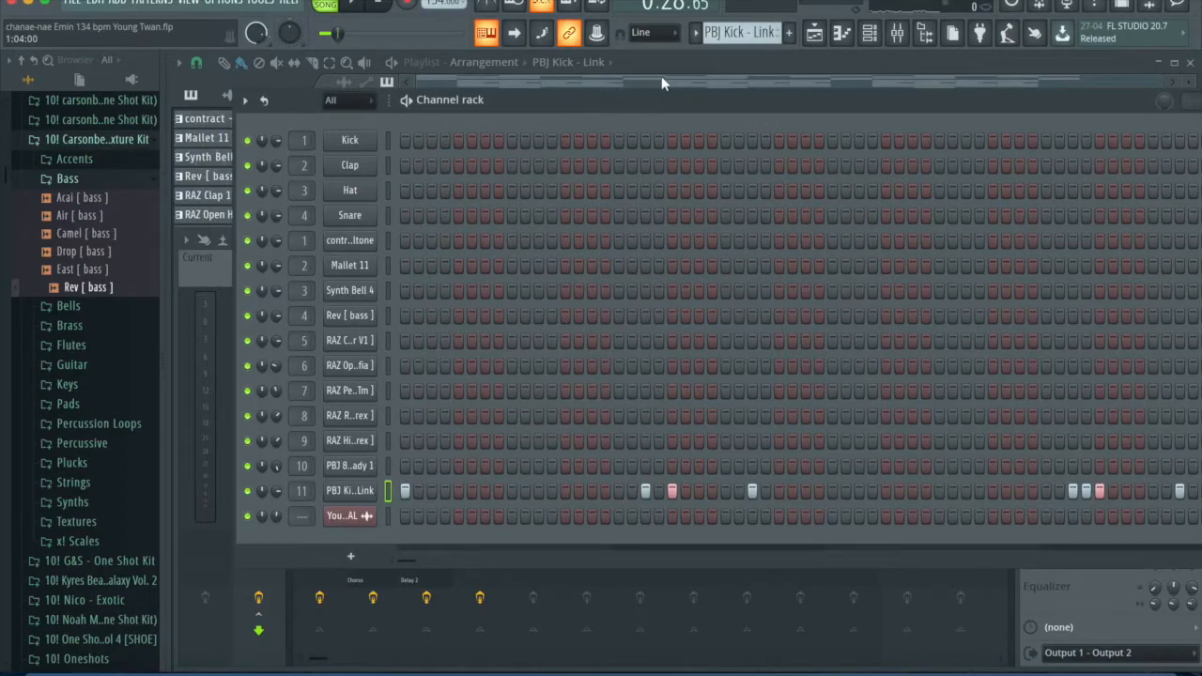
click(832, 42)
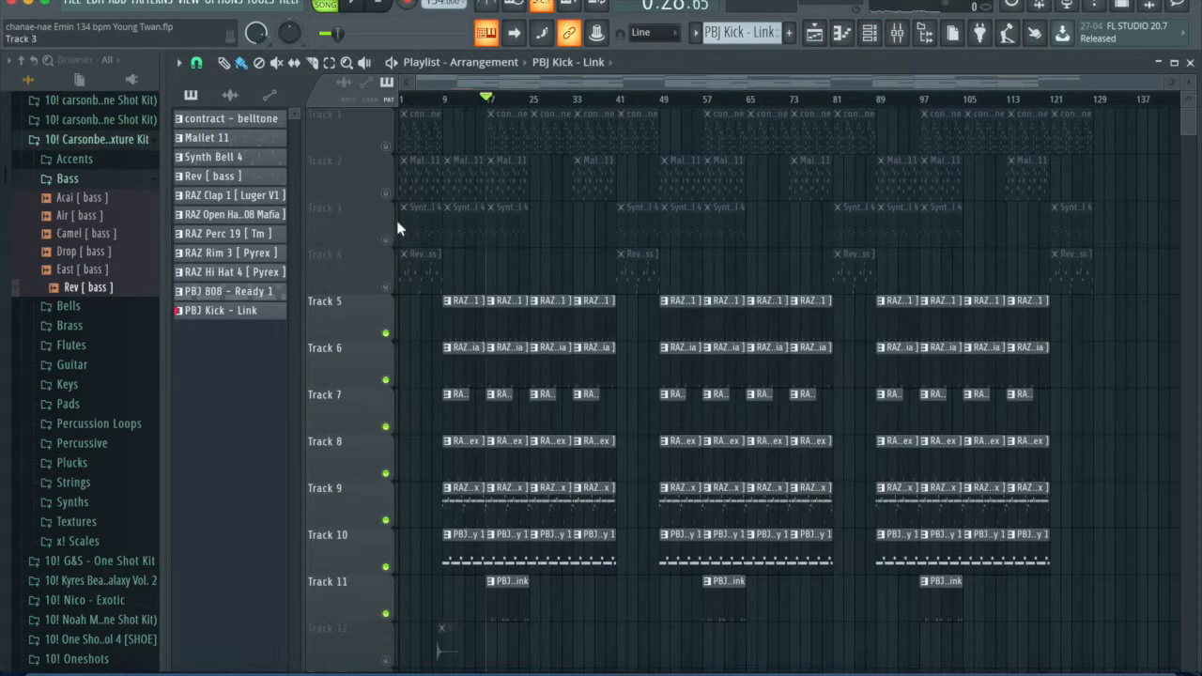
- Unmute all the remaining playlist tracks and play the full beat from bar 9
click(385, 239)
drag(431, 108, 450, 107)
key(space)
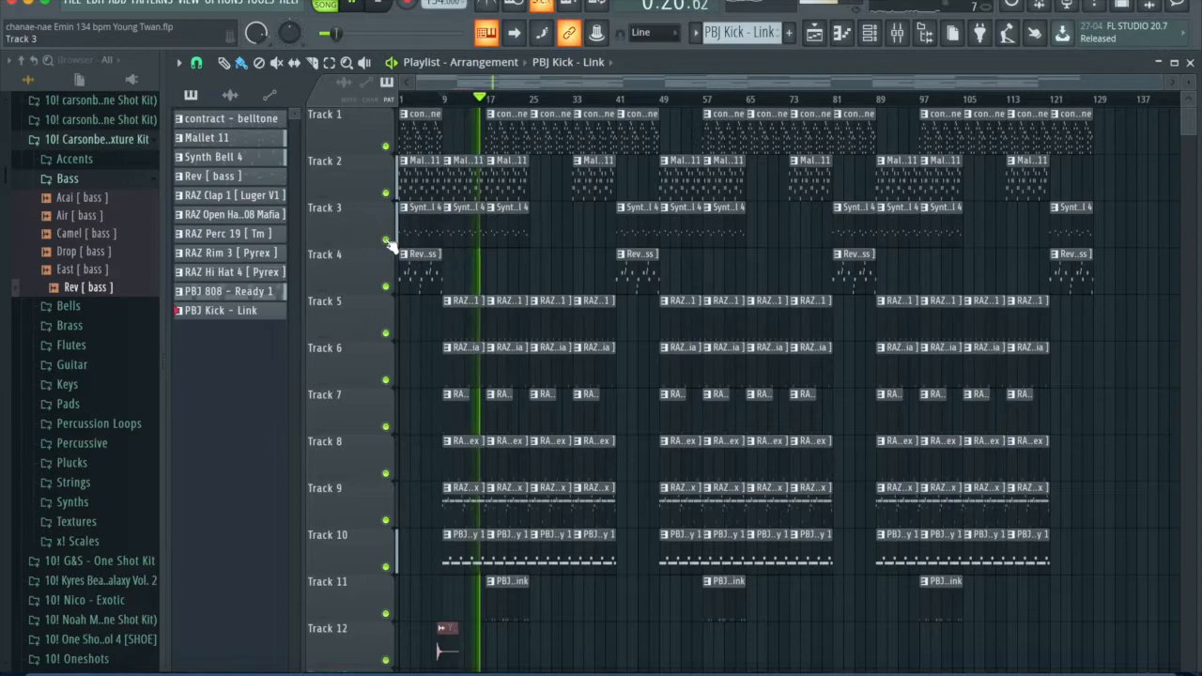
- Follow the full beat's playback to examine how the melody, drum and 808 patterns are arranged, and stop after bar 49
scroll(359, 215, up, 4)
scroll(366, 212, down, 4)
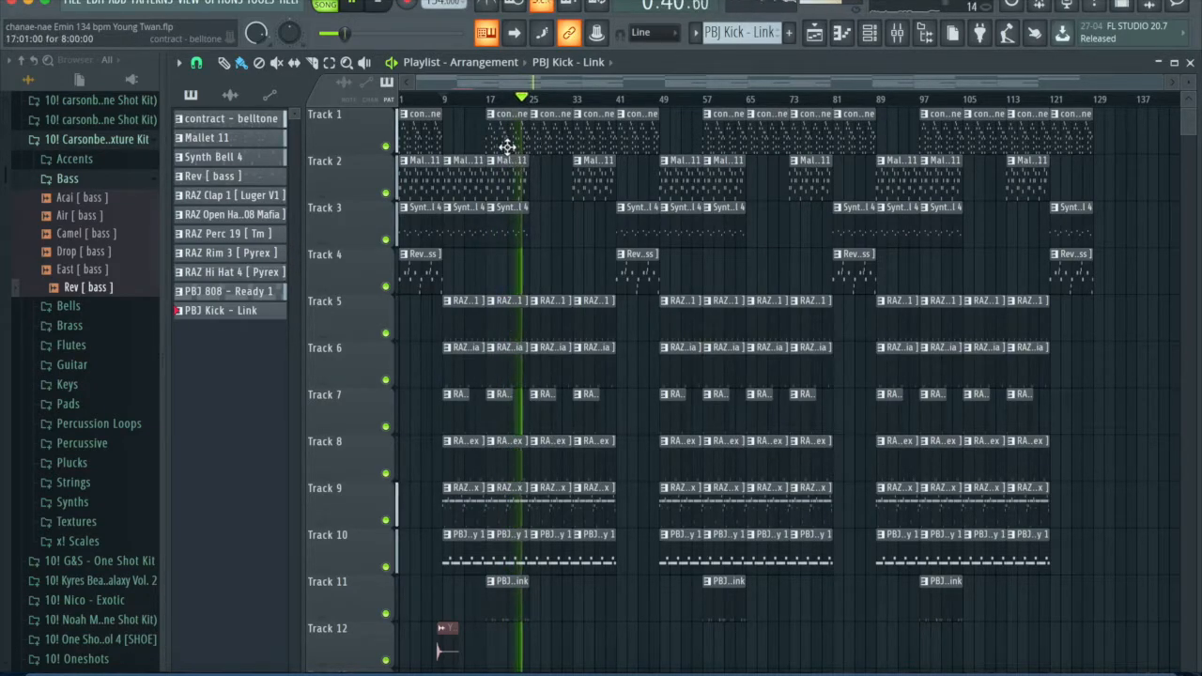
scroll(507, 146, up, 6)
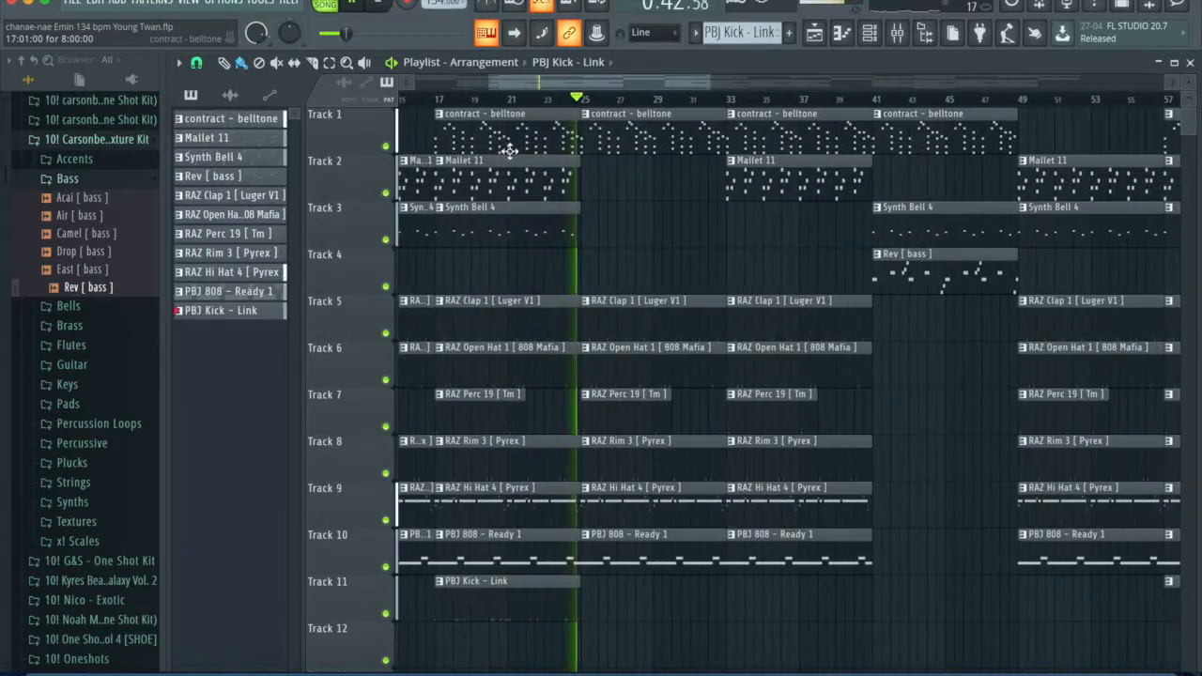
scroll(557, 175, down, 5)
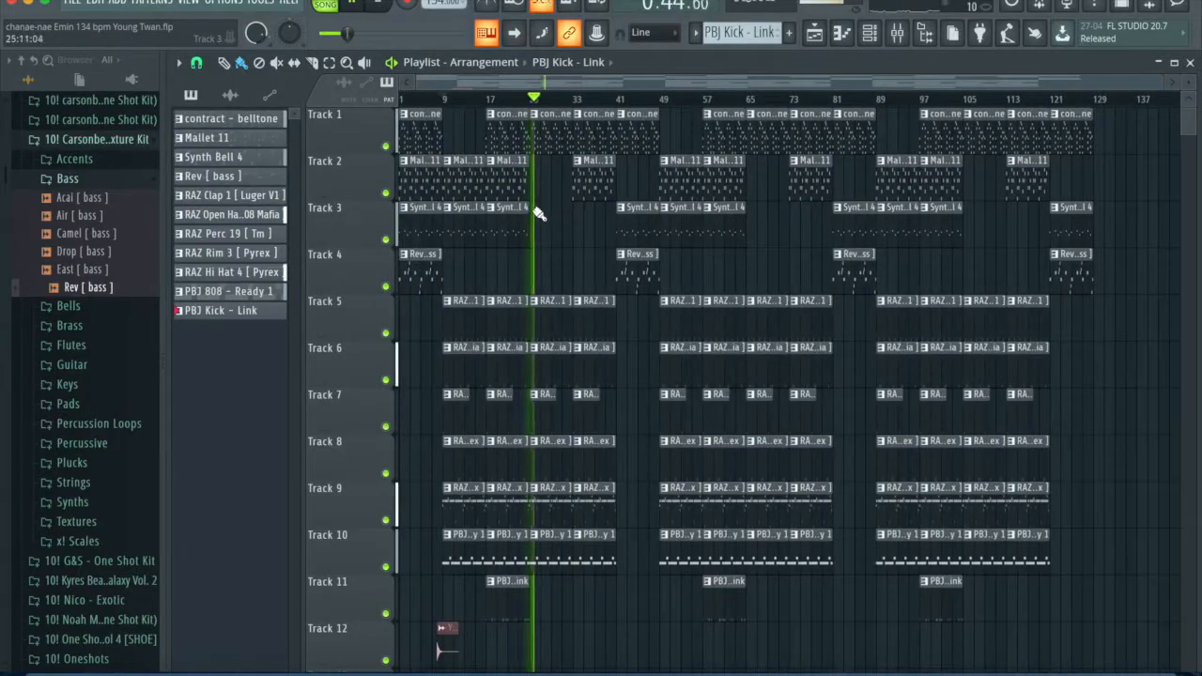
scroll(512, 211, up, 8)
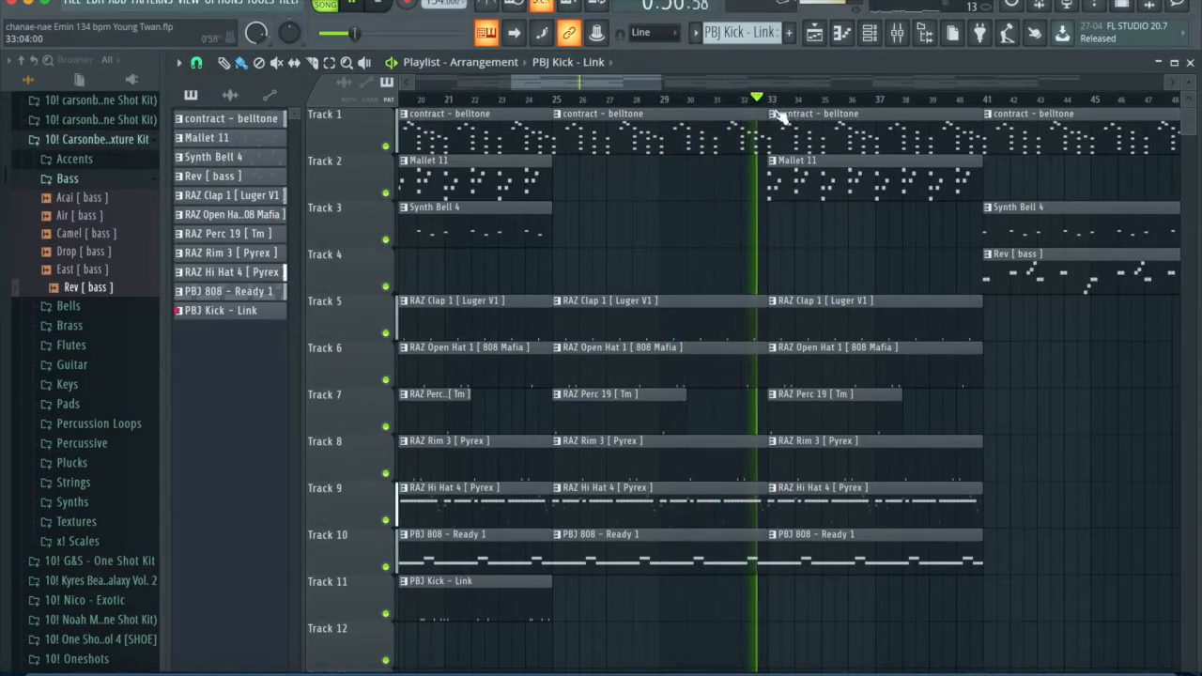
scroll(873, 334, down, 3)
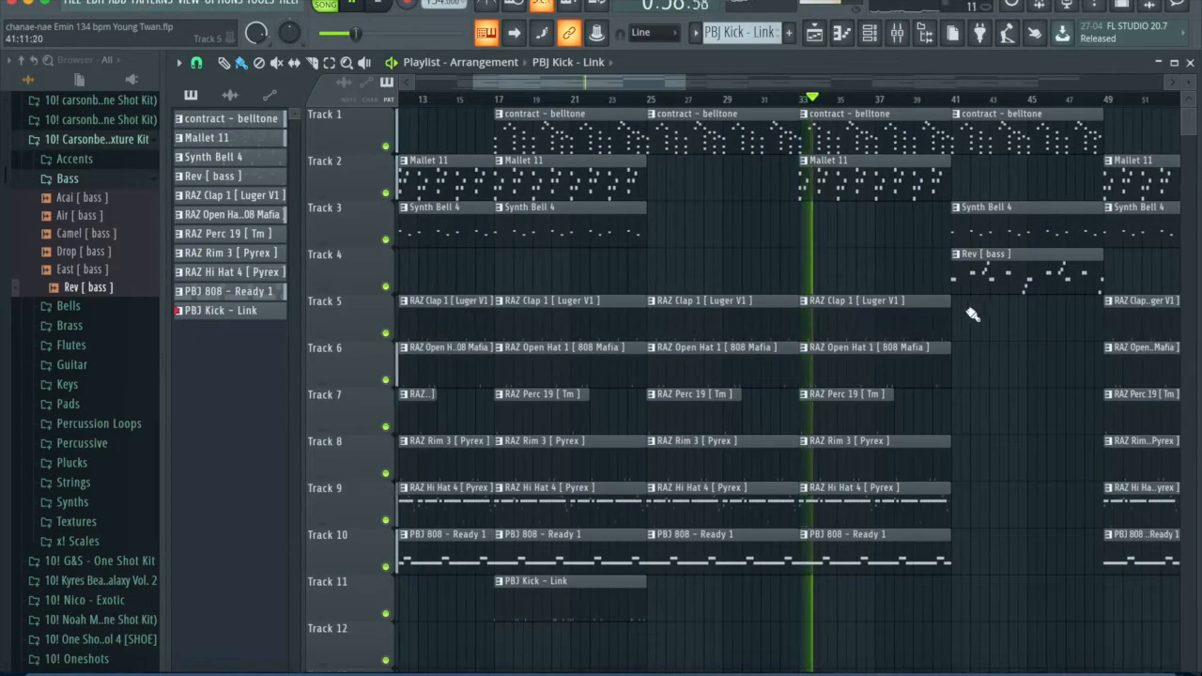
scroll(1113, 309, down, 1)
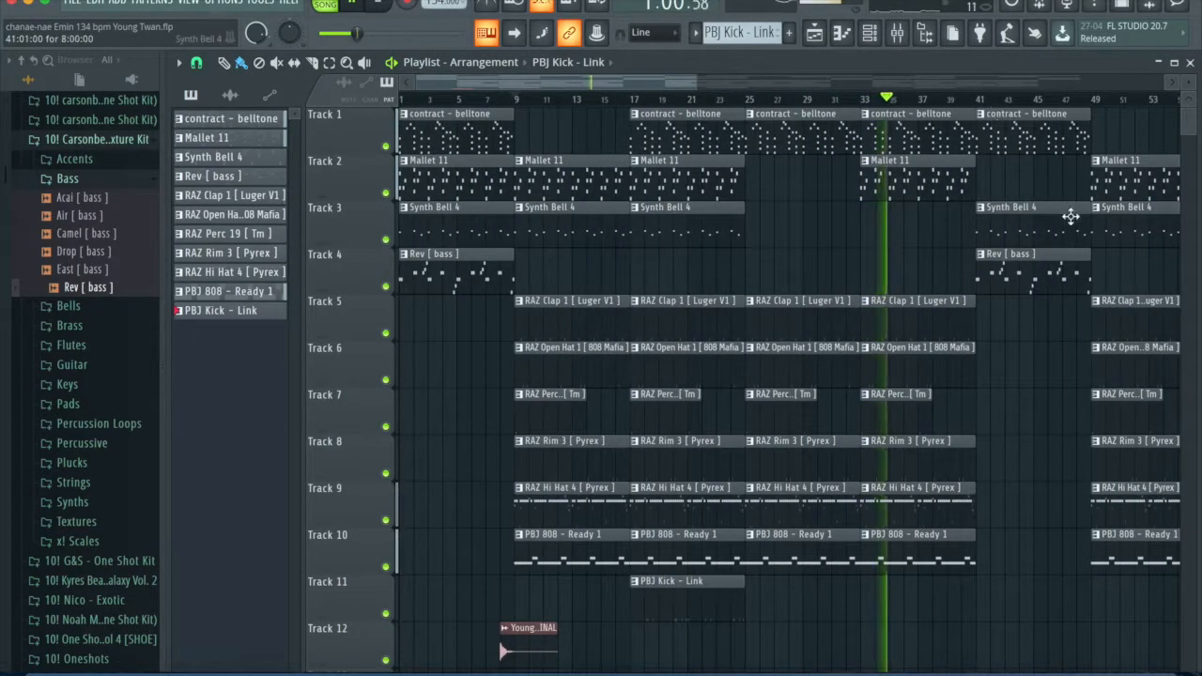
scroll(1080, 316, down, 4)
scroll(1082, 317, up, 4)
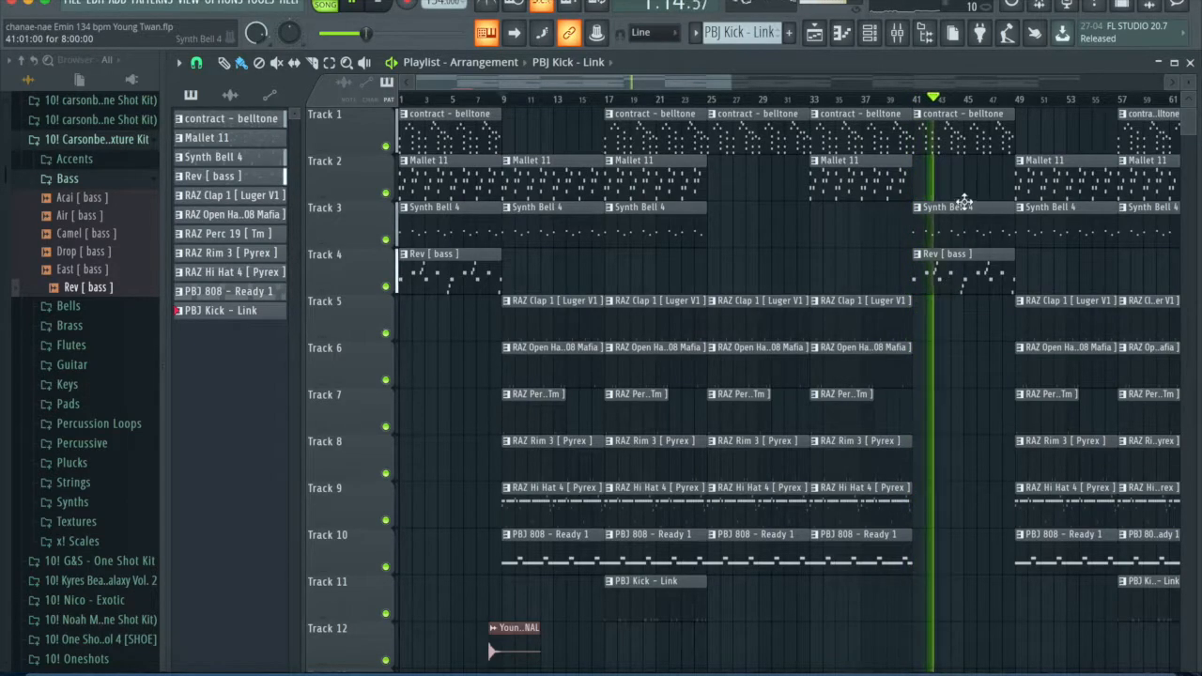
scroll(1005, 340, down, 3)
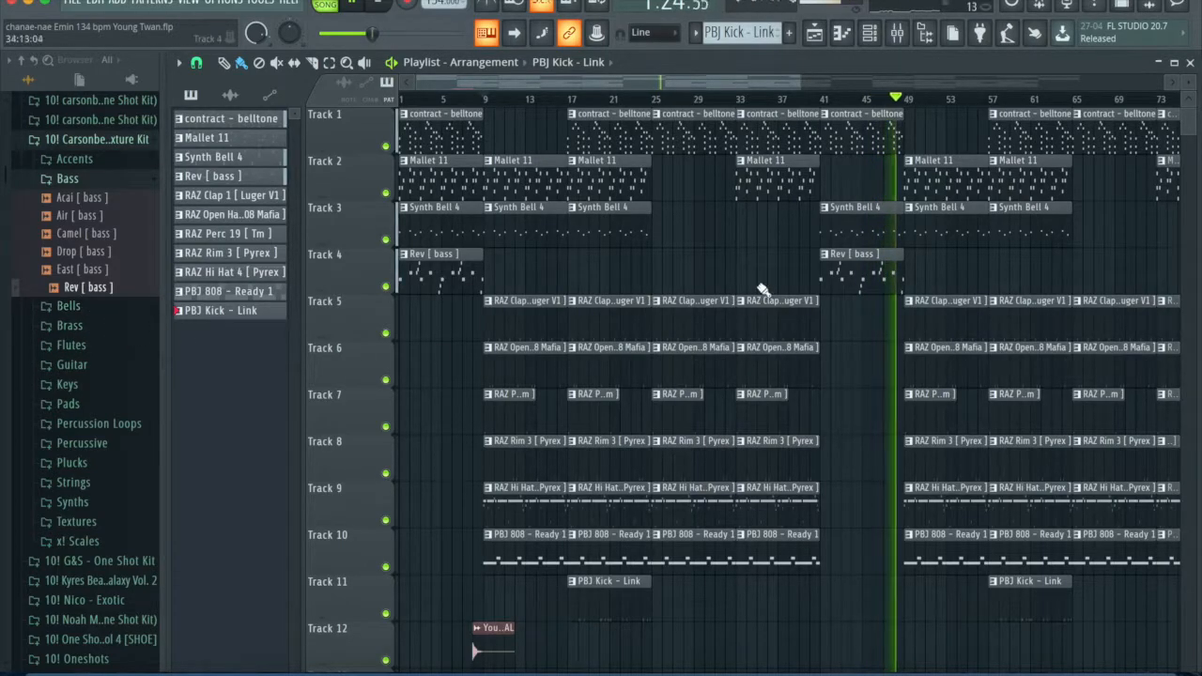
scroll(919, 280, up, 3)
scroll(919, 280, down, 5)
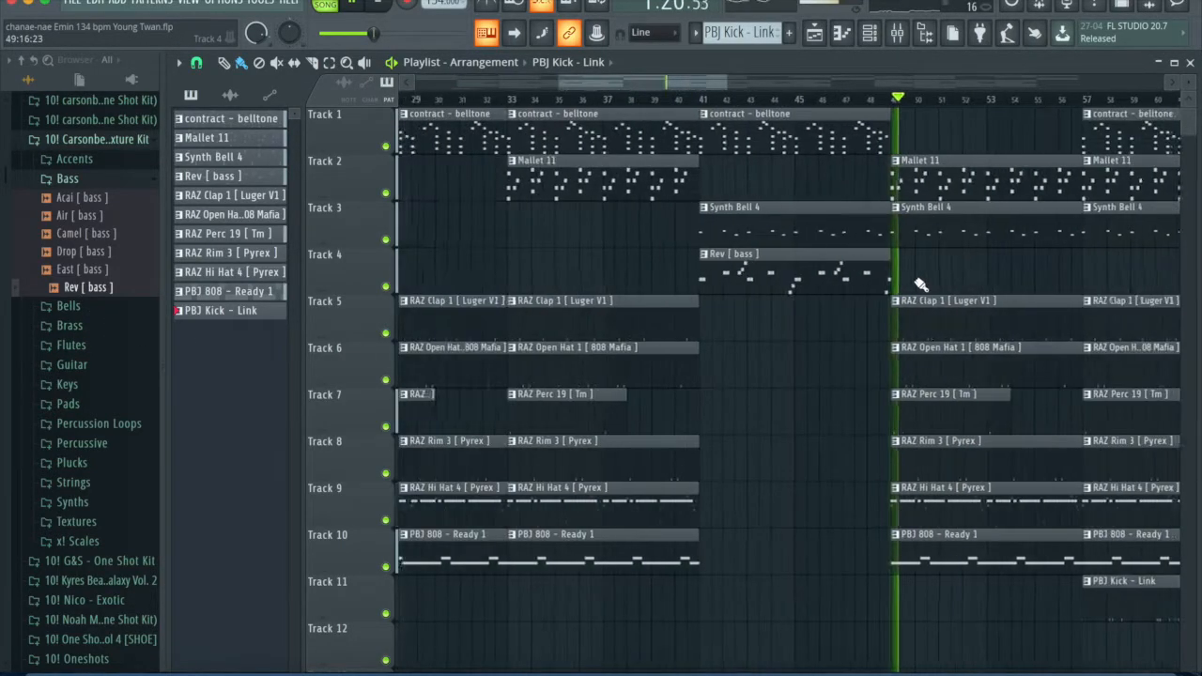
key(space)
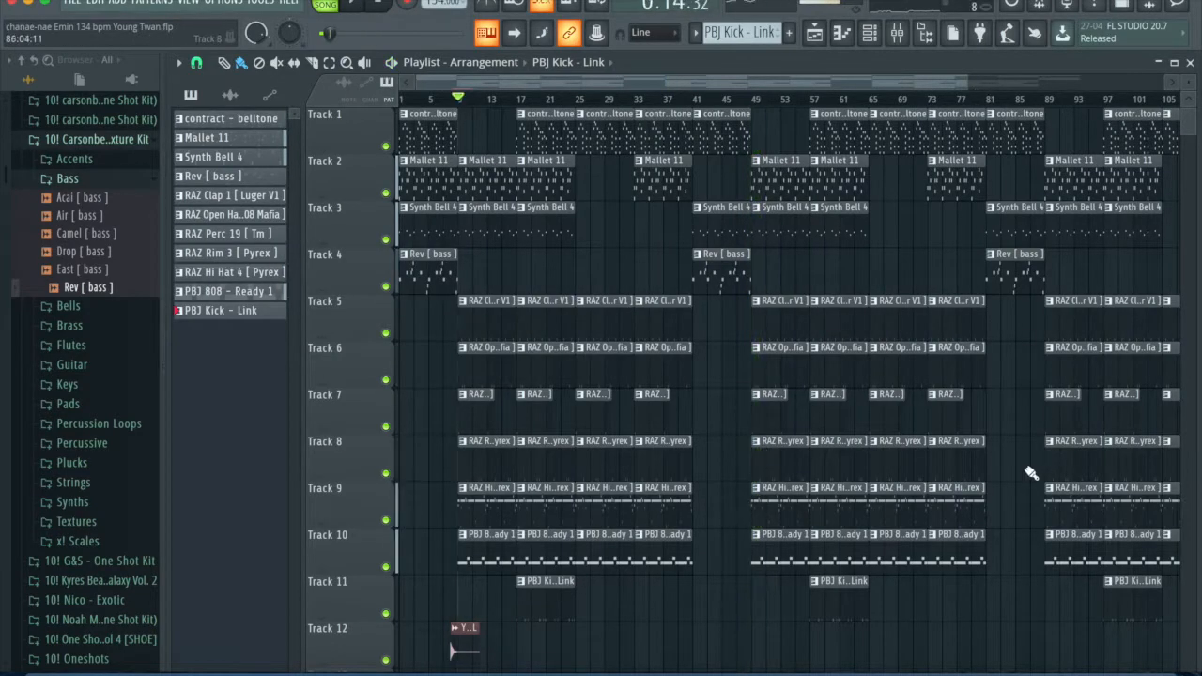
- Play the arrangement from bar 113, just before the outro
scroll(1026, 467, down, 3)
drag(1057, 100, 1036, 101)
scroll(1037, 104, up, 3)
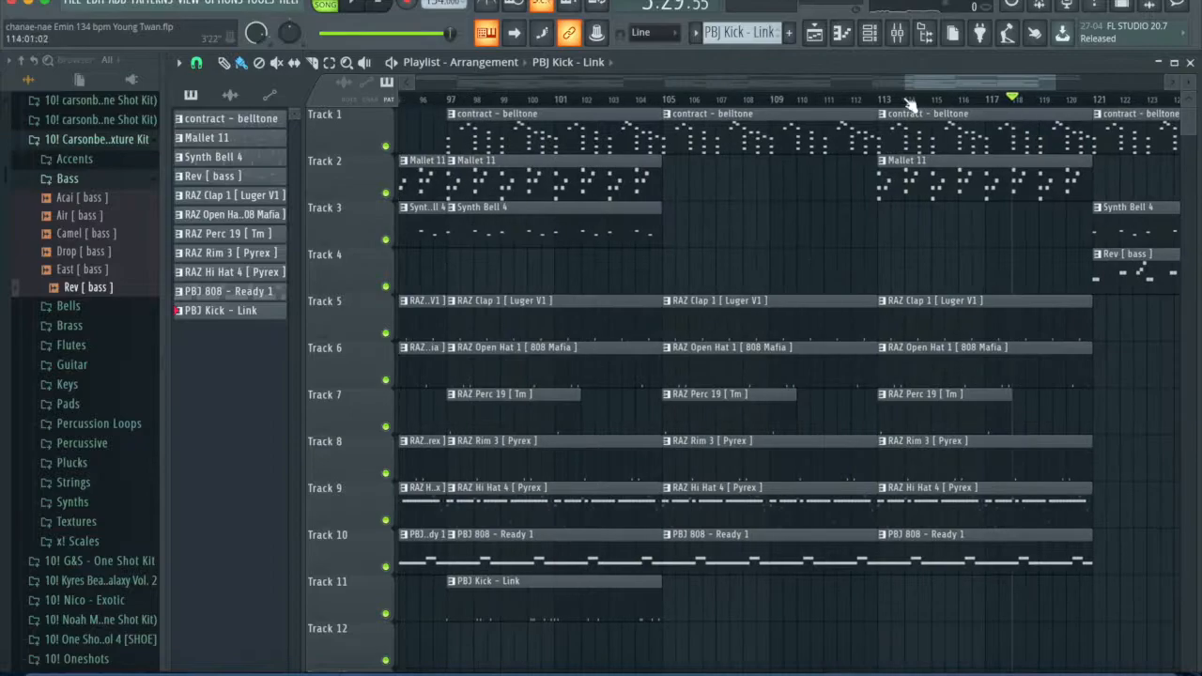
key(space)
- Follow playback into the outro at bar 121 to examine its contract - belltone, Synth Bell 4 and Rev [ bass ] patterns, and stop
scroll(1081, 338, down, 4)
scroll(1071, 303, up, 5)
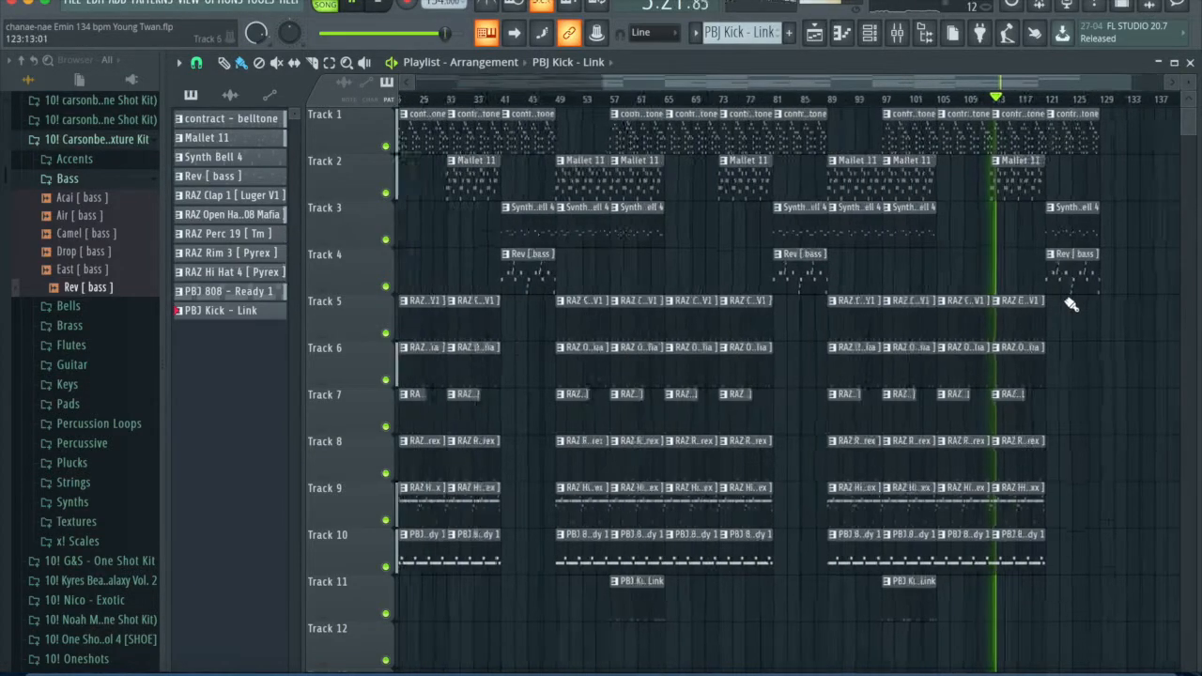
scroll(1025, 324, down, 2)
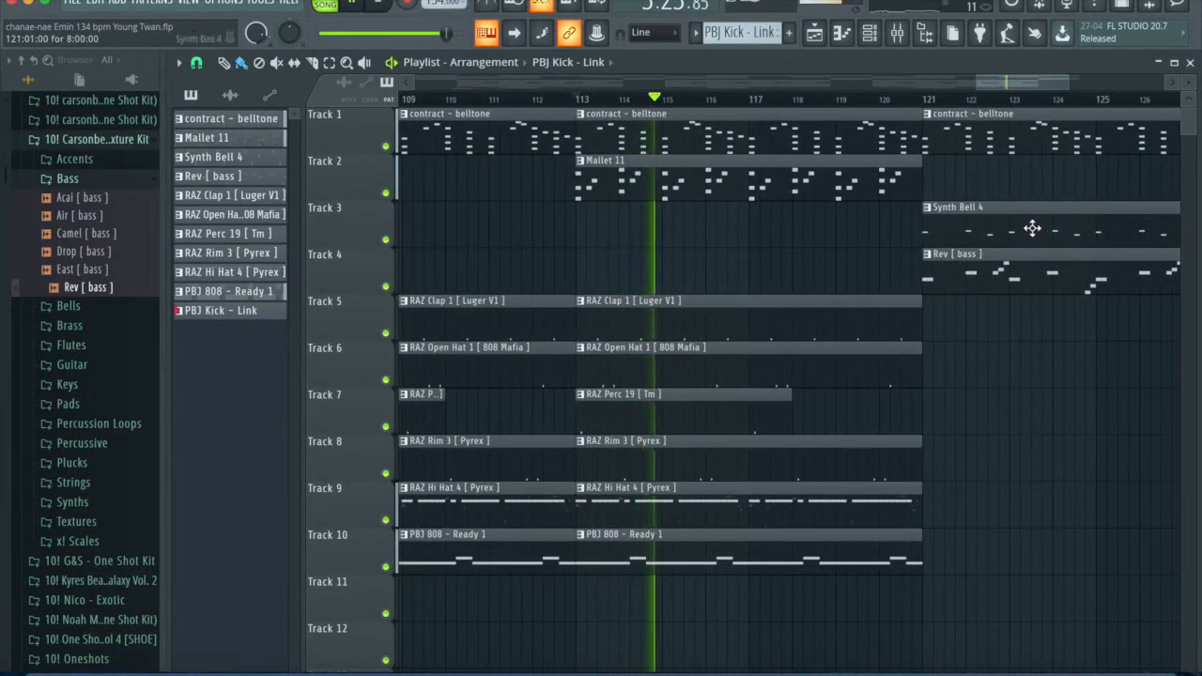
scroll(1027, 254, down, 2)
scroll(1028, 266, down, 3)
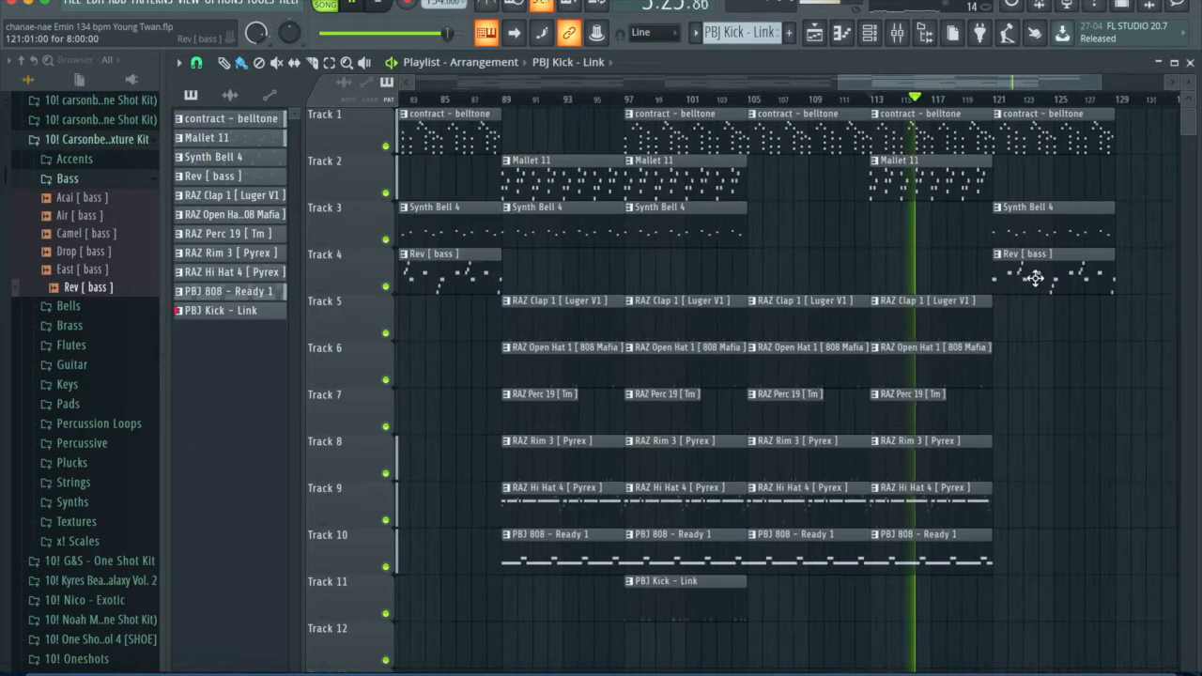
scroll(1007, 201, up, 4)
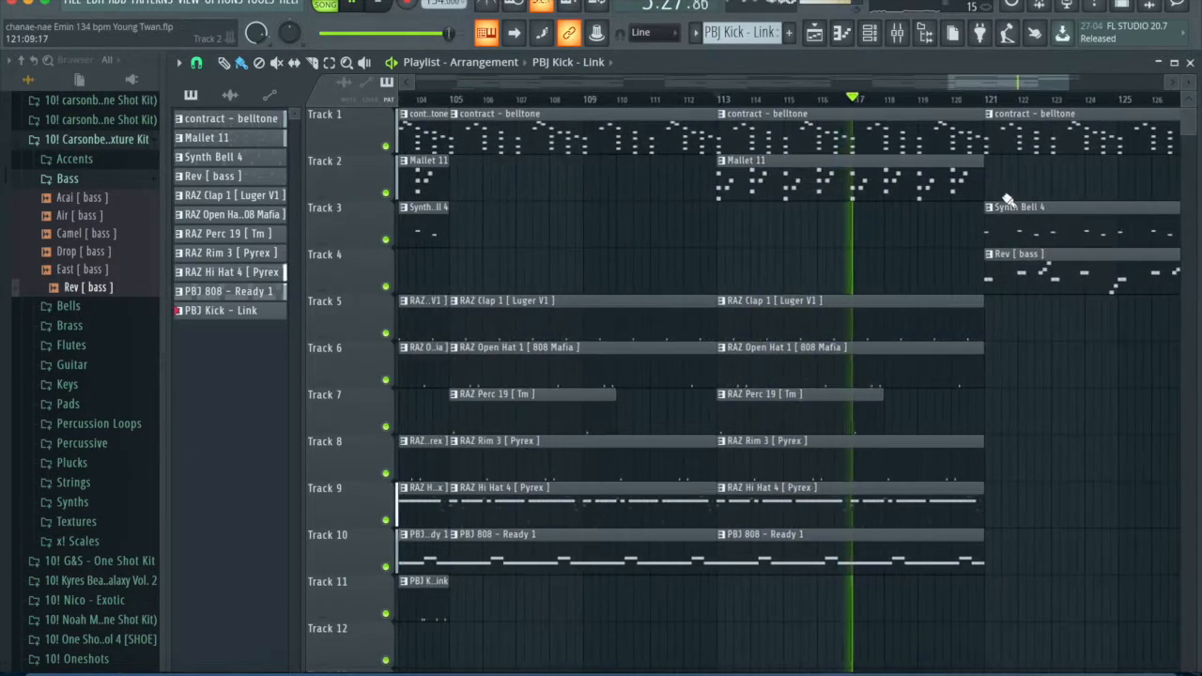
scroll(1006, 201, down, 7)
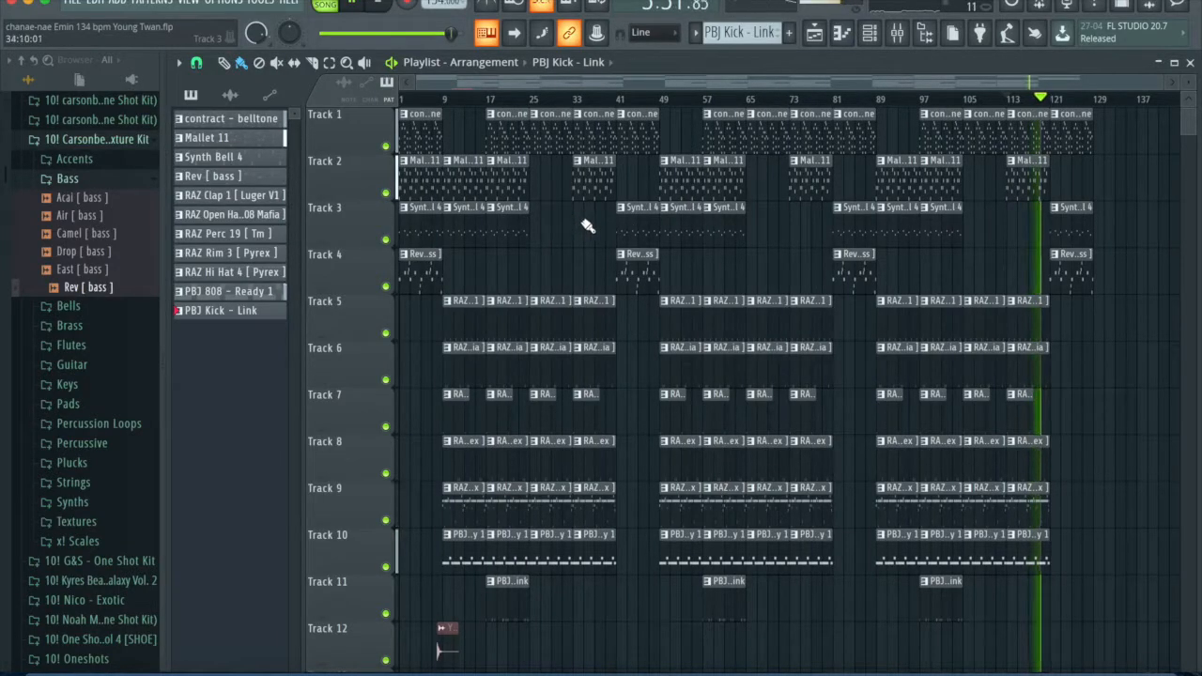
scroll(1049, 205, up, 8)
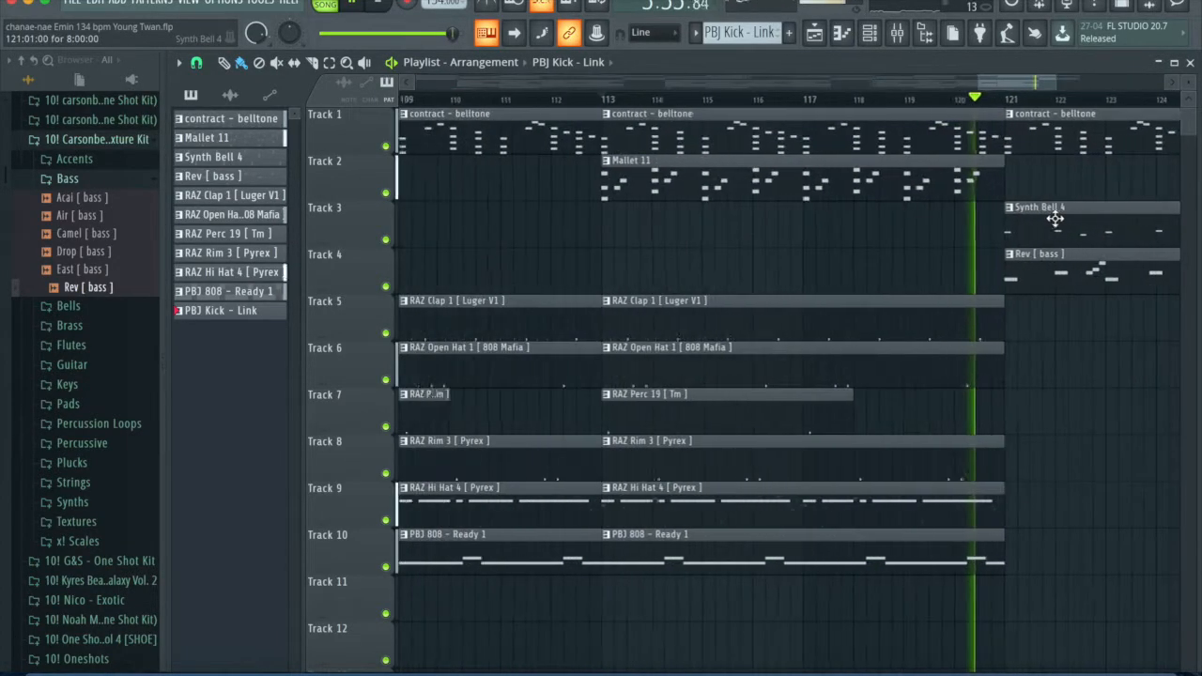
scroll(1040, 254, down, 8)
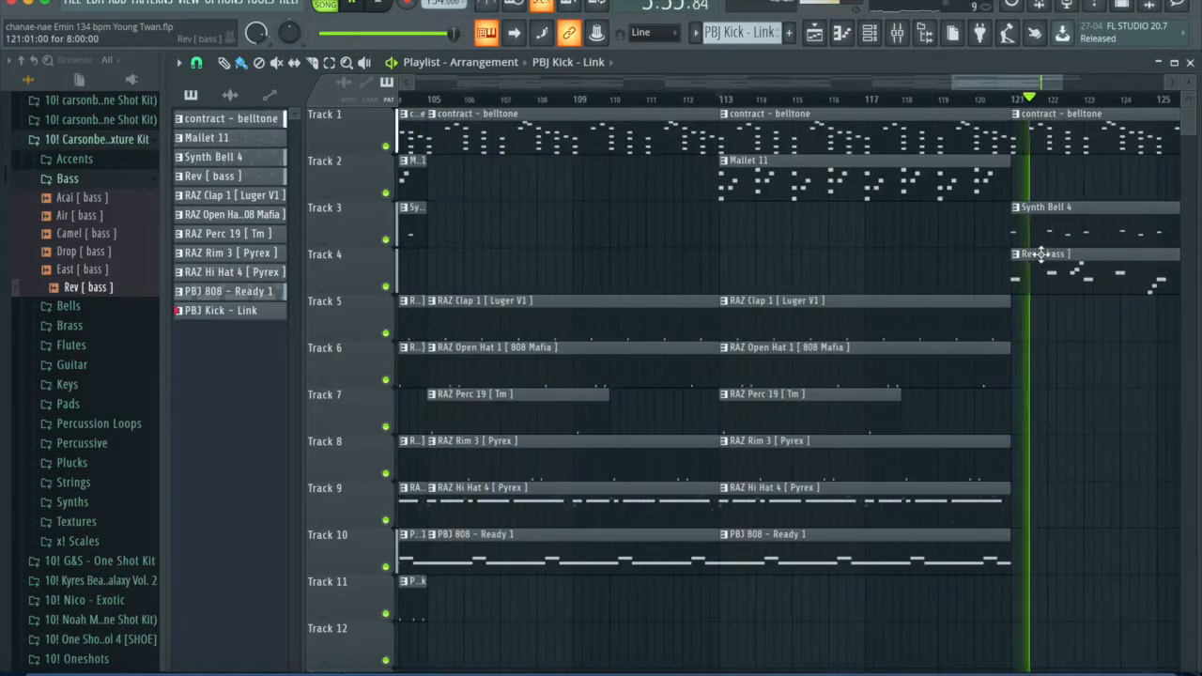
key(space)
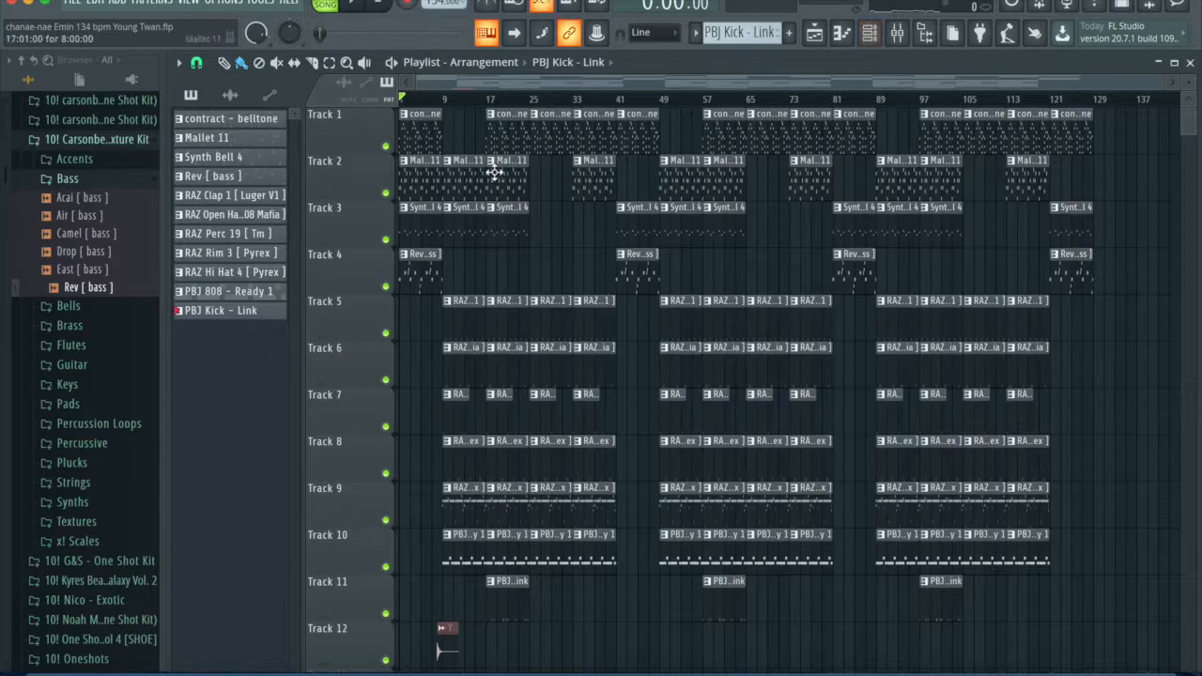